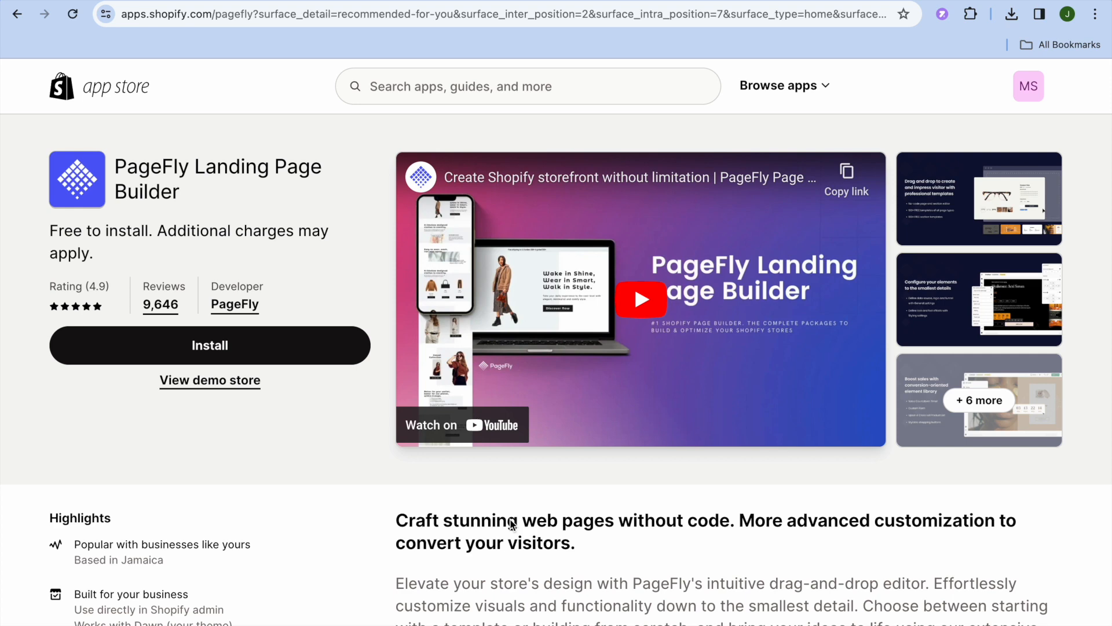
- Read through the PageFly Landing Page Builder App Store listing, including its Page types feature list
scroll(512, 525, down, 8)
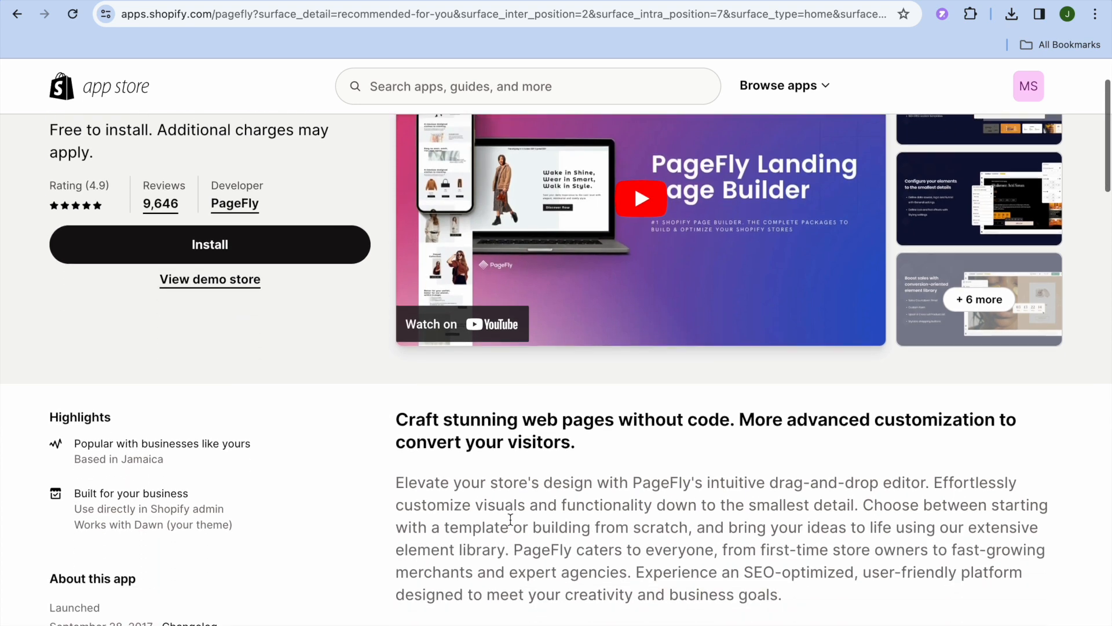
scroll(510, 524, down, 1)
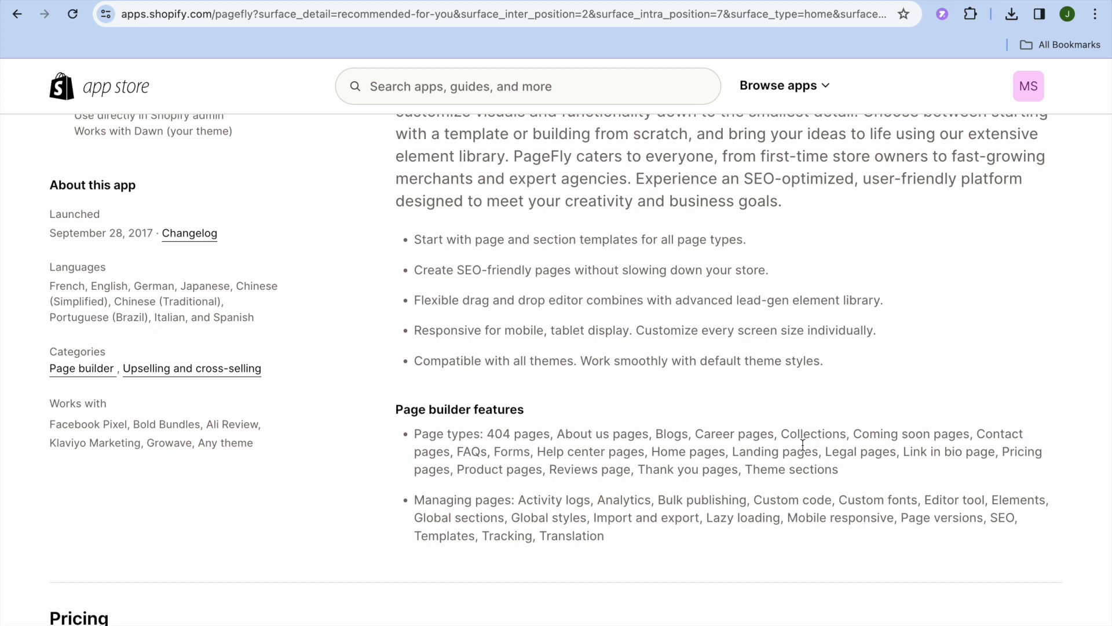
drag(851, 471, 418, 439)
click(584, 451)
scroll(586, 452, up, 8)
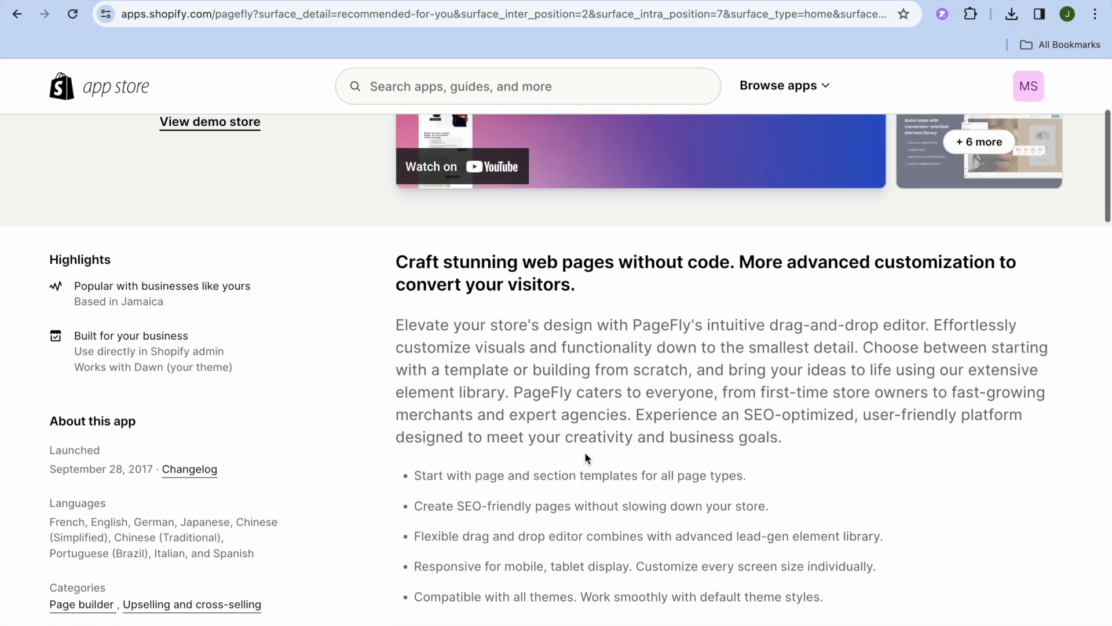
scroll(585, 454, up, 2)
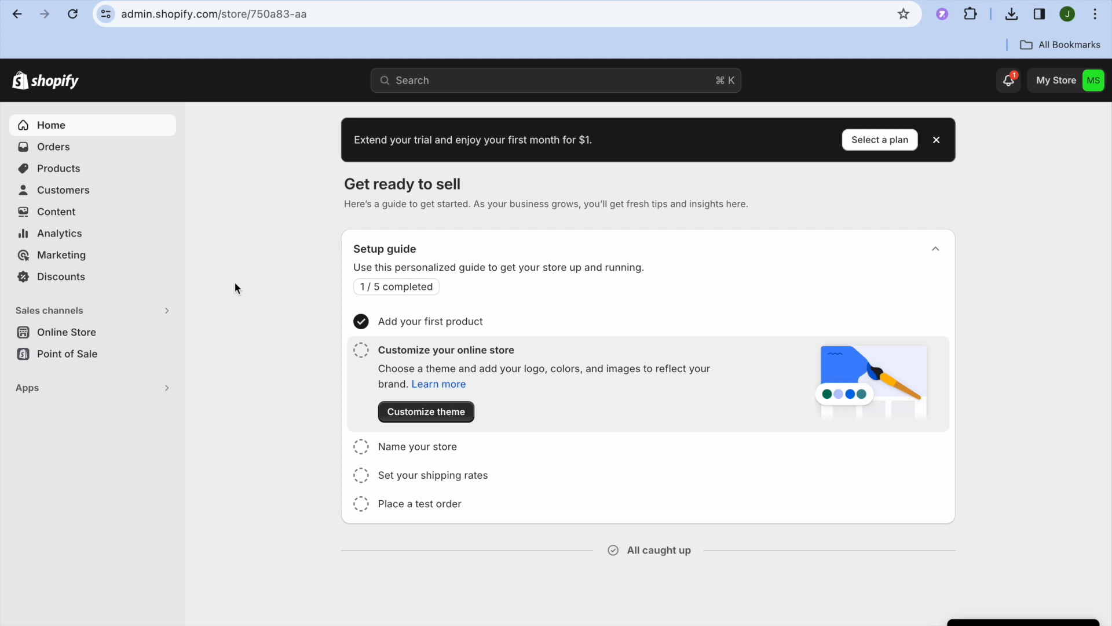
- Reach the PageFly App Store listing via Apps and sales channels settings and the Shopify App Store
click(118, 397)
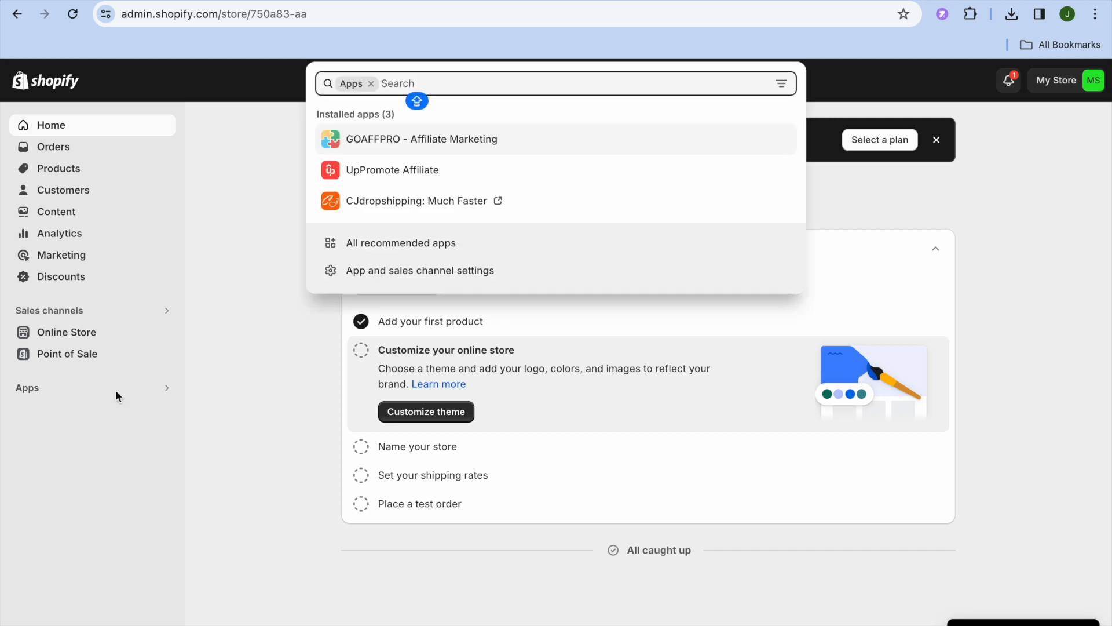
click(360, 272)
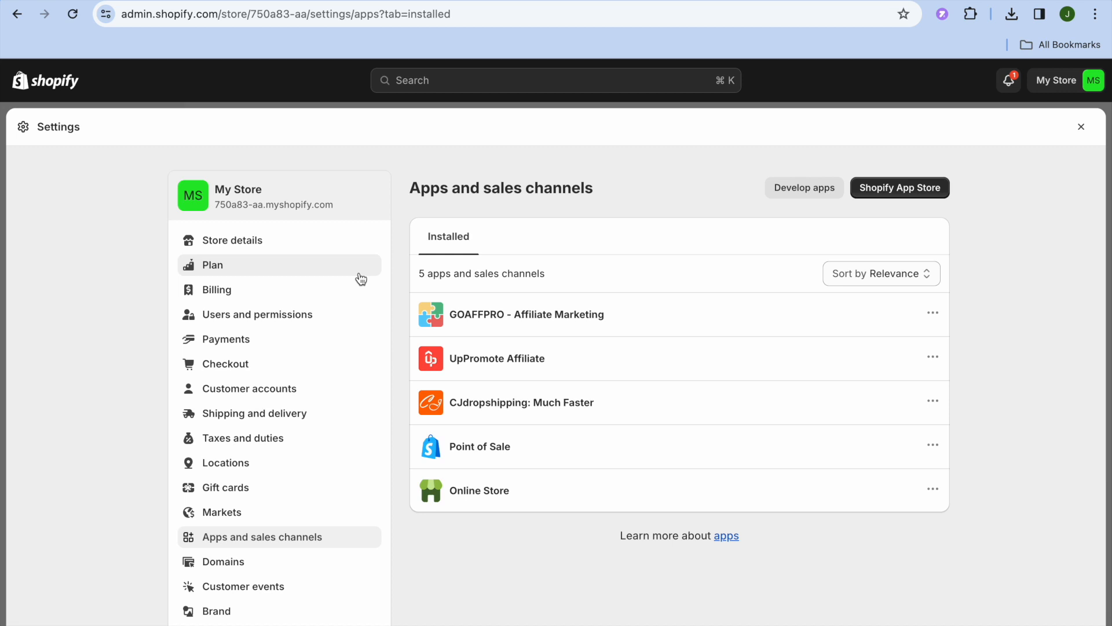
click(879, 192)
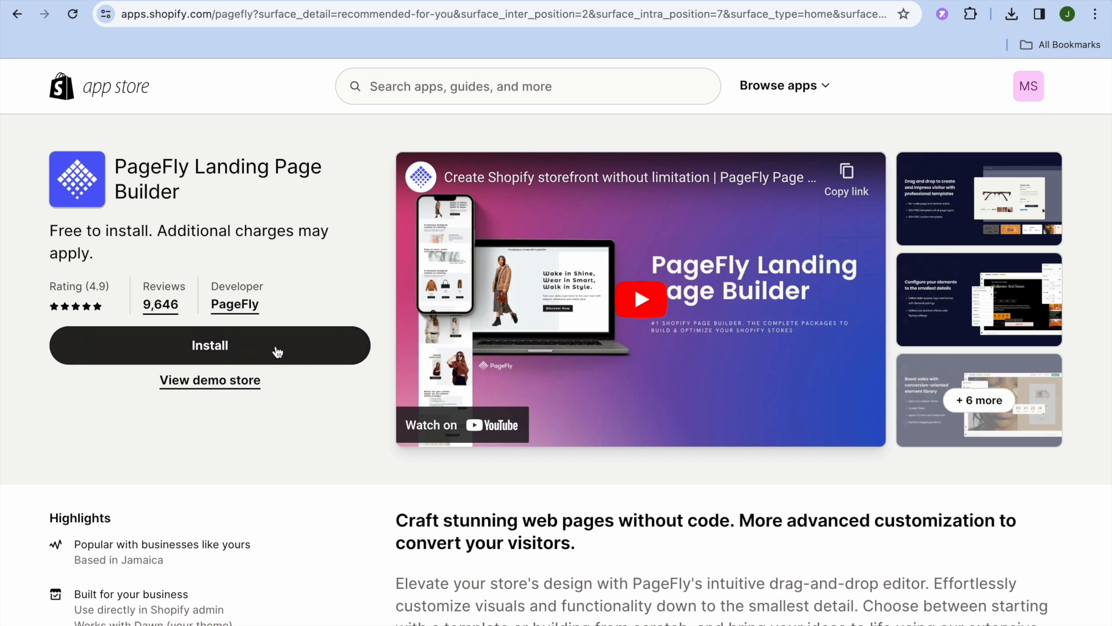
- Install PageFly Landing Page Builder and approve its data access permissions
click(279, 350)
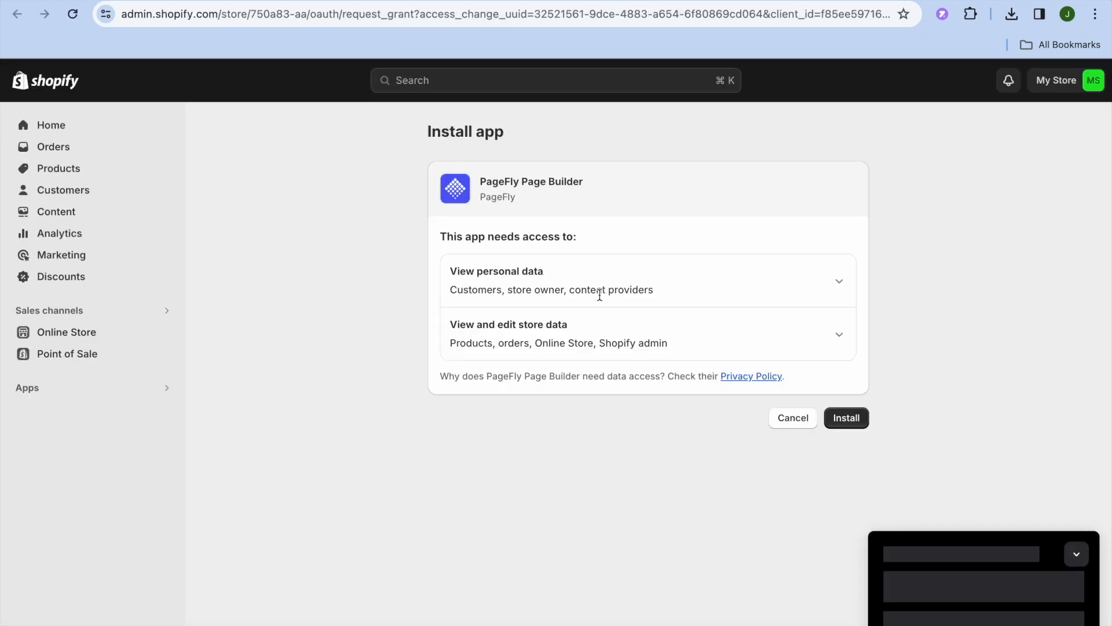
click(860, 417)
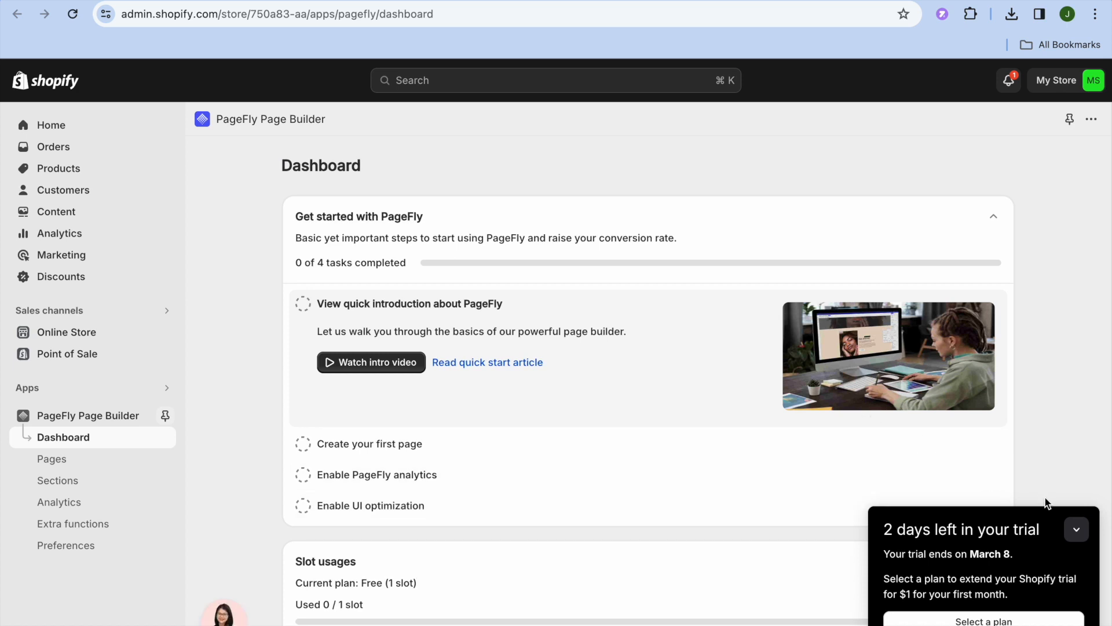
- Collapse the trial banner and go to PageFly's Pages section via Create your first page
click(1078, 530)
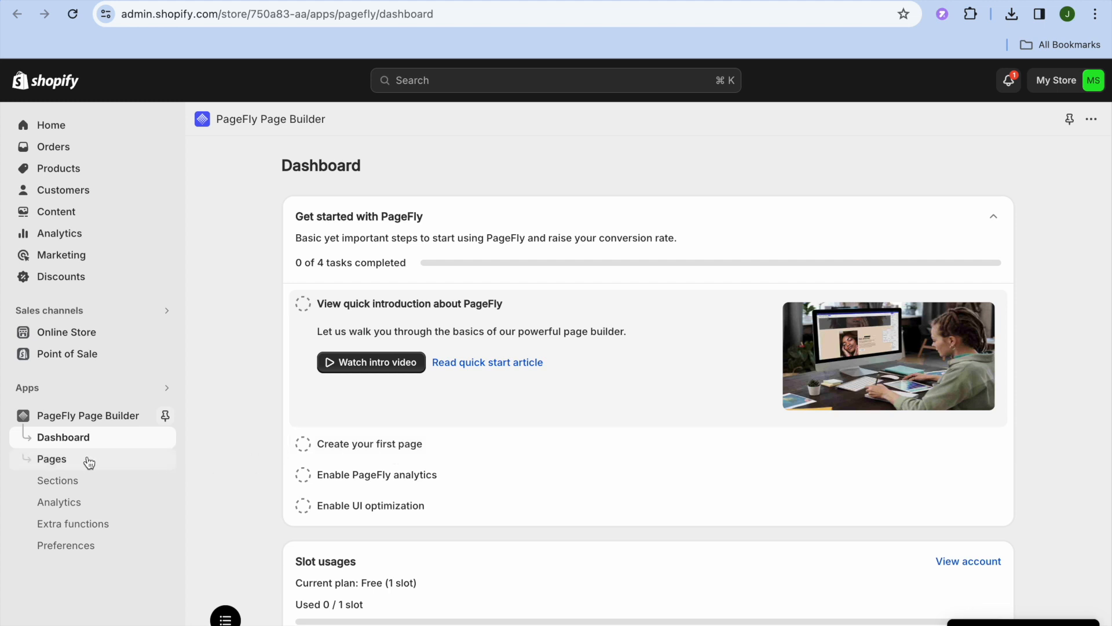
click(376, 447)
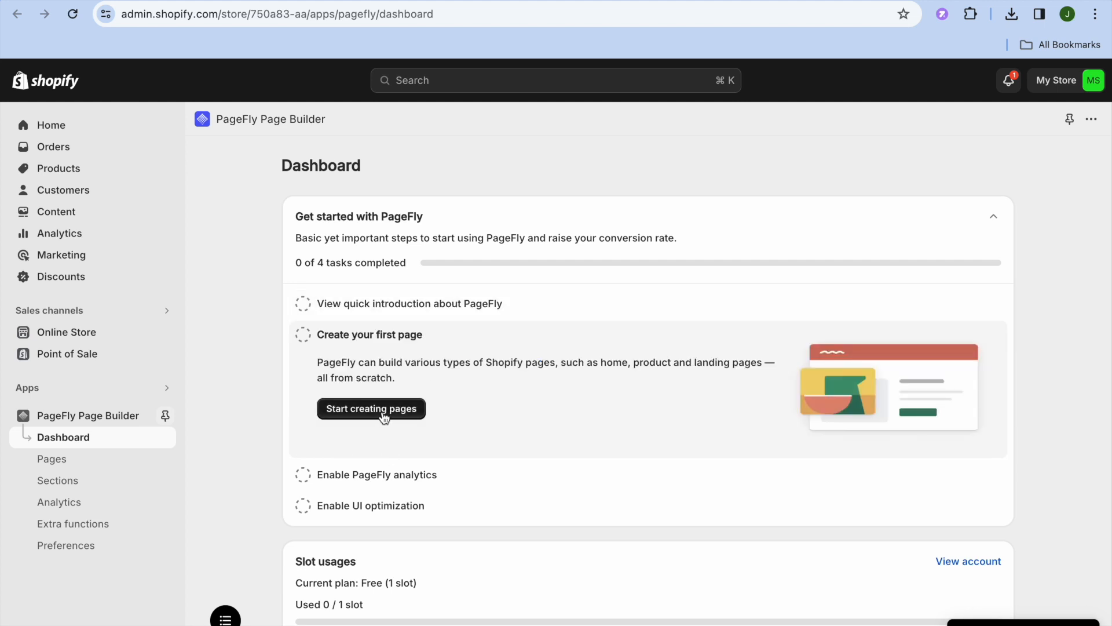
click(383, 416)
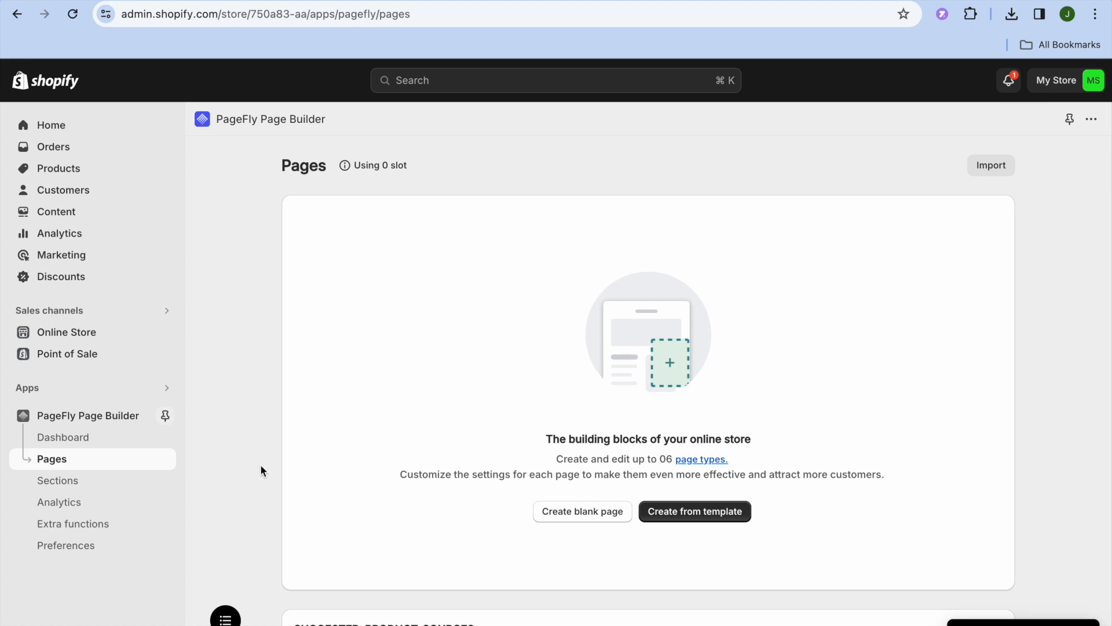
- Dismiss the recommendation survey and show the page types for creating from a template
scroll(260, 464, down, 3)
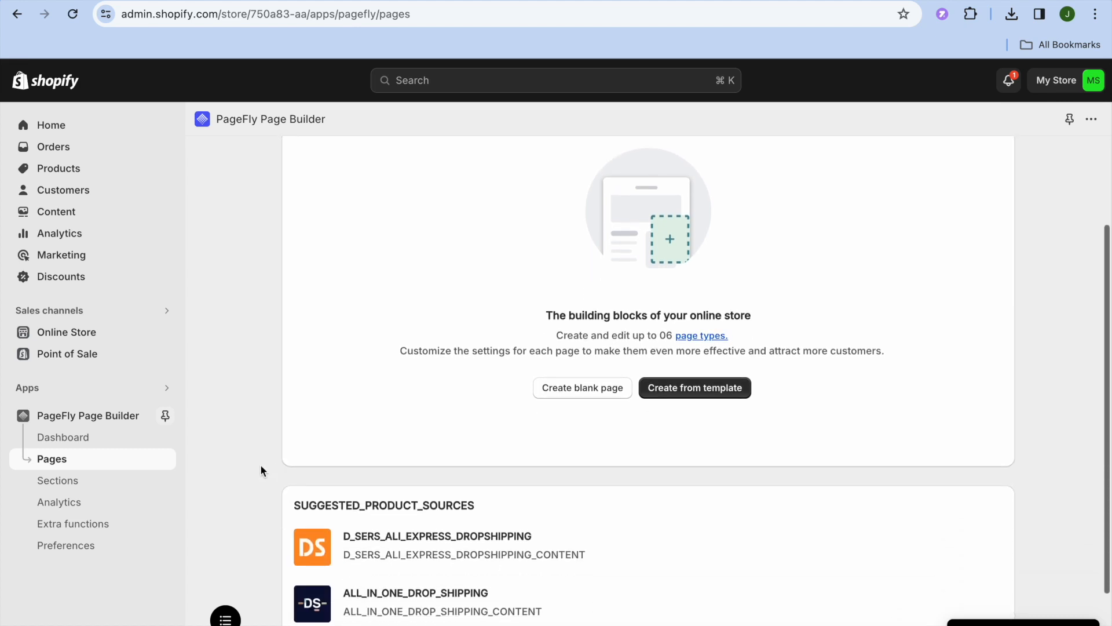
click(584, 394)
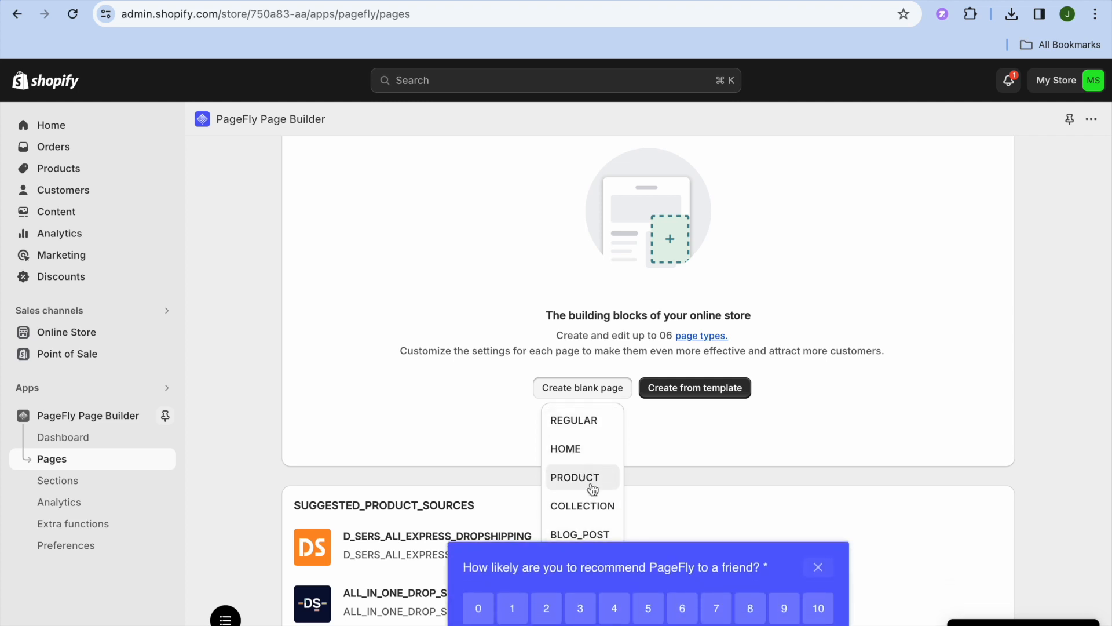
click(819, 568)
click(601, 392)
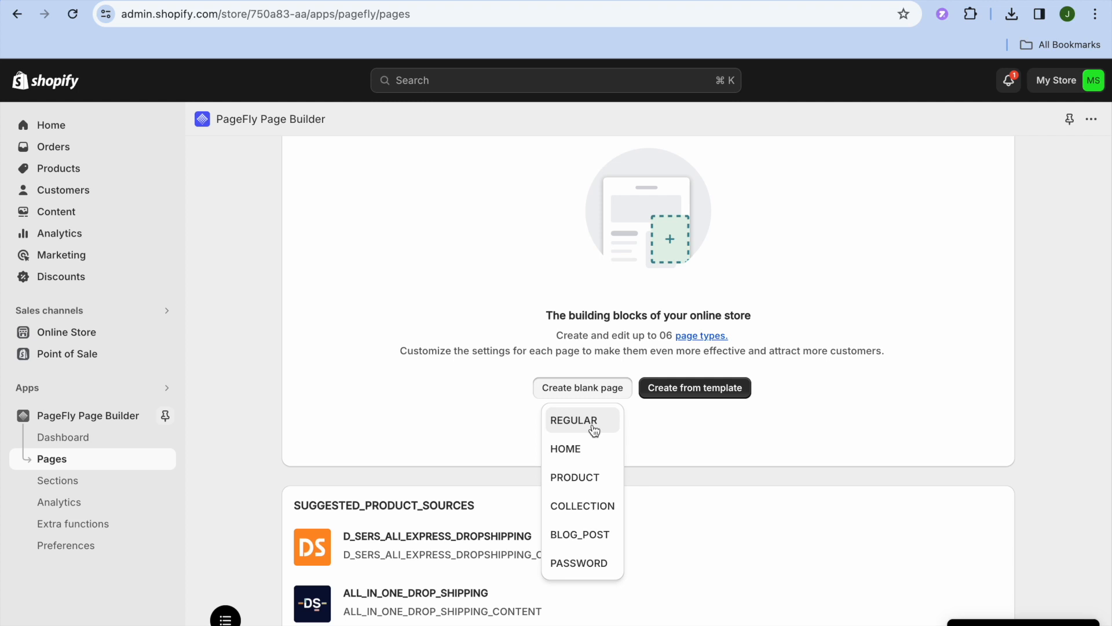
click(690, 394)
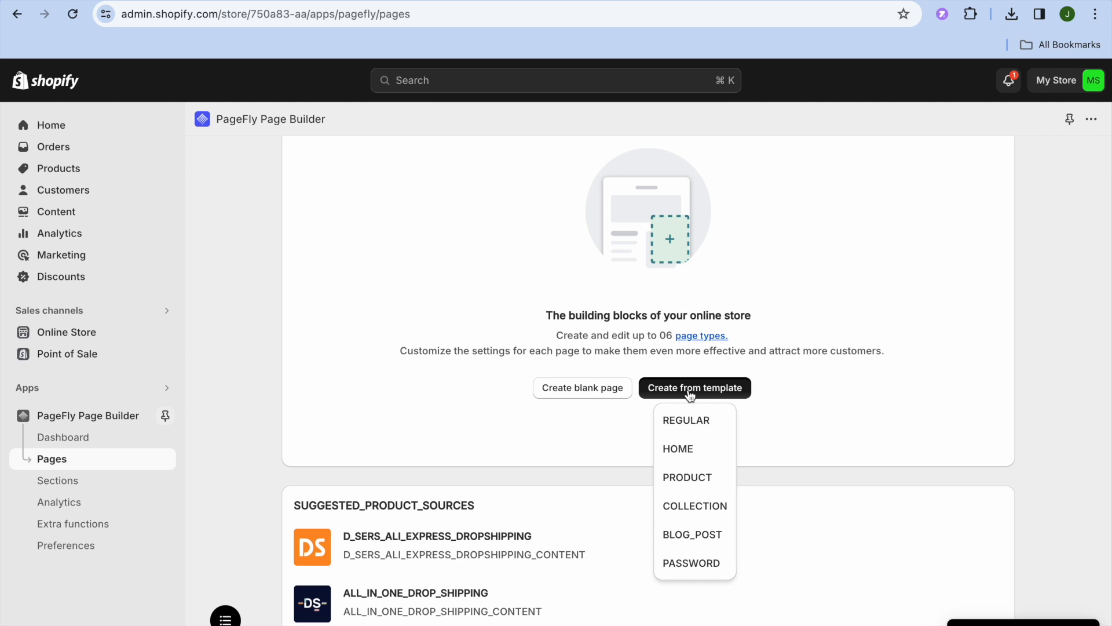
- Browse the HOME page template gallery and review its page type filter
click(689, 451)
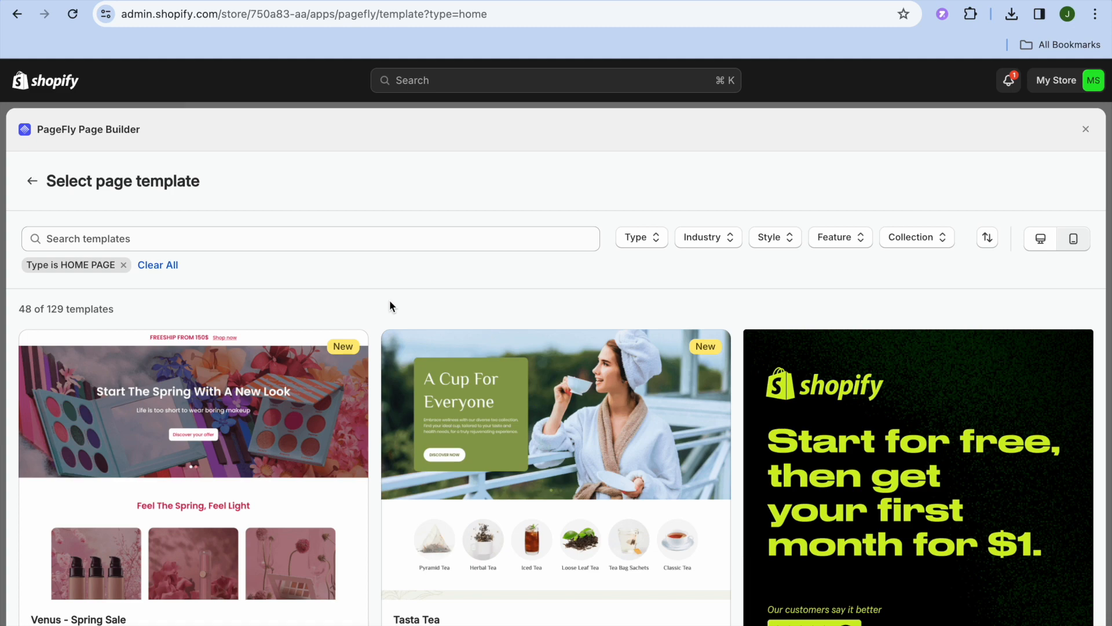
scroll(389, 300, down, 6)
scroll(390, 300, down, 3)
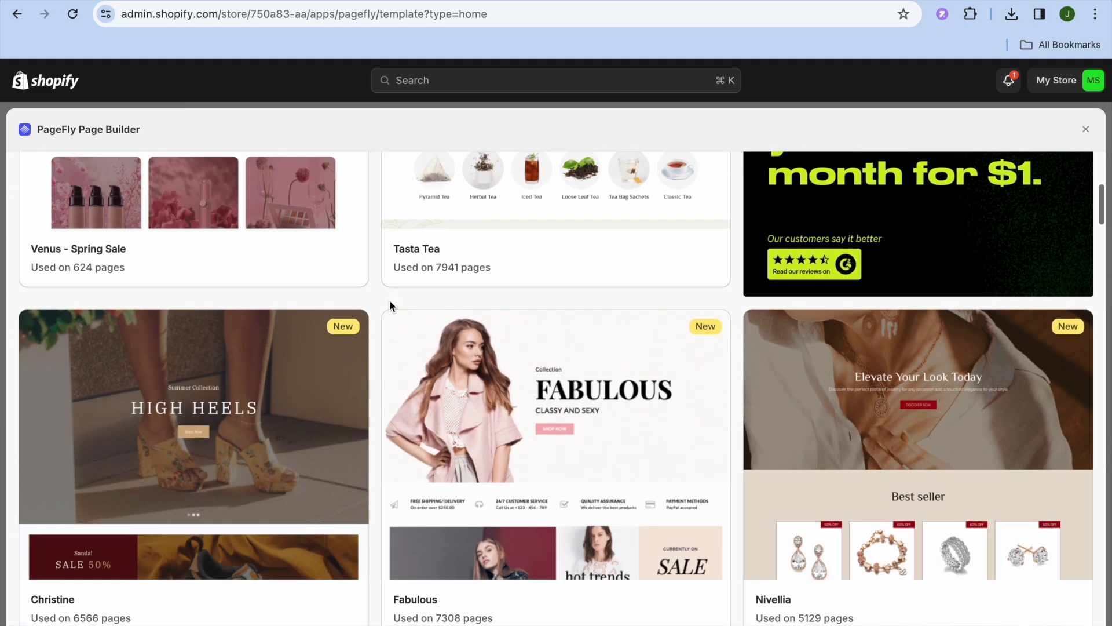
scroll(389, 300, up, 9)
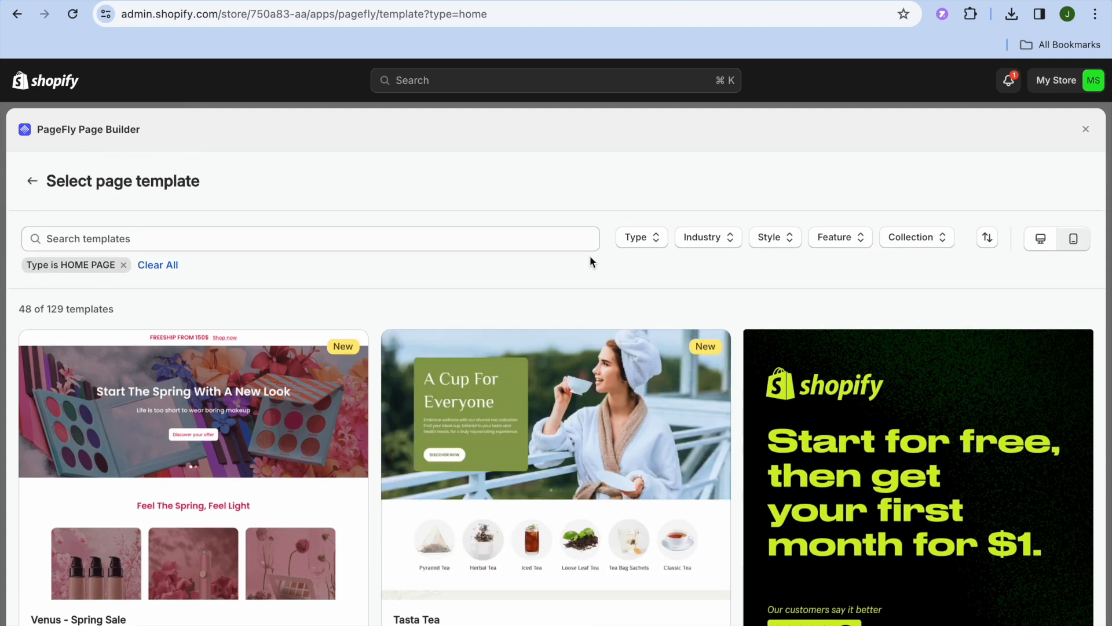
click(645, 242)
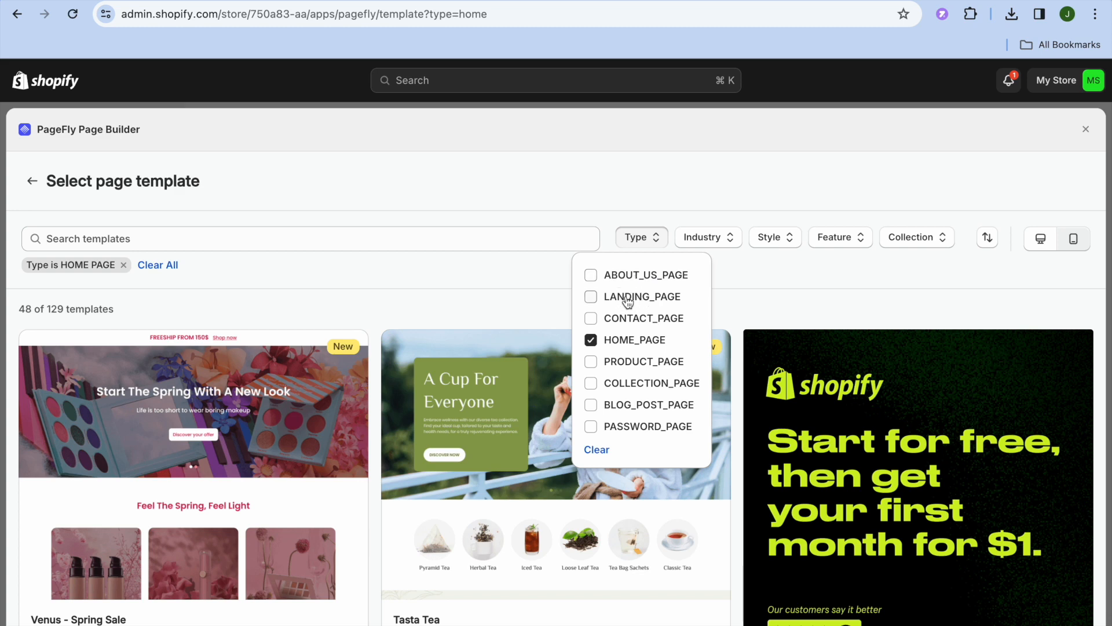
click(739, 295)
- Filter the home templates to the HEALTH_BEAUTY industry, leaving 5 of 129
click(719, 243)
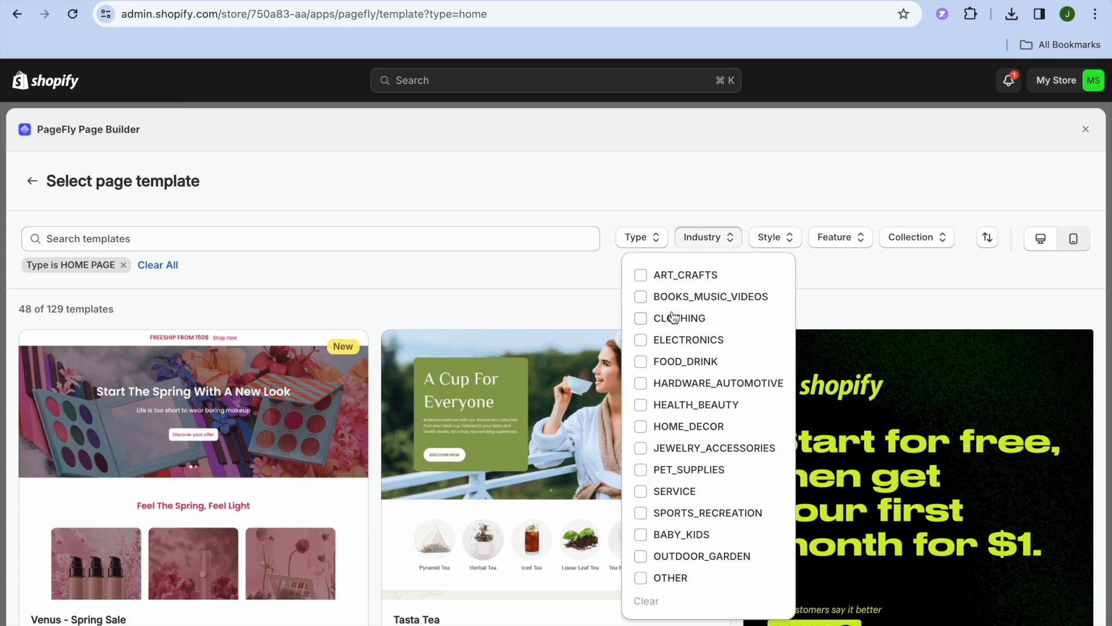
click(641, 405)
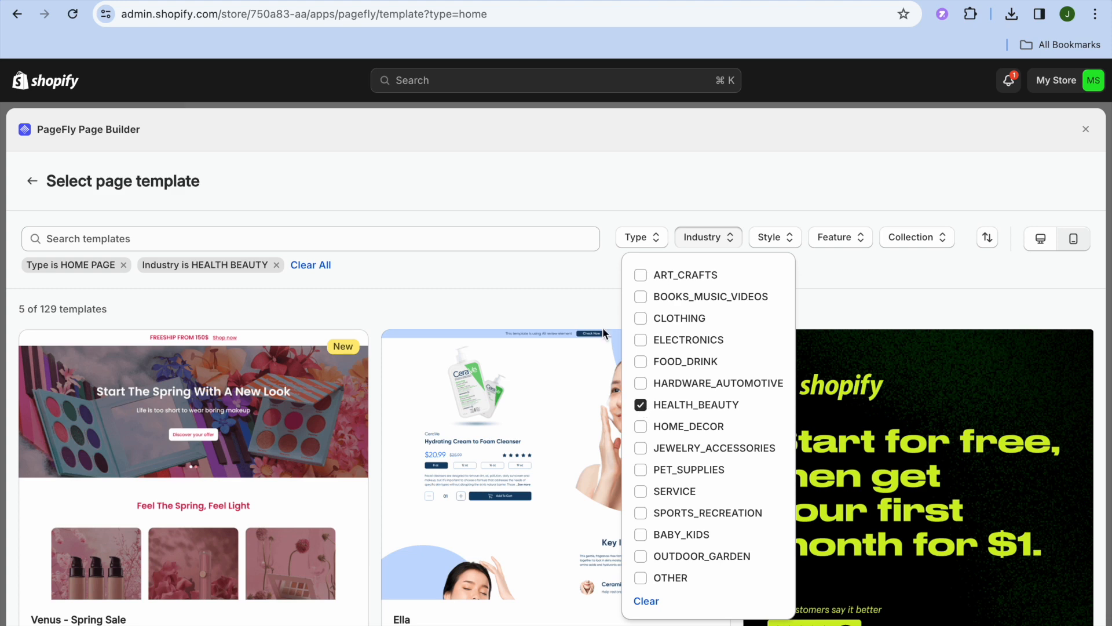
click(564, 297)
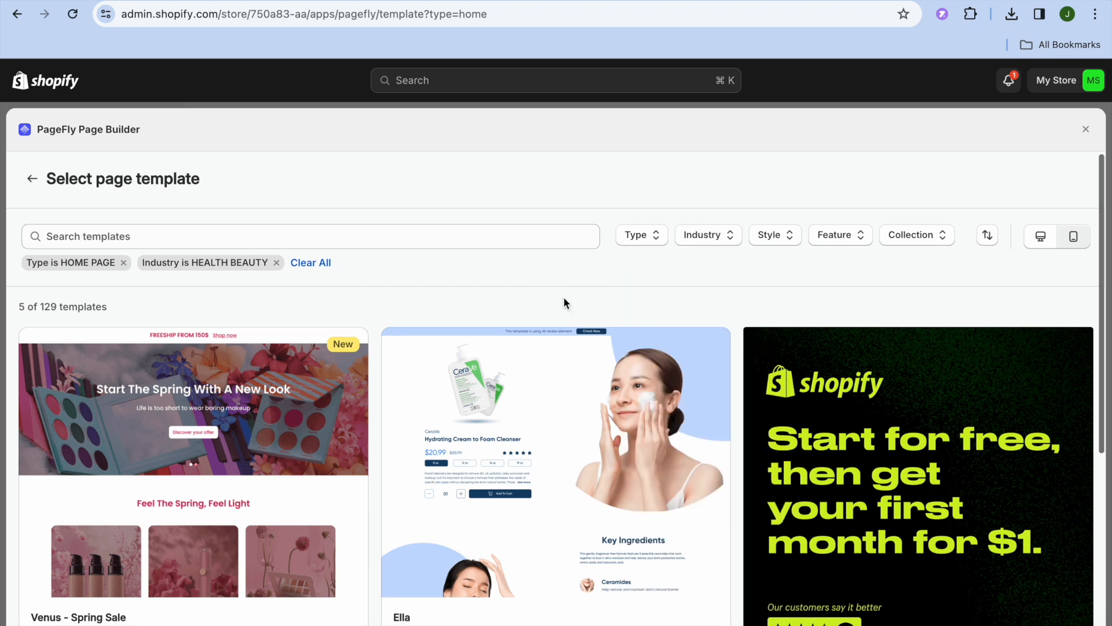
scroll(565, 297, down, 6)
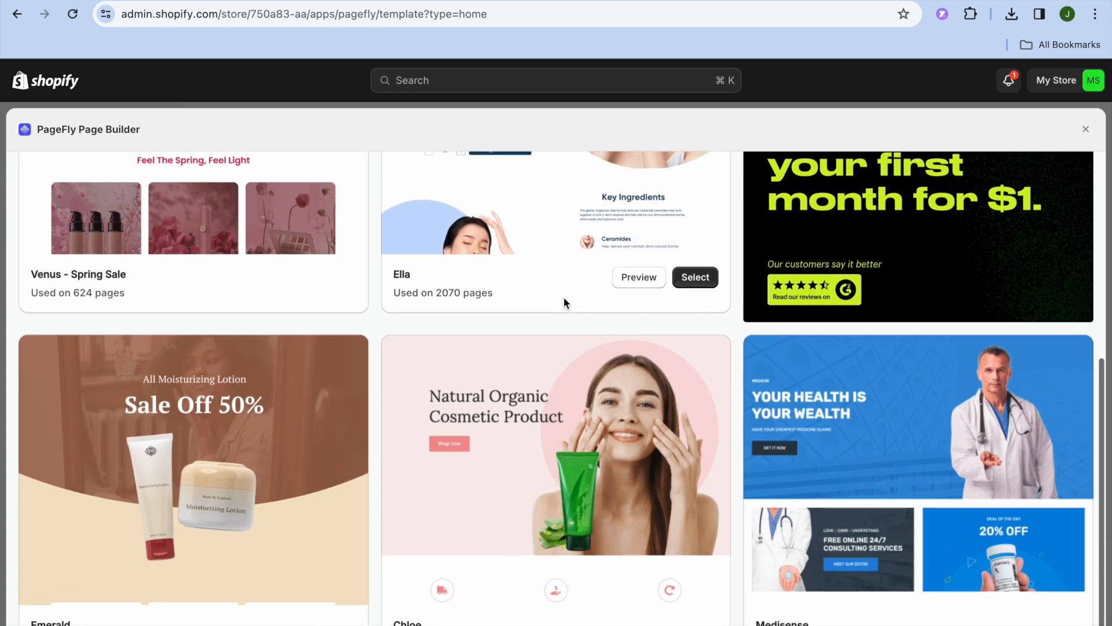
scroll(565, 297, up, 6)
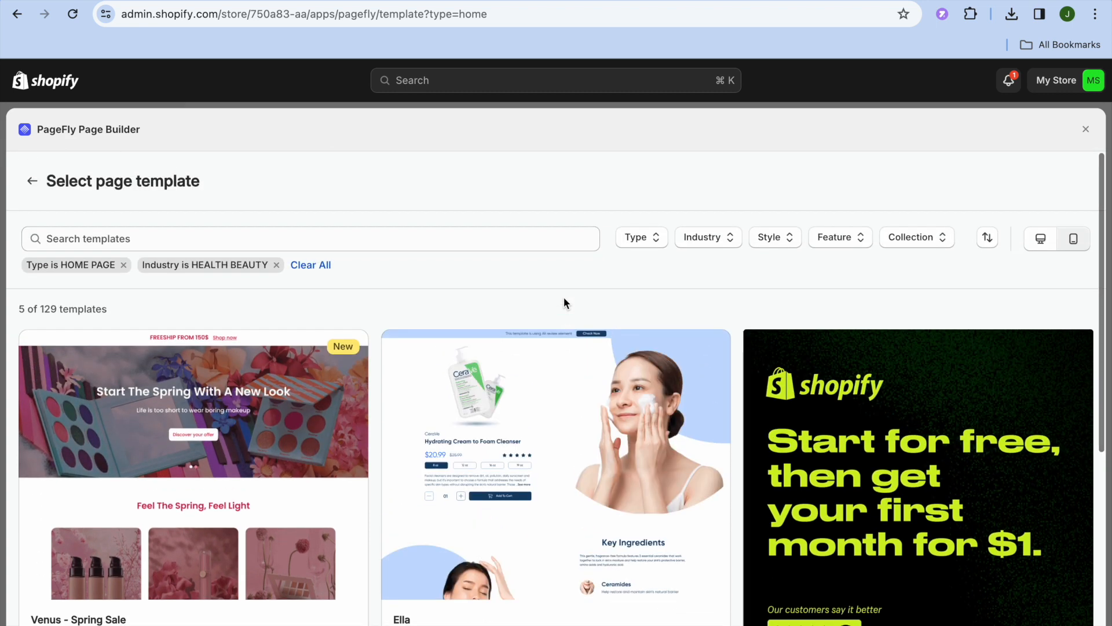
- Switch the industry filter from HEALTH_BEAUTY to HOME_DECOR and browse the results
click(702, 239)
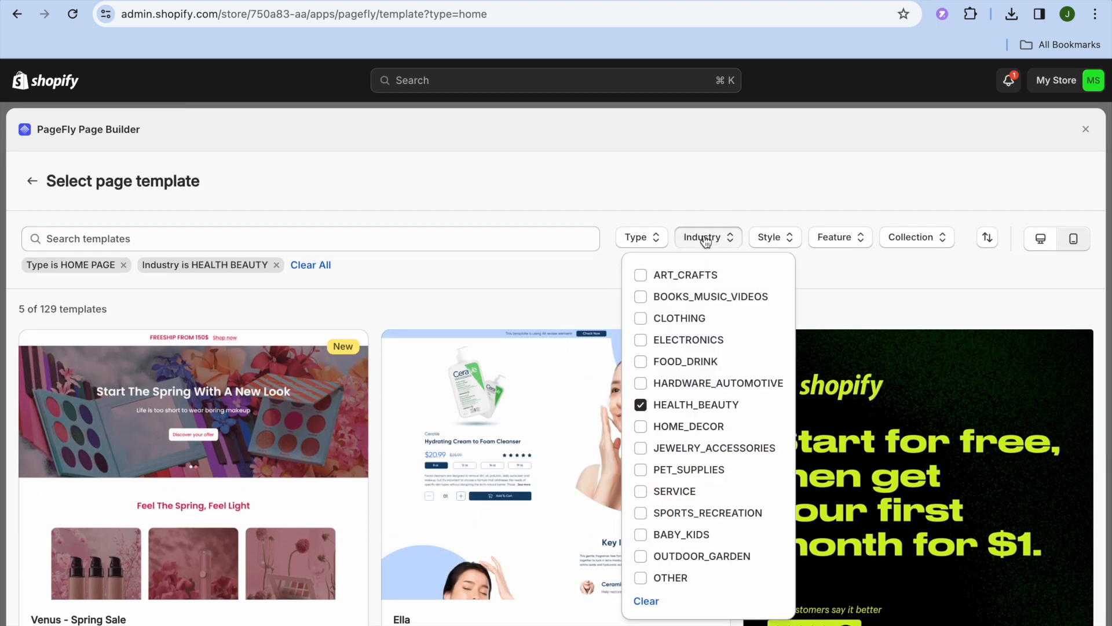
click(641, 405)
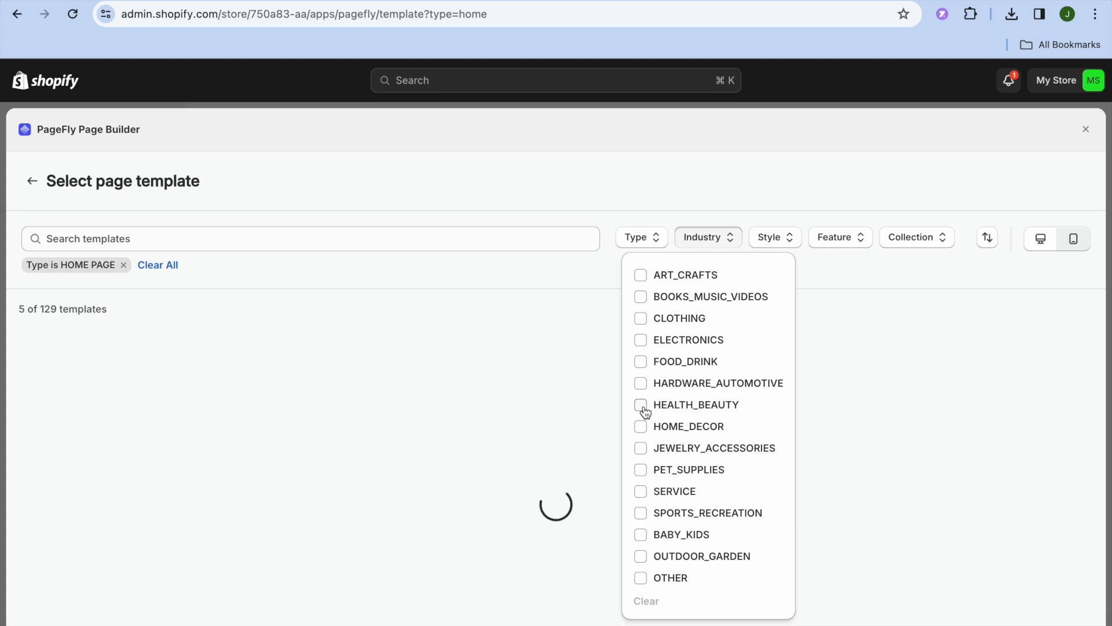
click(641, 429)
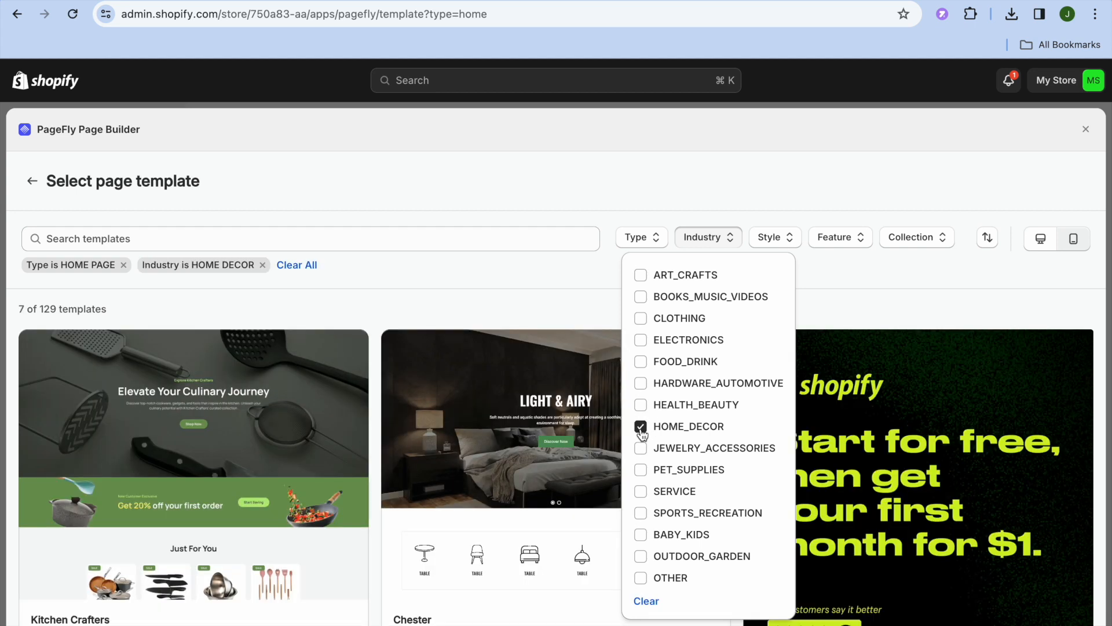
click(456, 303)
scroll(456, 304, down, 5)
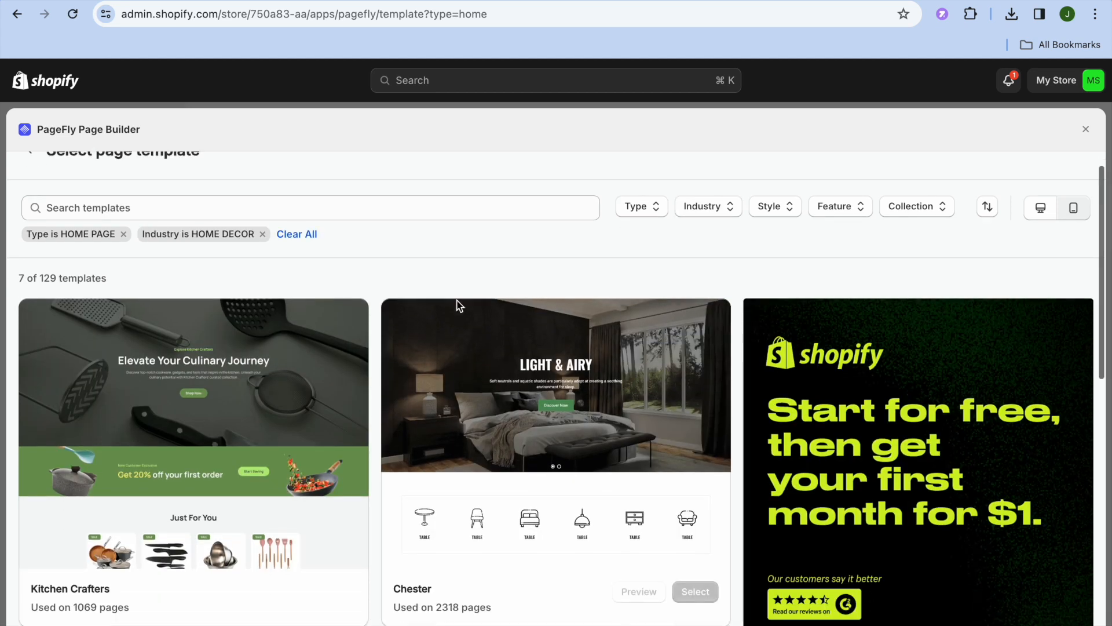
scroll(457, 305, down, 6)
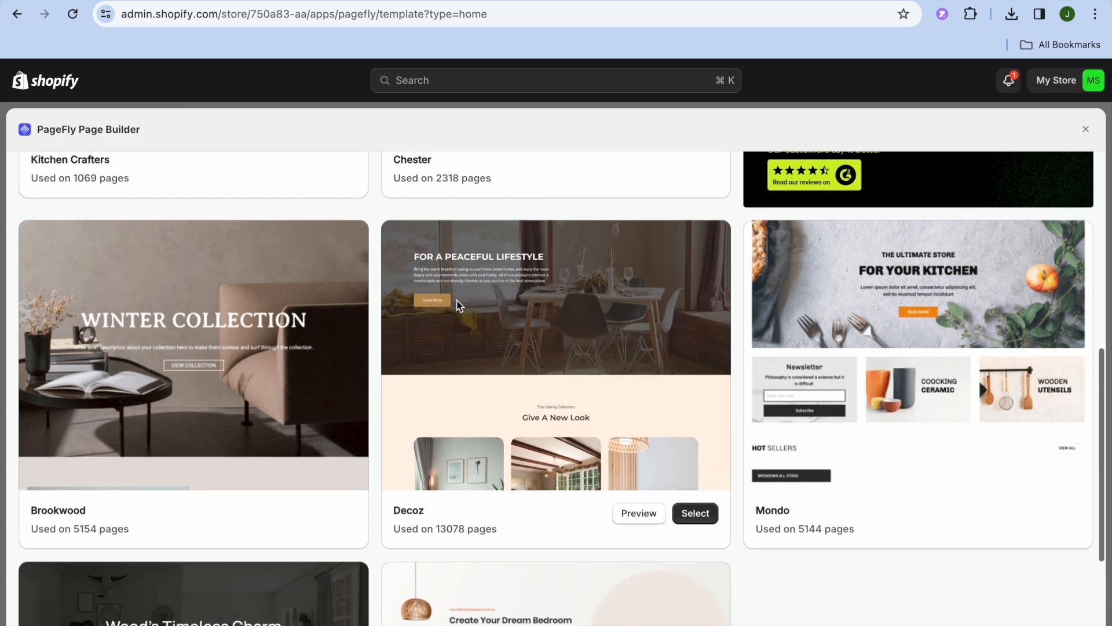
scroll(457, 300, up, 6)
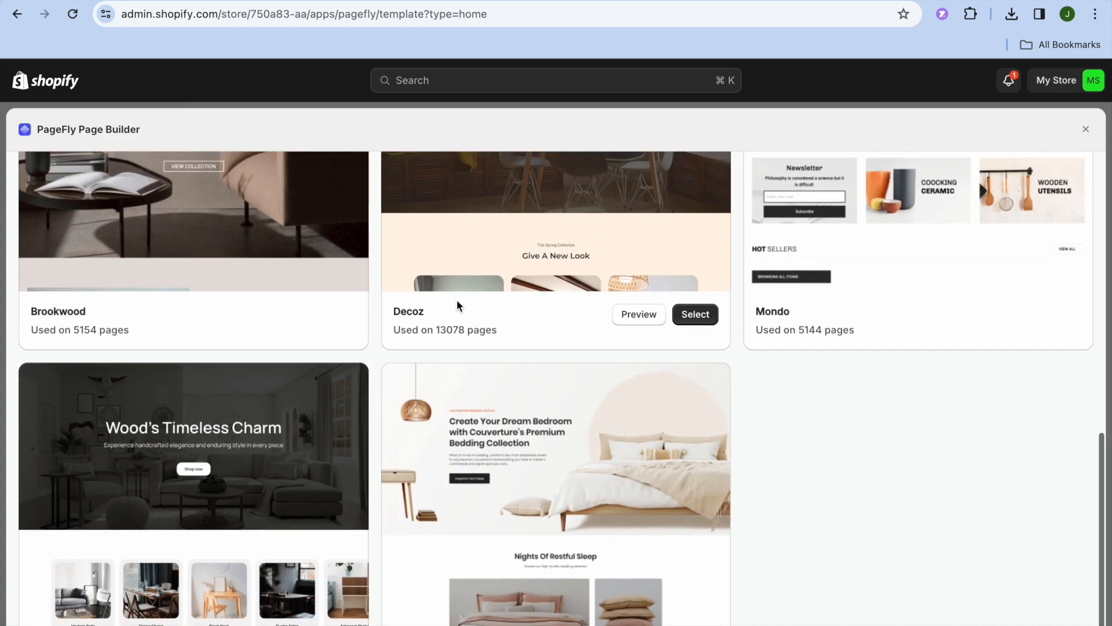
scroll(457, 306, up, 4)
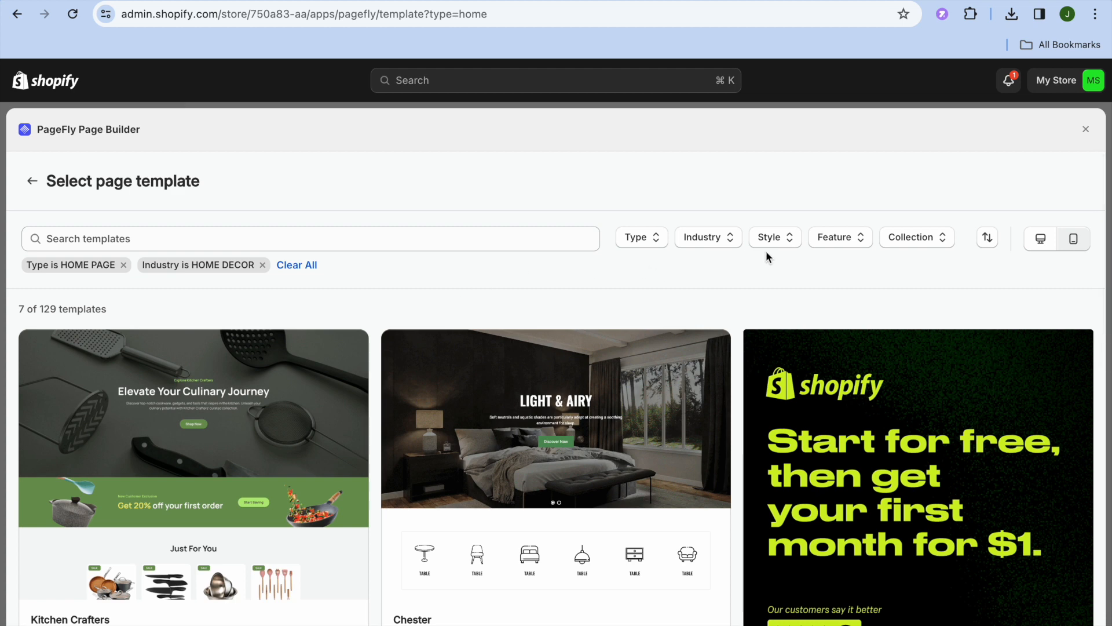
- Filter by LUXURY style and drop the HOME_DECOR industry filter, leaving six templates
click(776, 246)
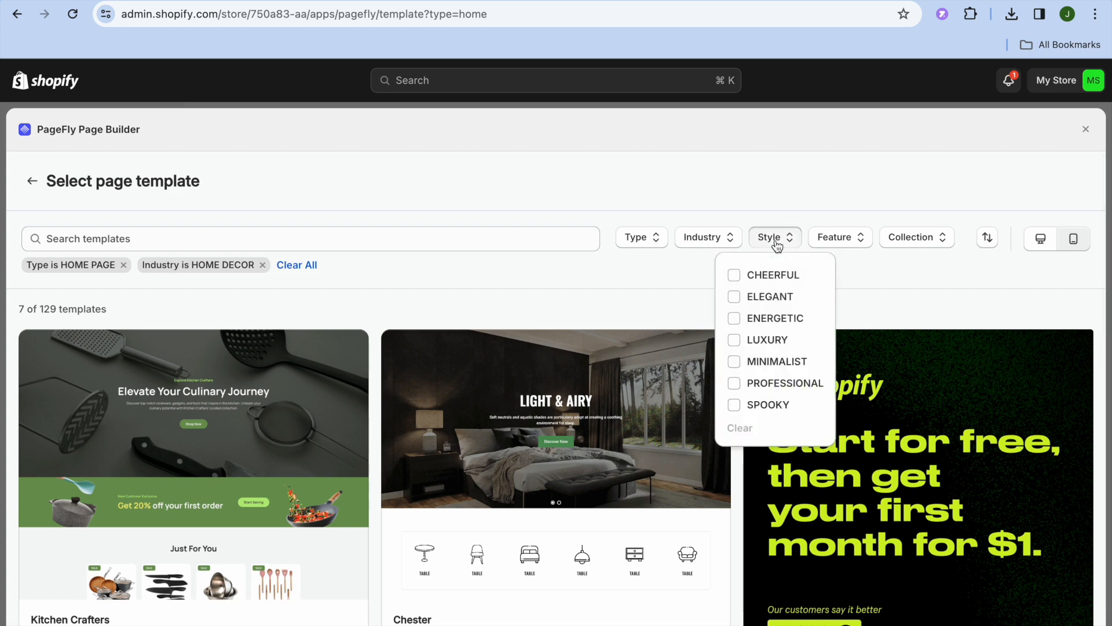
click(736, 342)
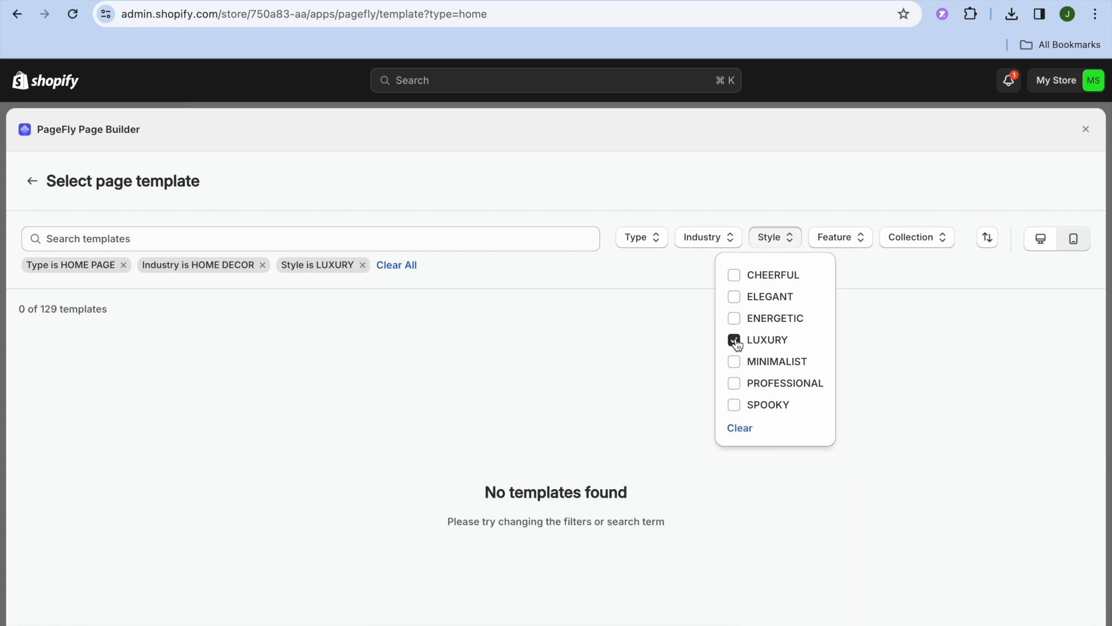
click(710, 237)
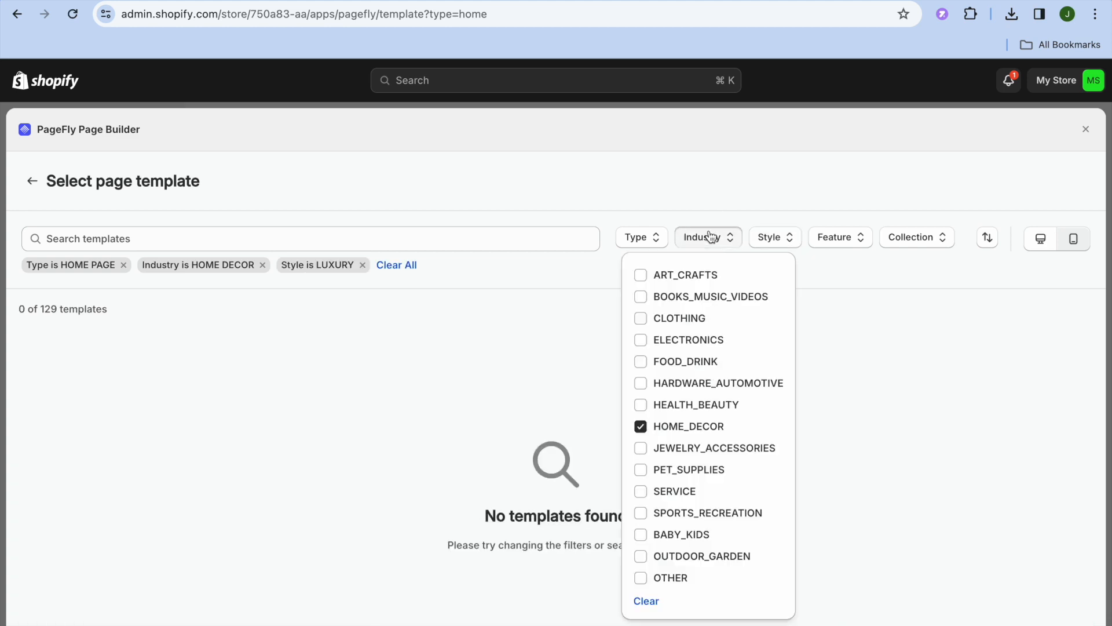
click(641, 426)
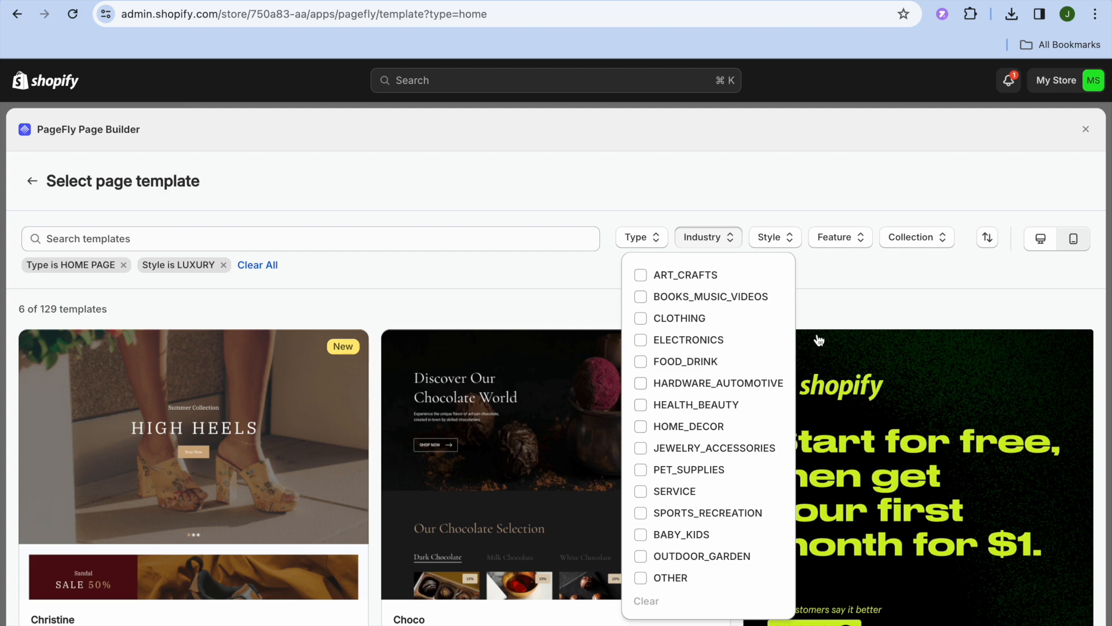
click(818, 293)
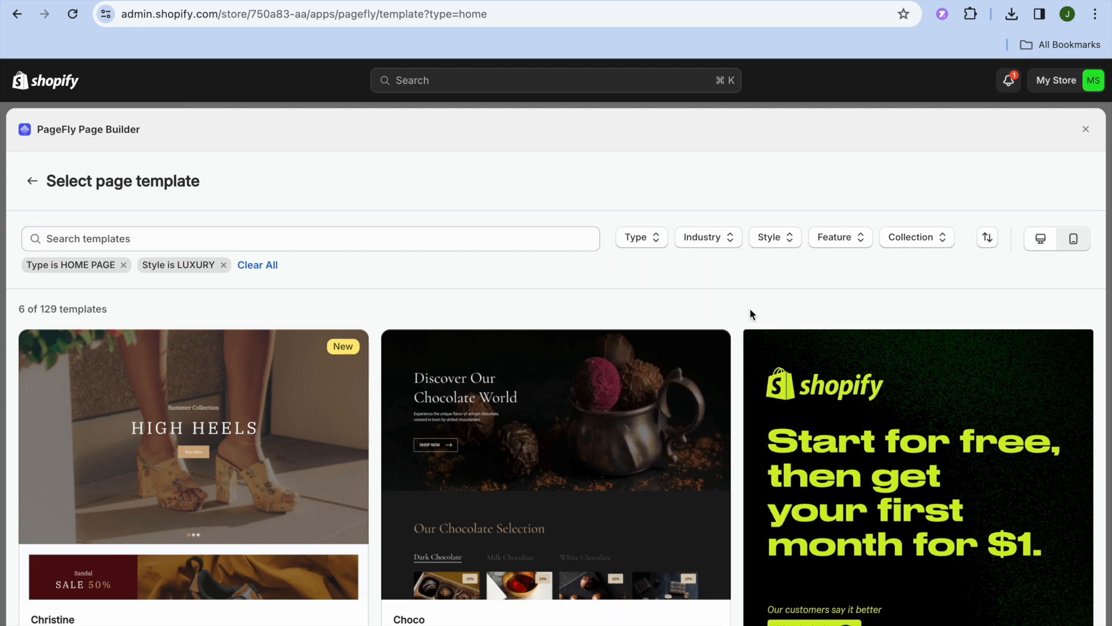
scroll(750, 309, down, 8)
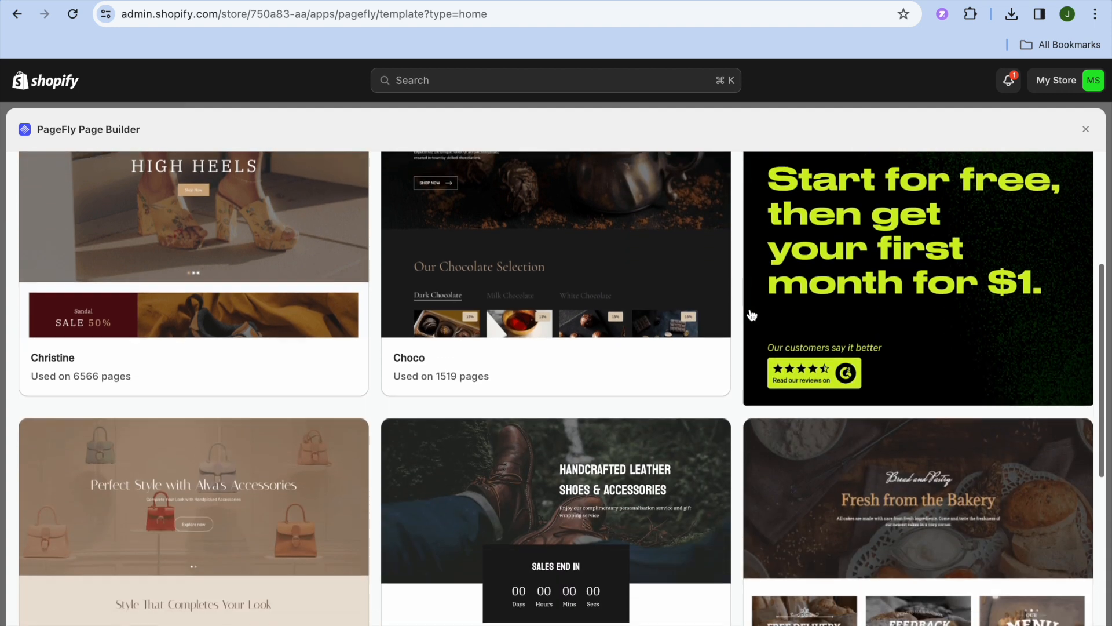
scroll(751, 314, down, 5)
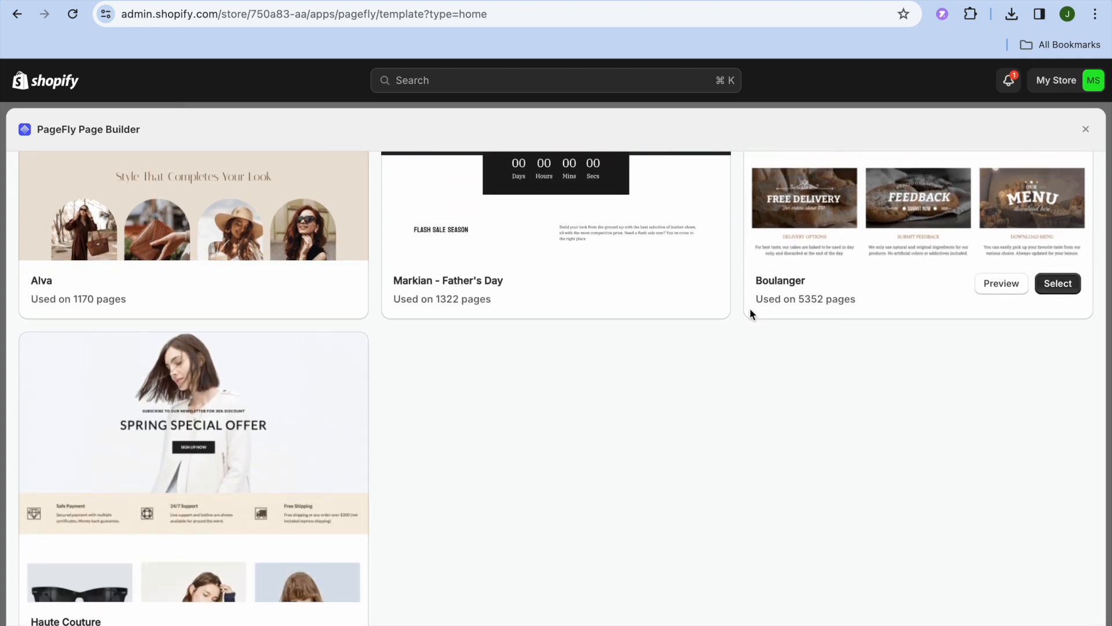
scroll(750, 312, up, 7)
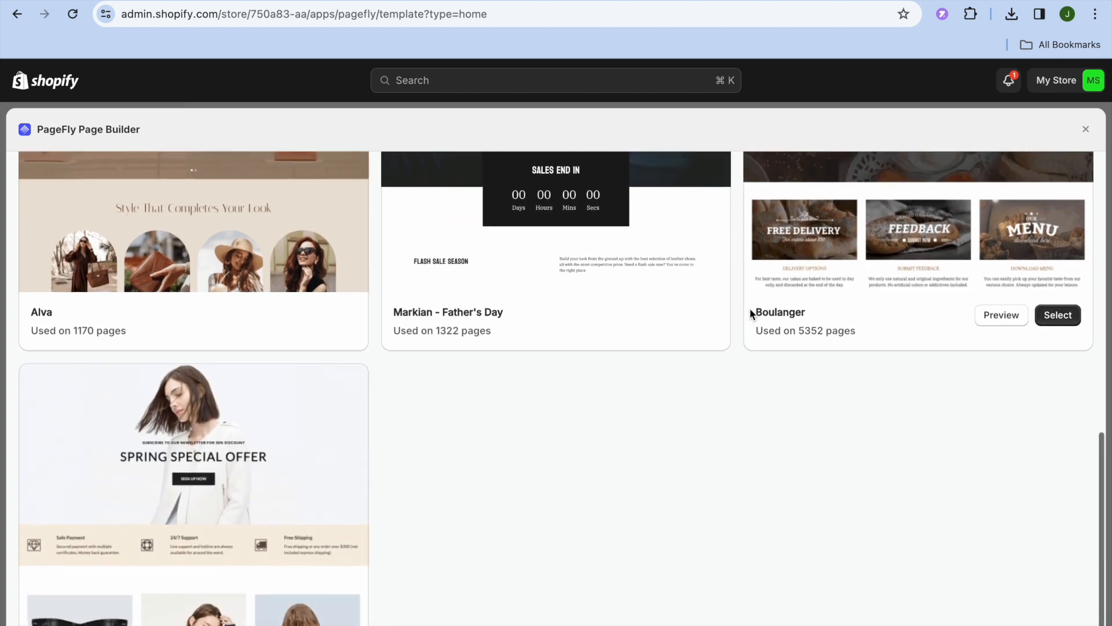
scroll(752, 315, up, 5)
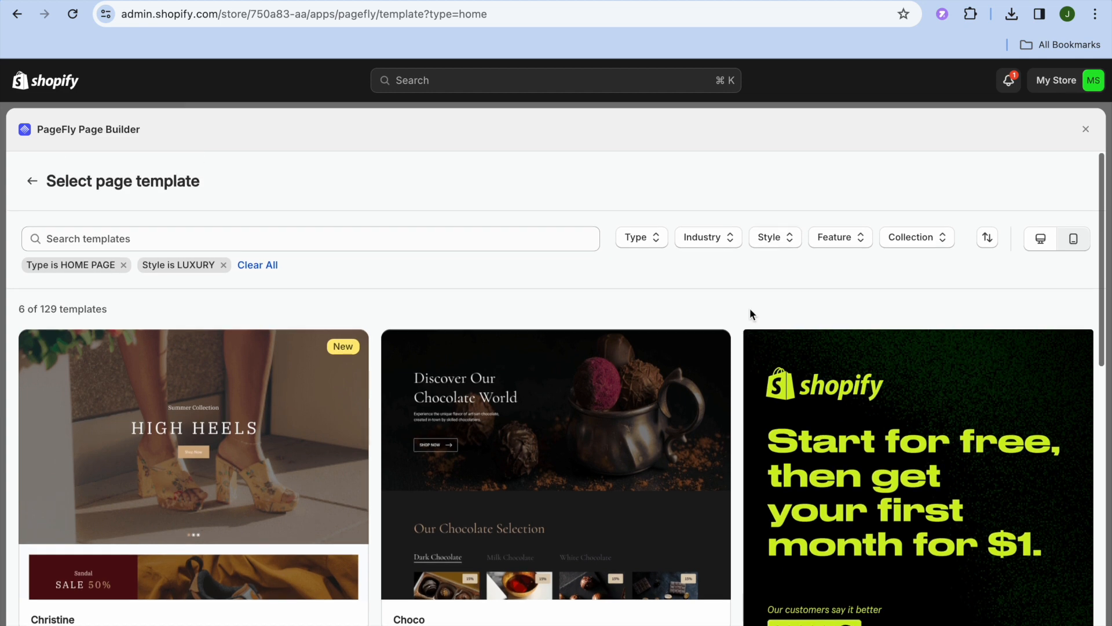
scroll(751, 315, down, 1)
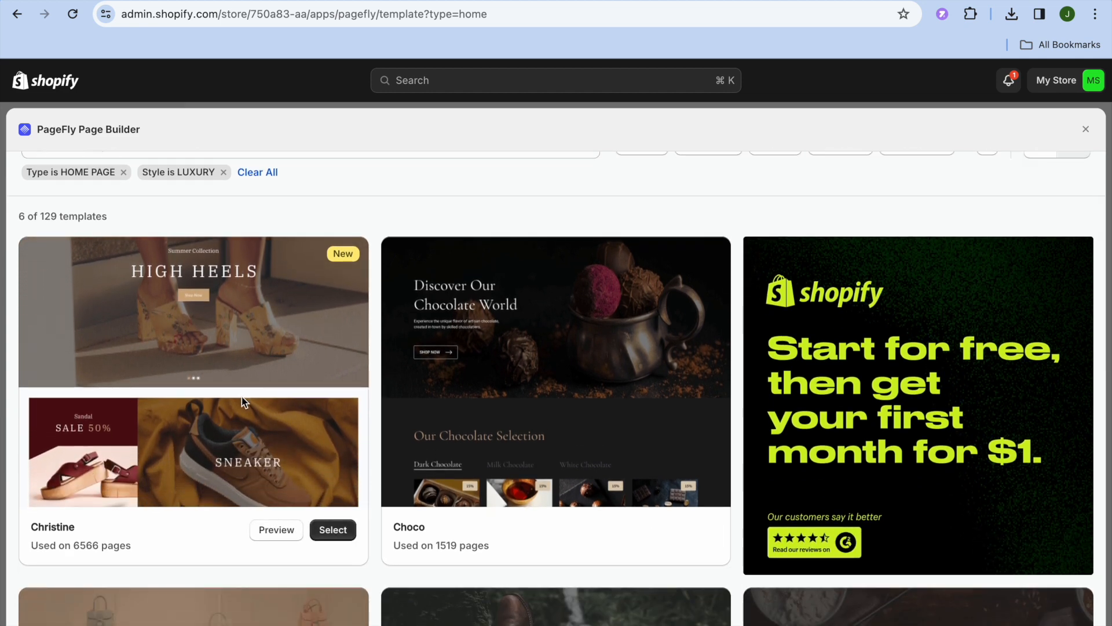
- Start an untitled page from the Christine template and select its Summer Collection hero Slide 1
click(333, 530)
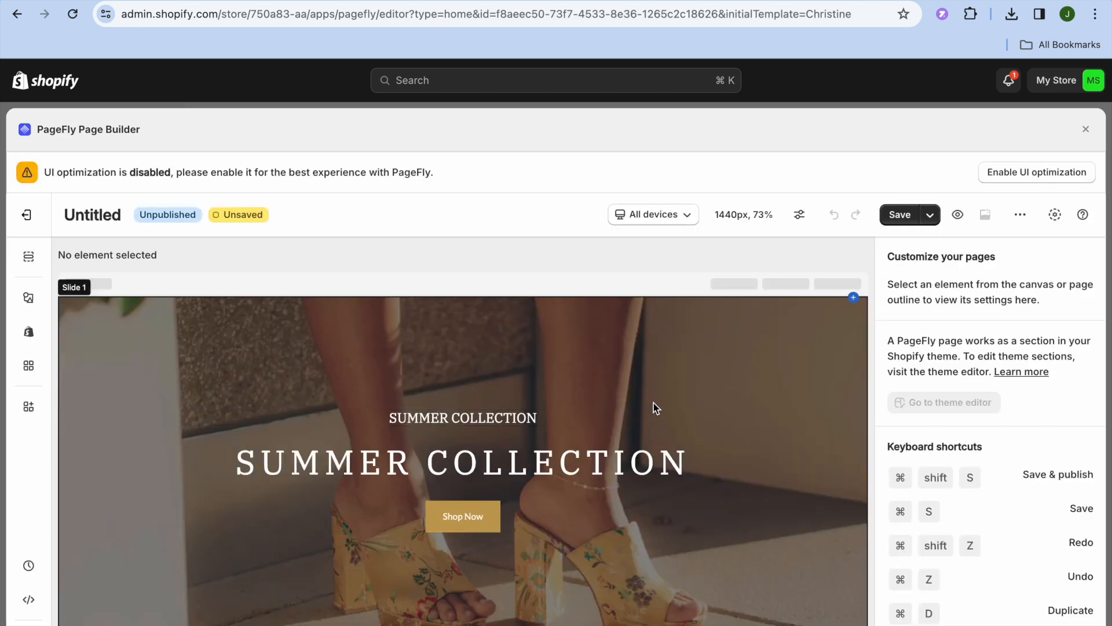
scroll(628, 287, down, 5)
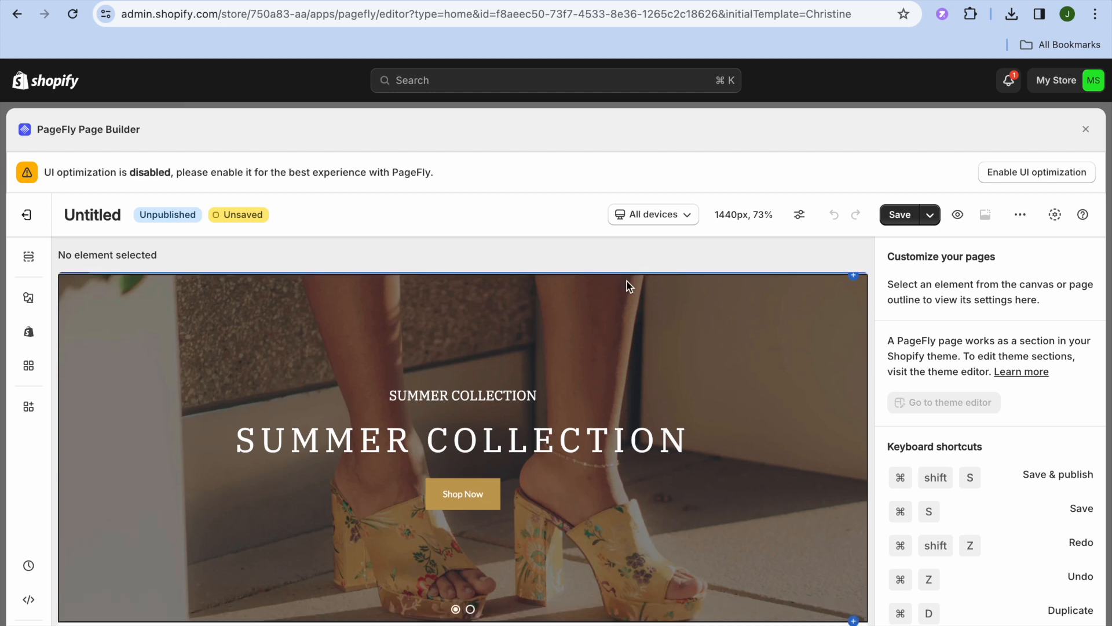
scroll(627, 280, down, 10)
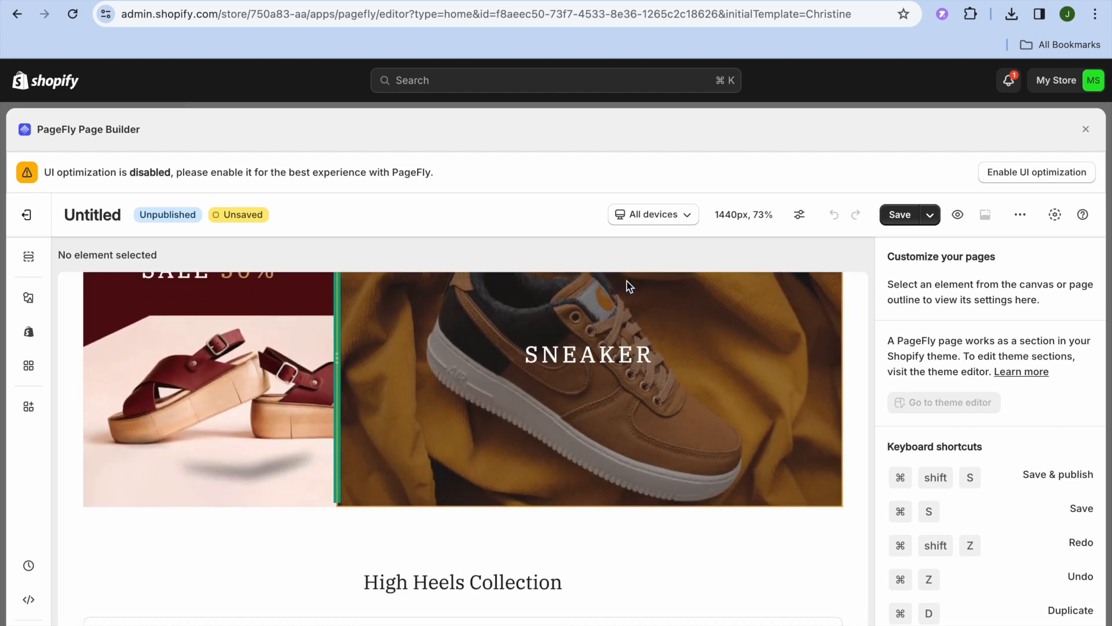
scroll(627, 280, up, 10)
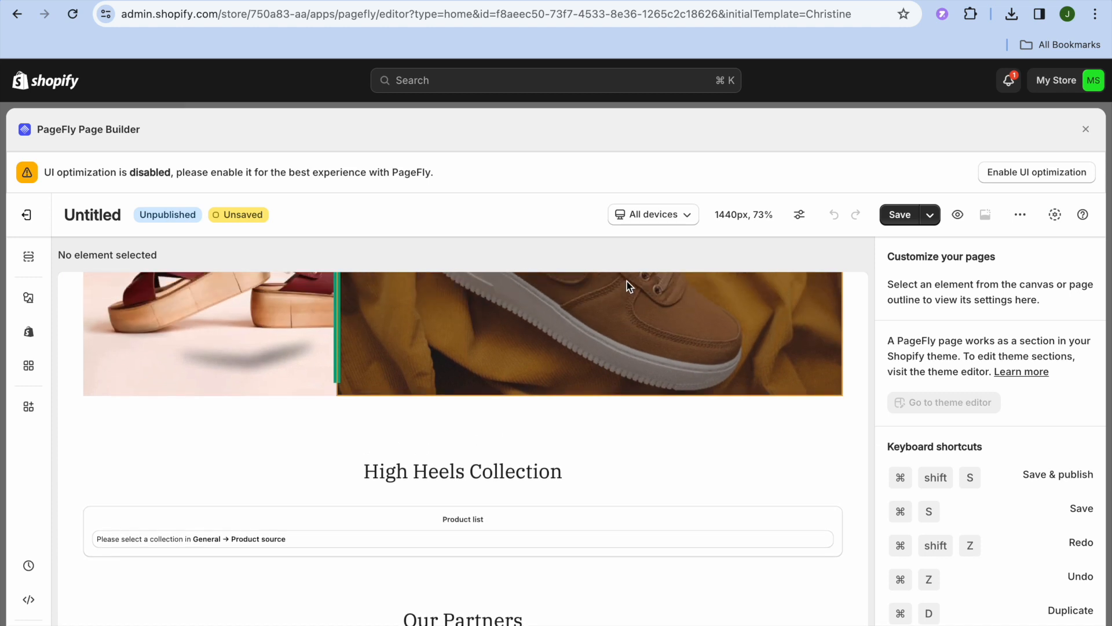
scroll(627, 280, up, 3)
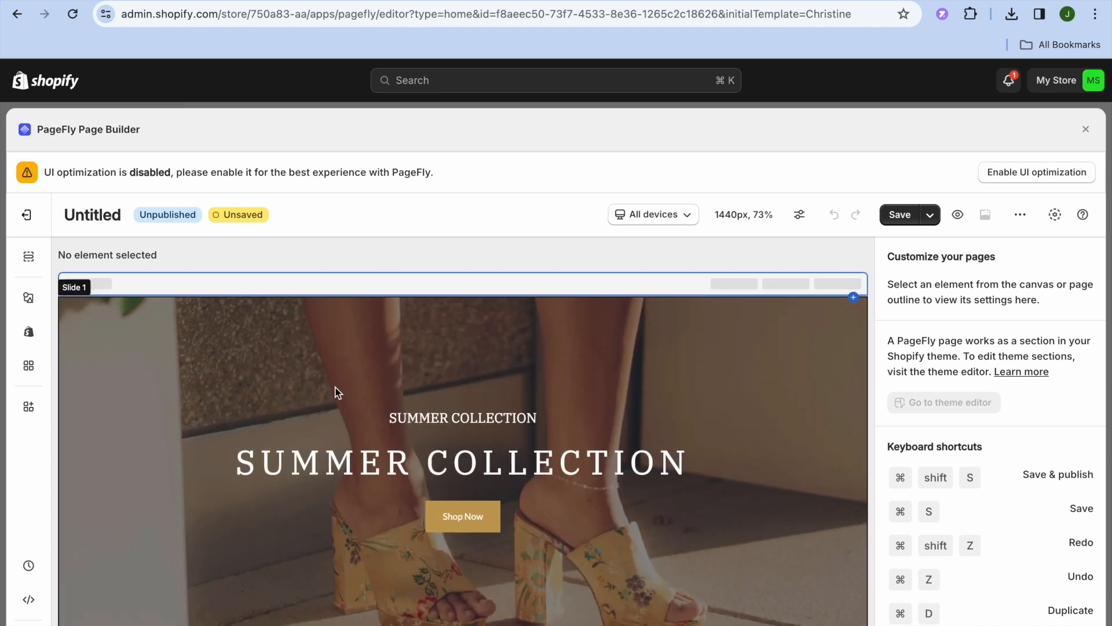
click(183, 345)
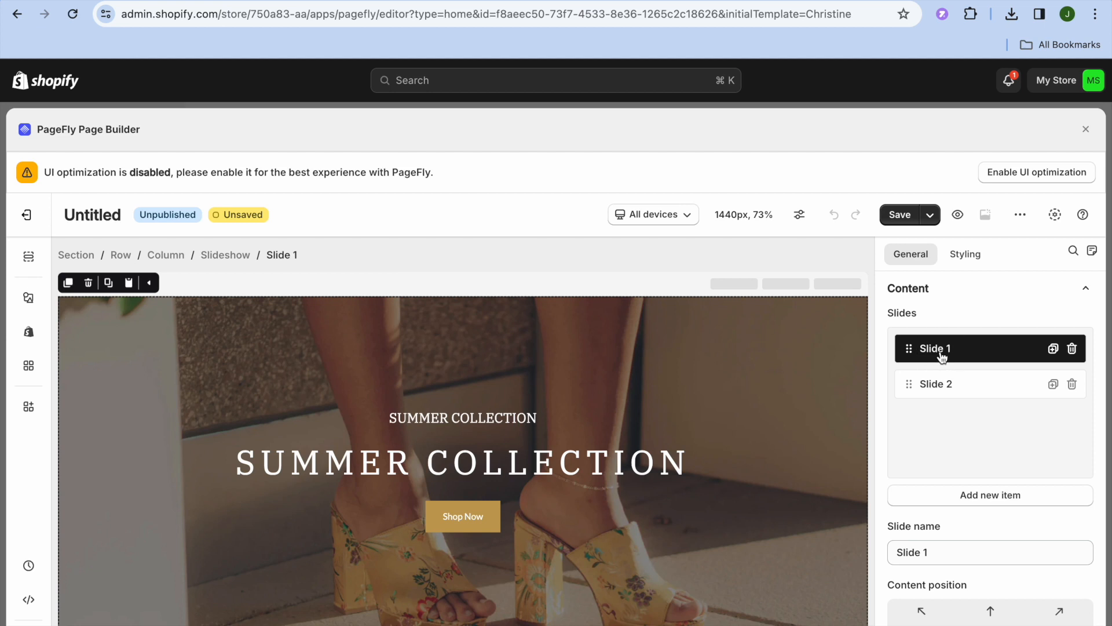
click(941, 384)
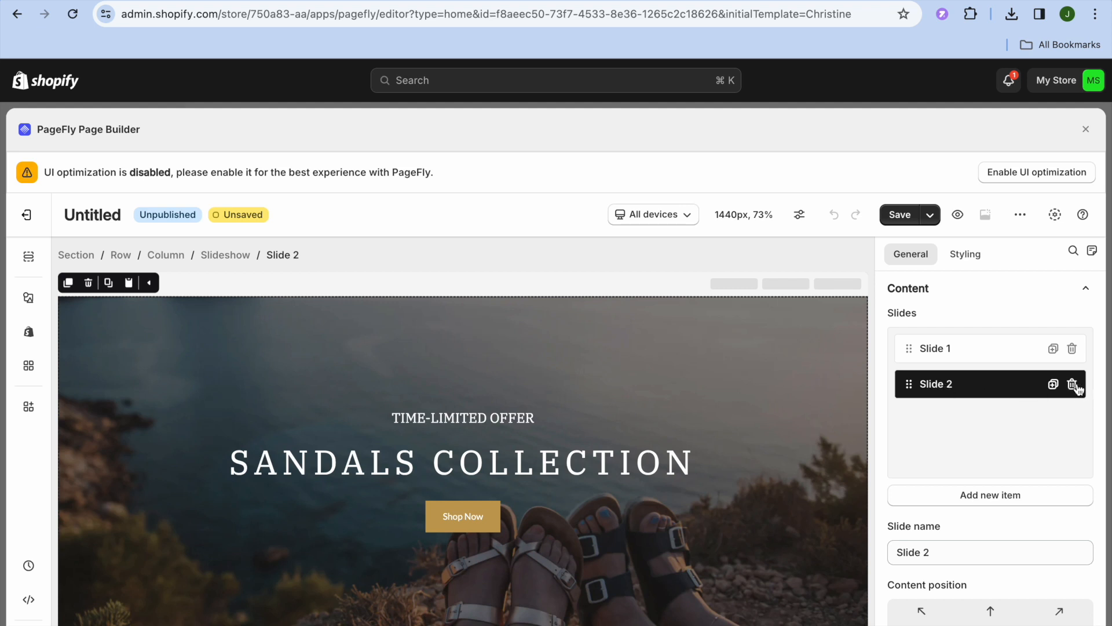
click(976, 352)
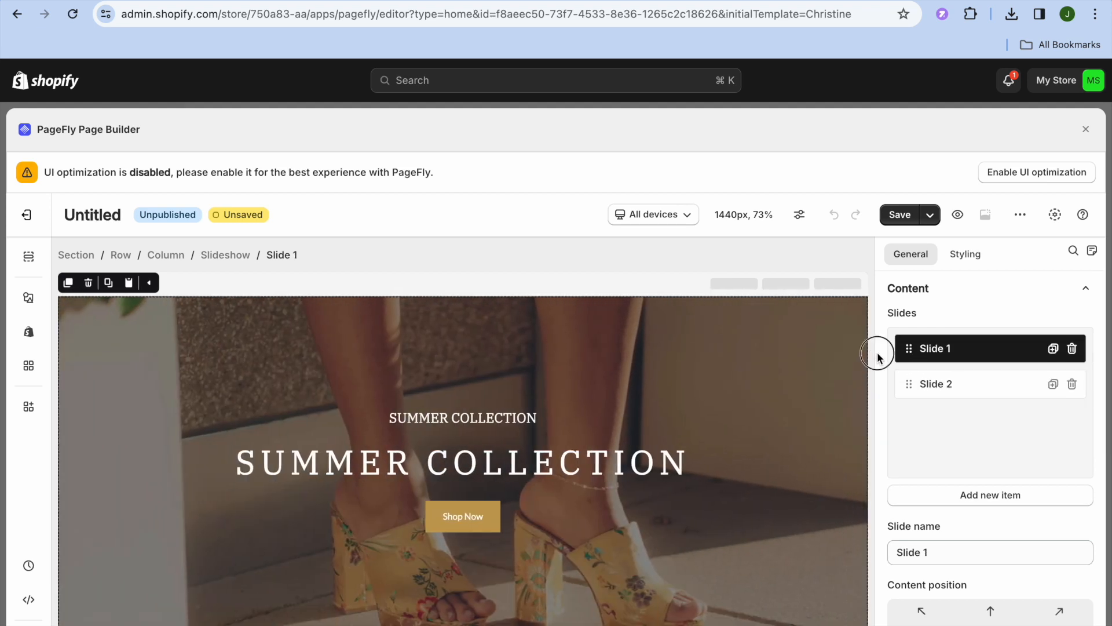
scroll(878, 352, down, 10)
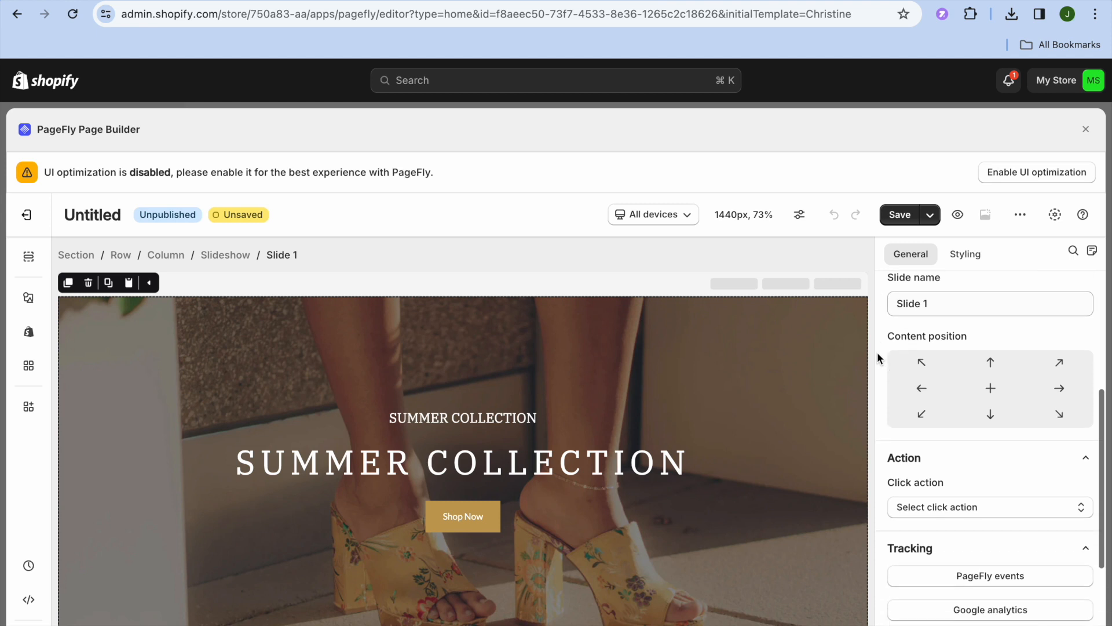
scroll(877, 352, down, 1)
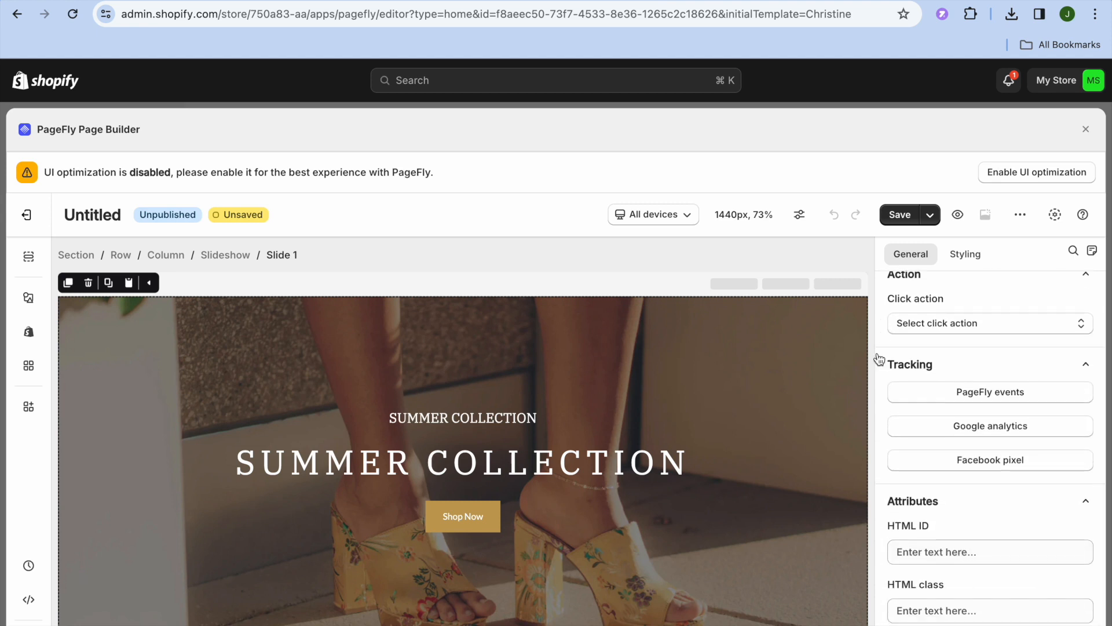
click(980, 327)
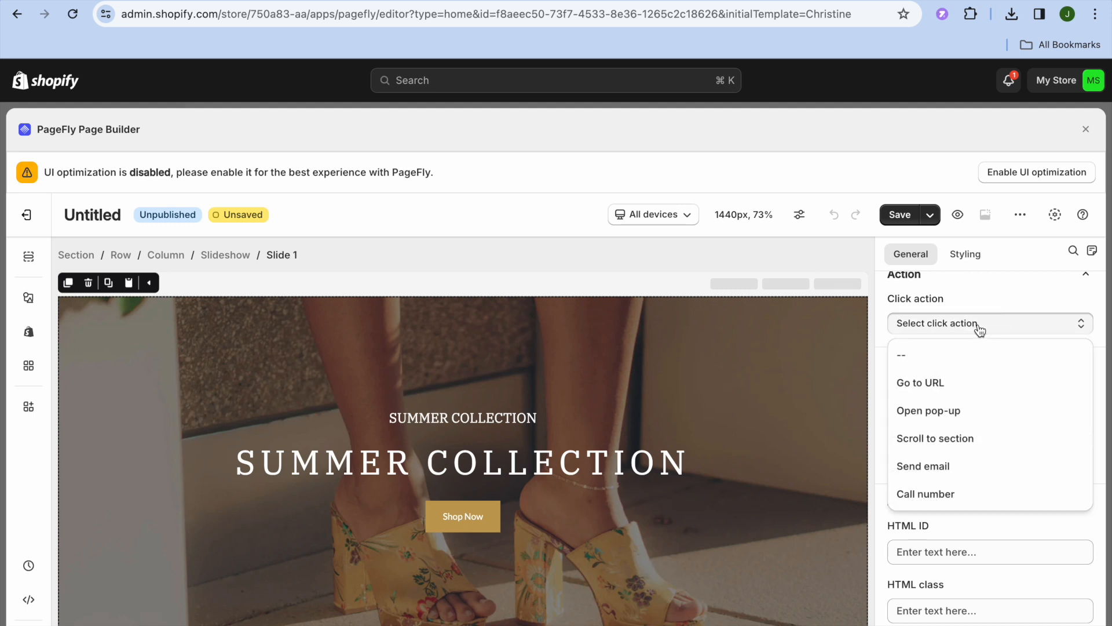
click(928, 385)
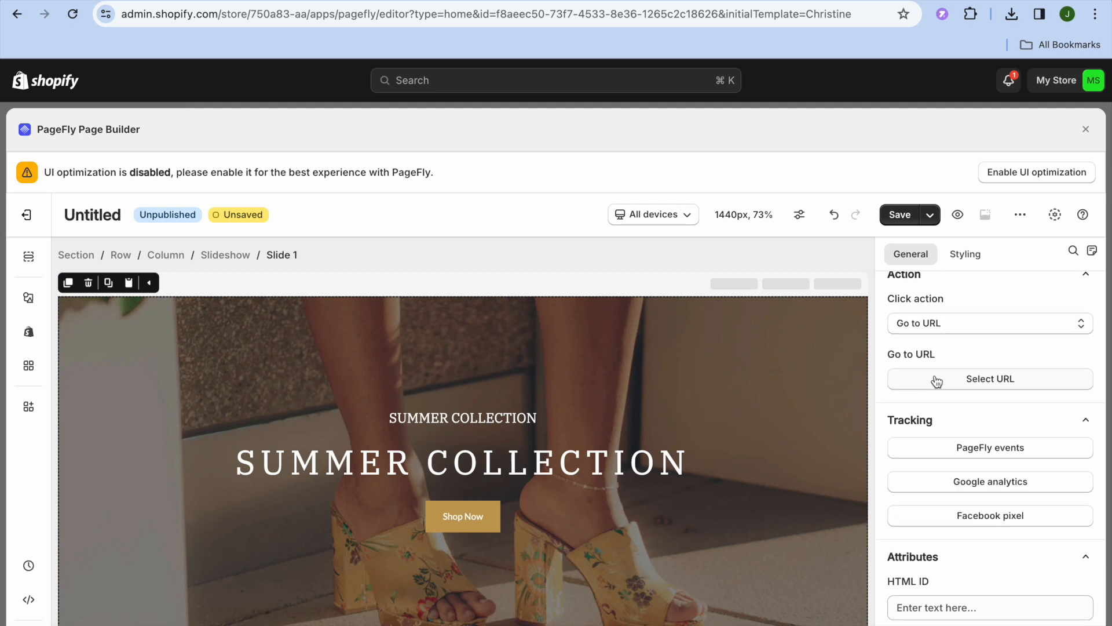
click(937, 381)
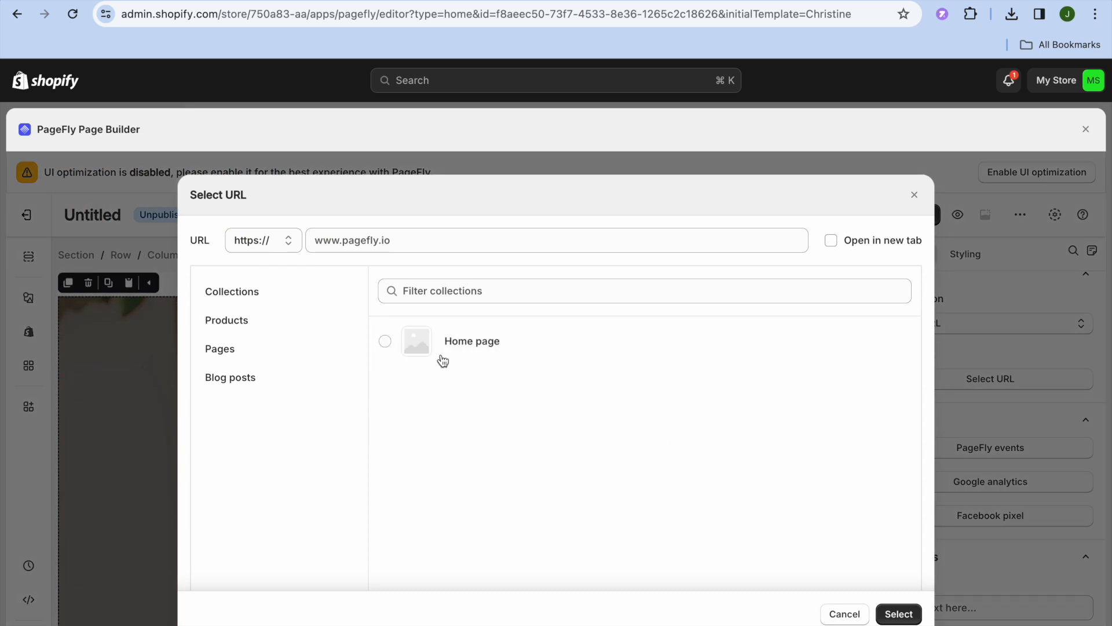
click(275, 319)
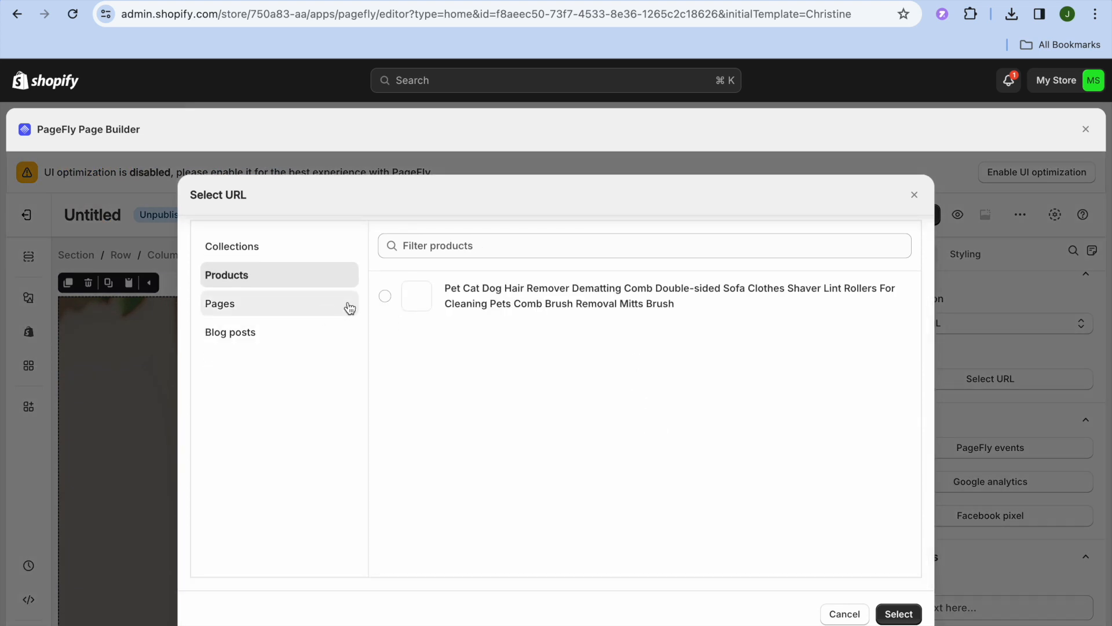
click(385, 296)
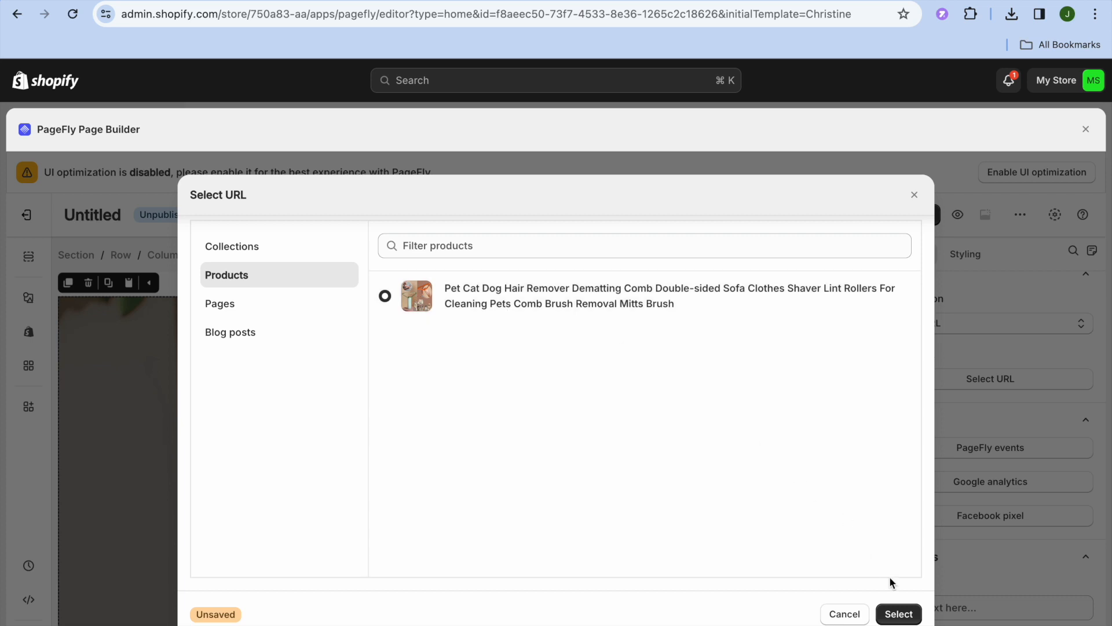
click(901, 615)
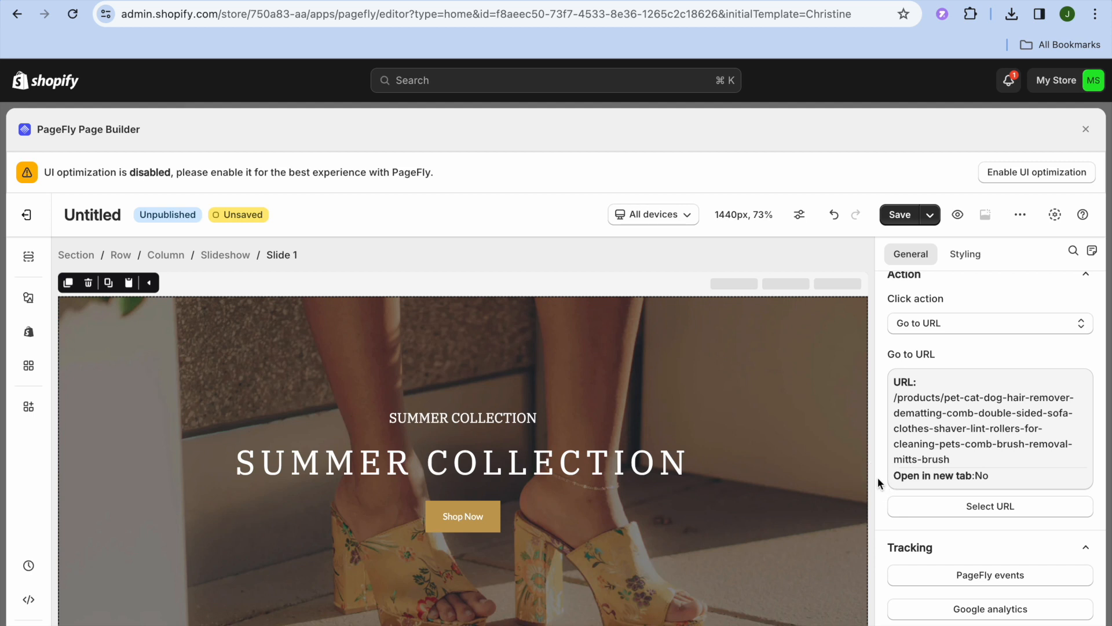
scroll(878, 477, down, 5)
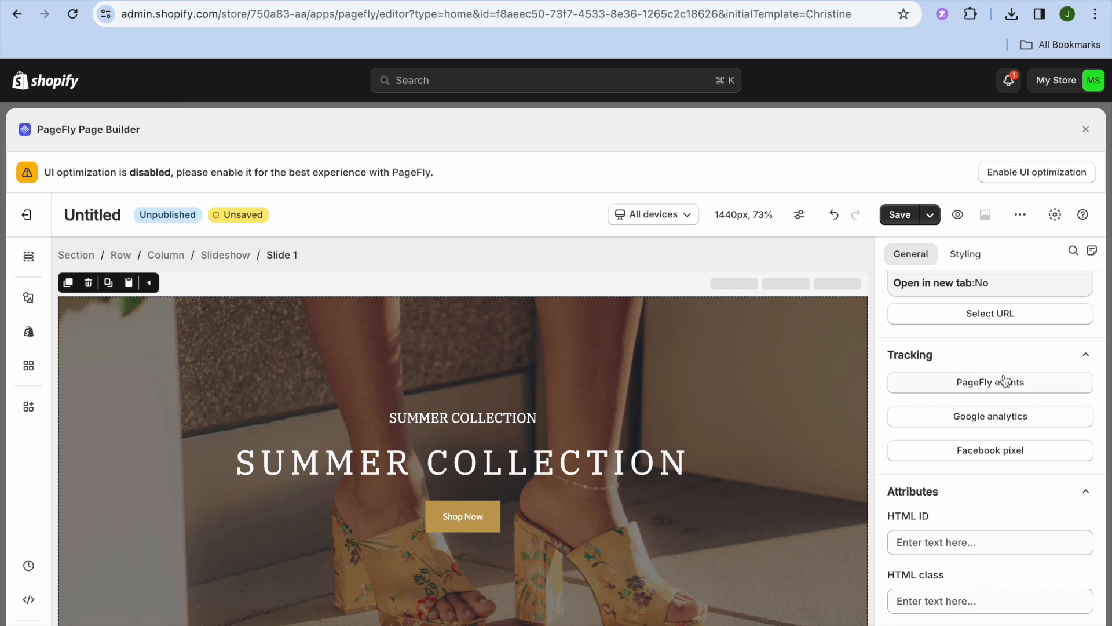
- Open the page outline and select the Sandal/Sneaker sale section following Slide 2
click(968, 255)
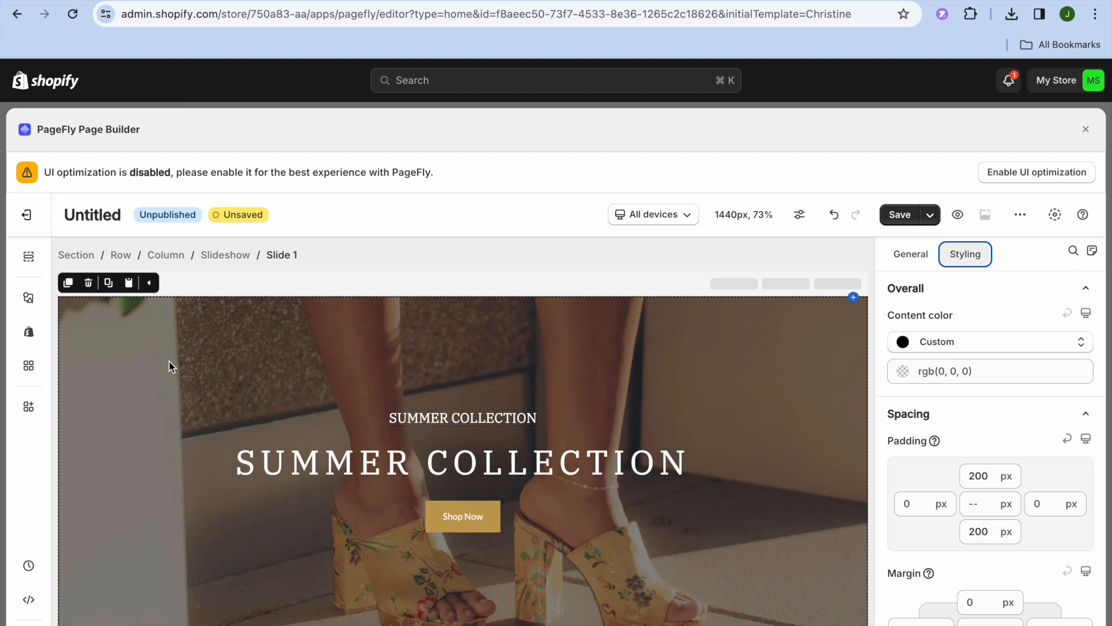
click(29, 259)
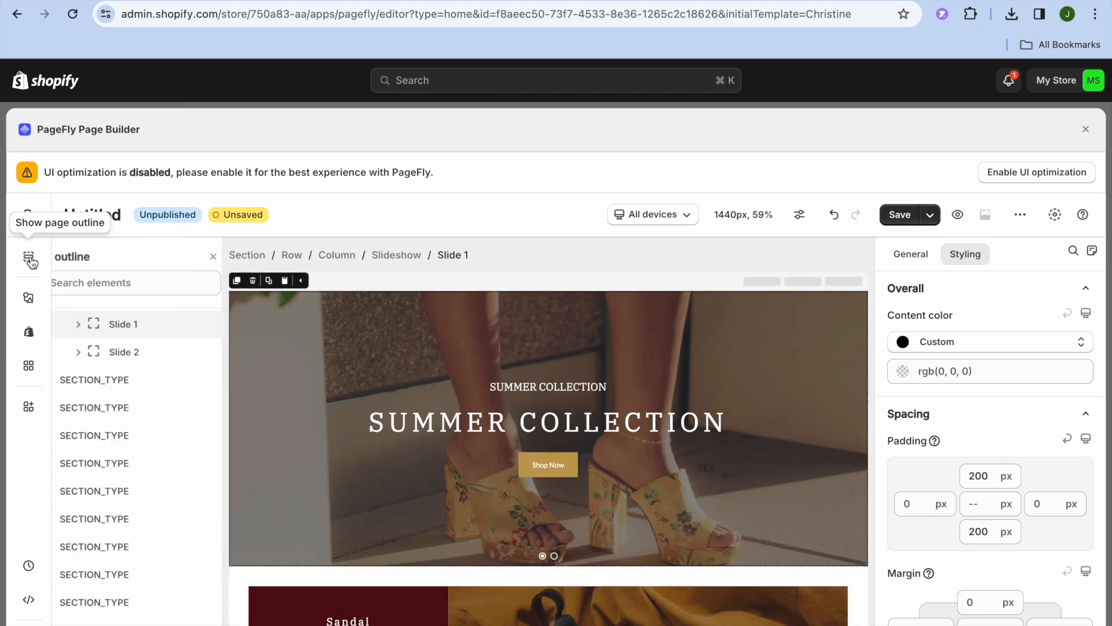
click(152, 352)
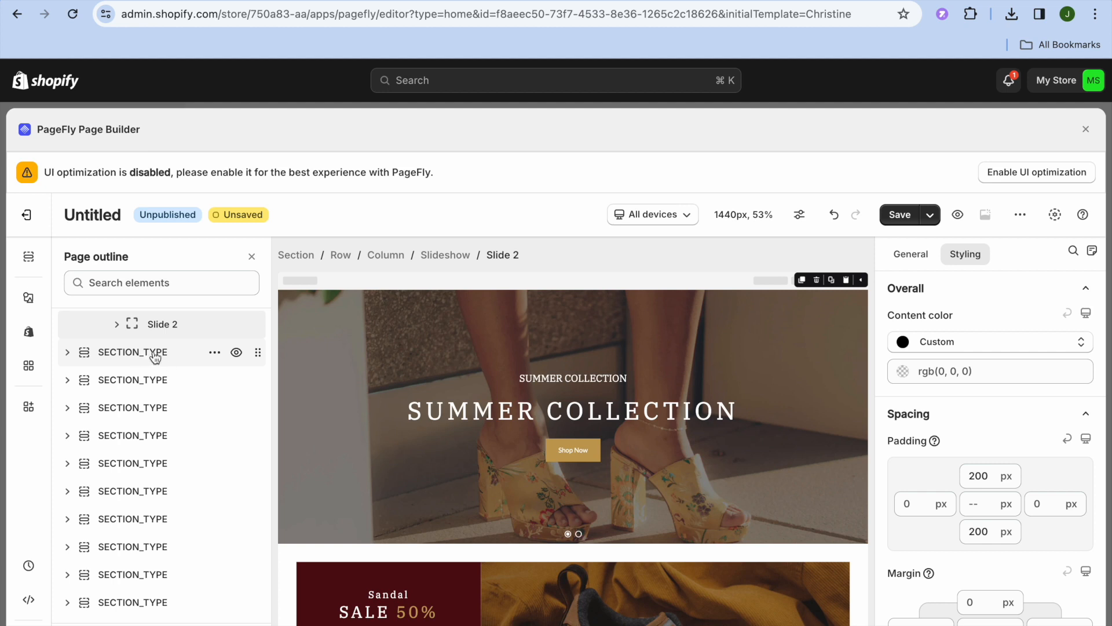
click(154, 355)
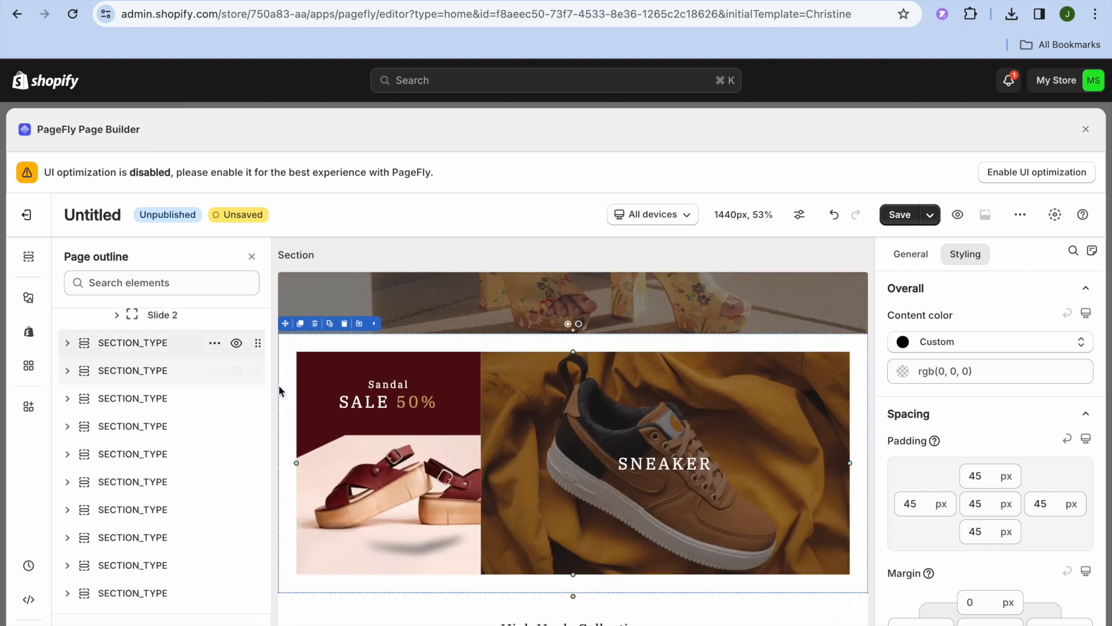
- Edit the sandal banner's heading text from SALE 50% to SALE 25%
click(420, 405)
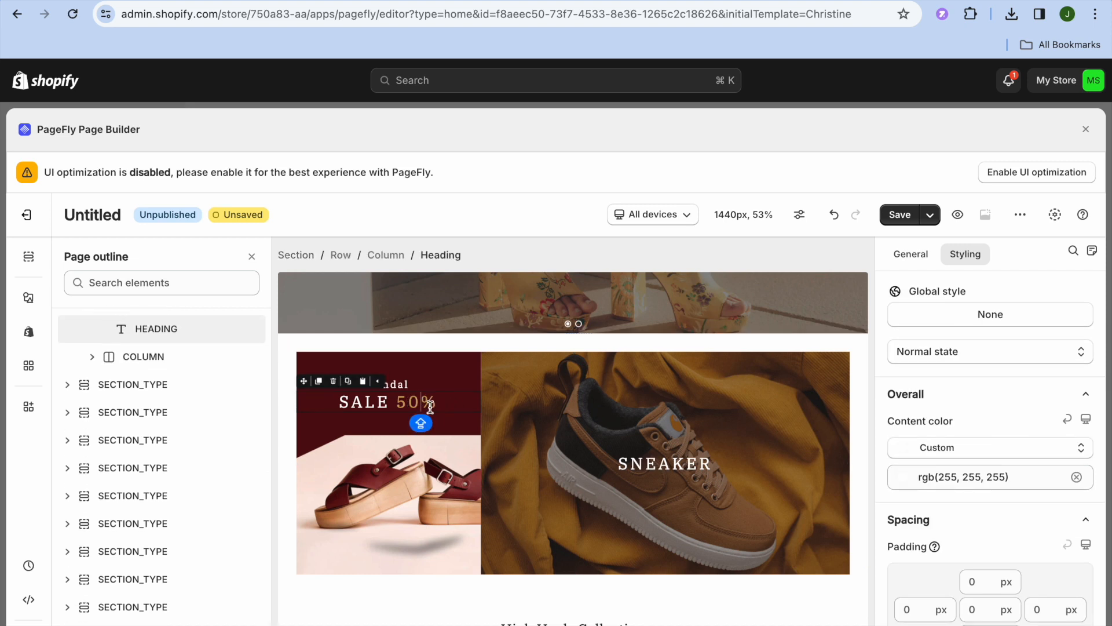
click(913, 261)
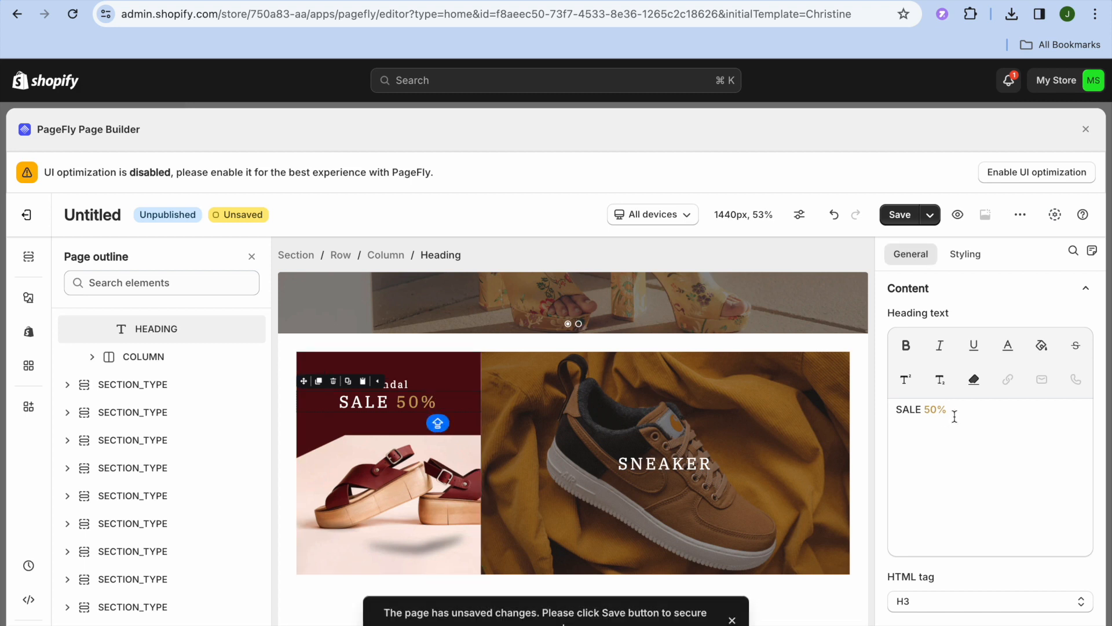
drag(938, 412, 925, 412)
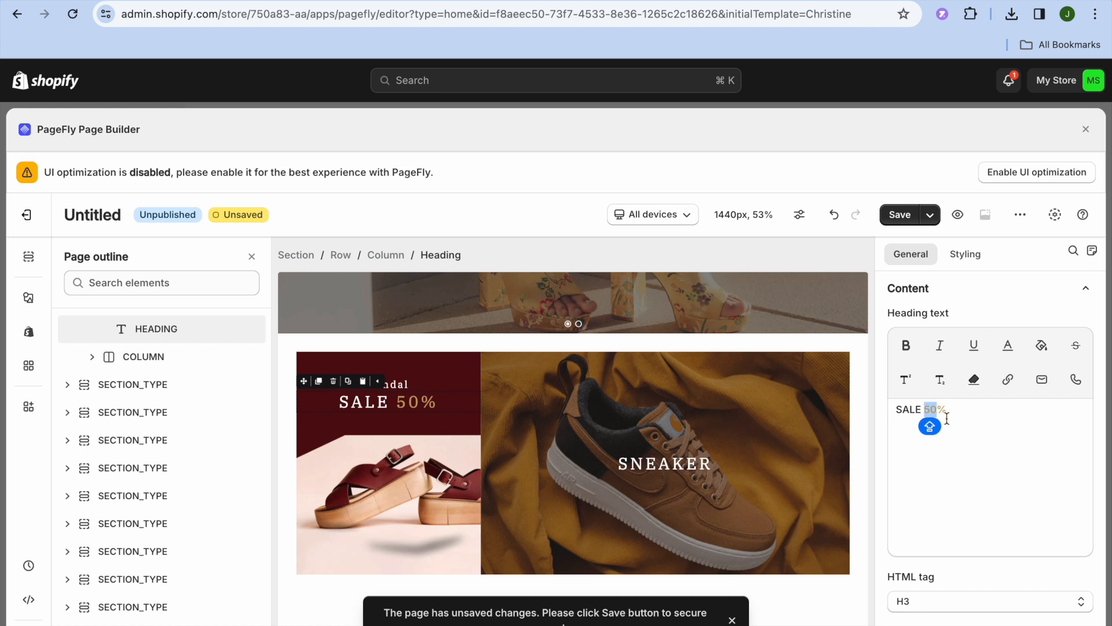
text(25)
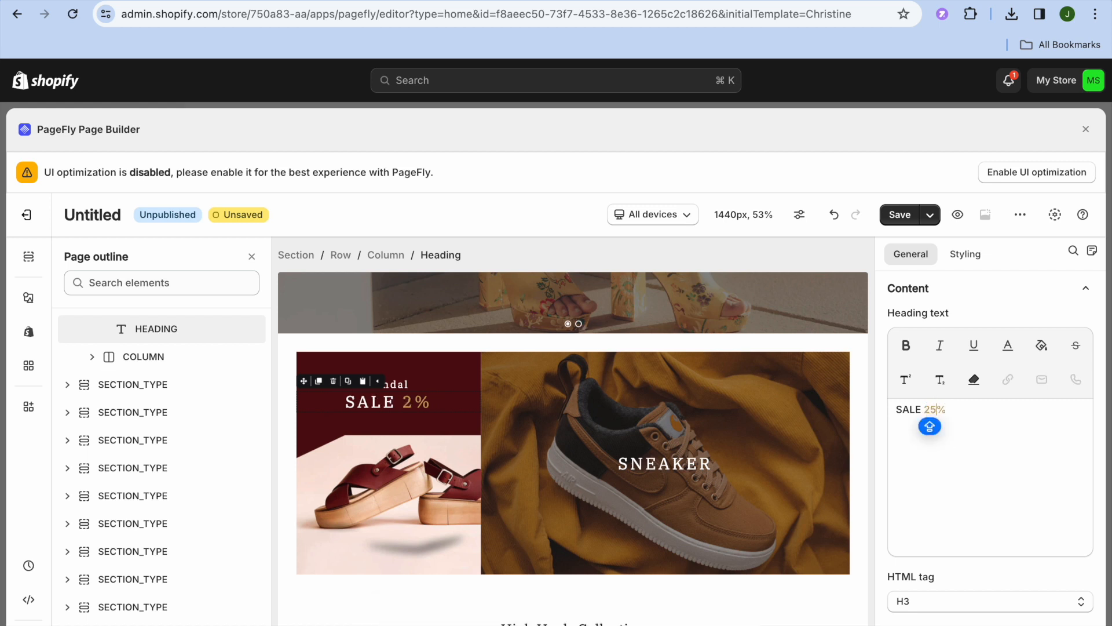
click(876, 457)
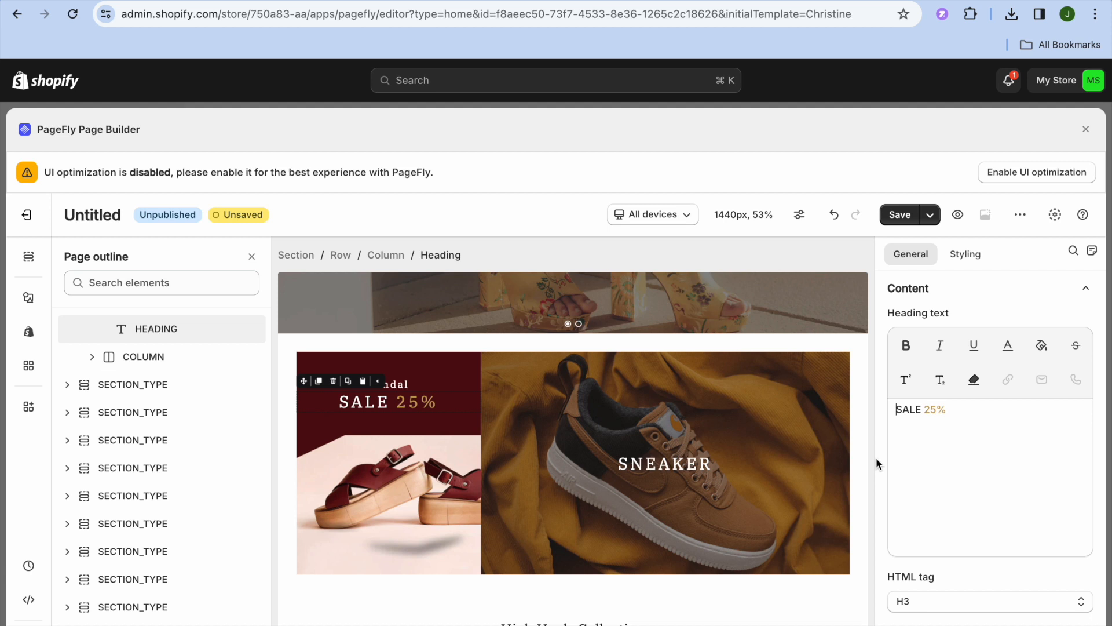
key(Down)
click(880, 451)
key(Down)
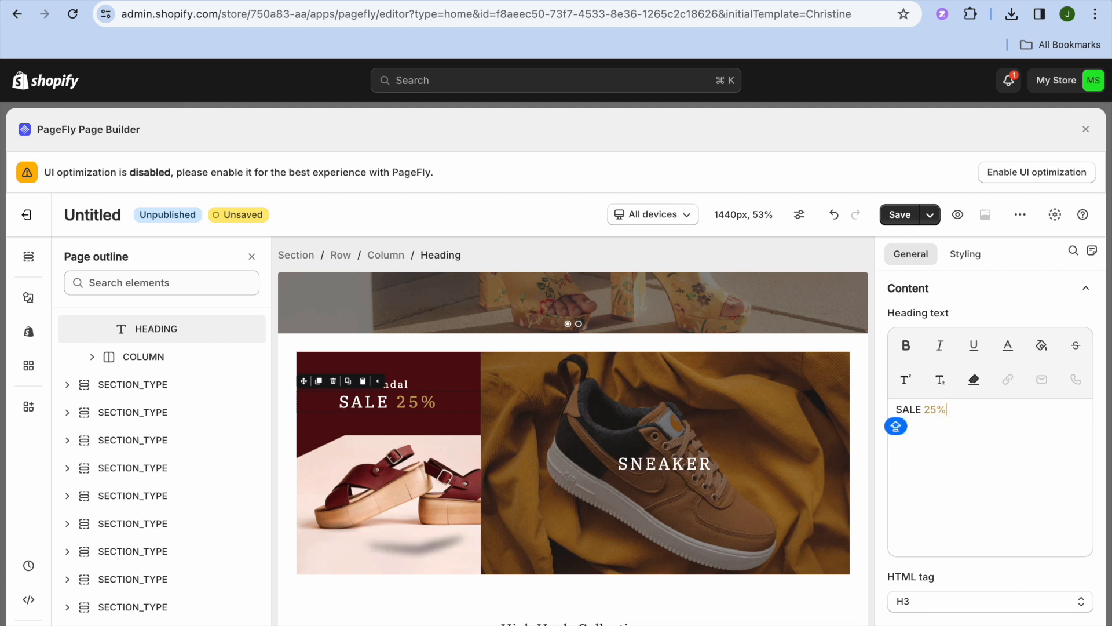
click(1027, 300)
click(1028, 300)
click(1029, 299)
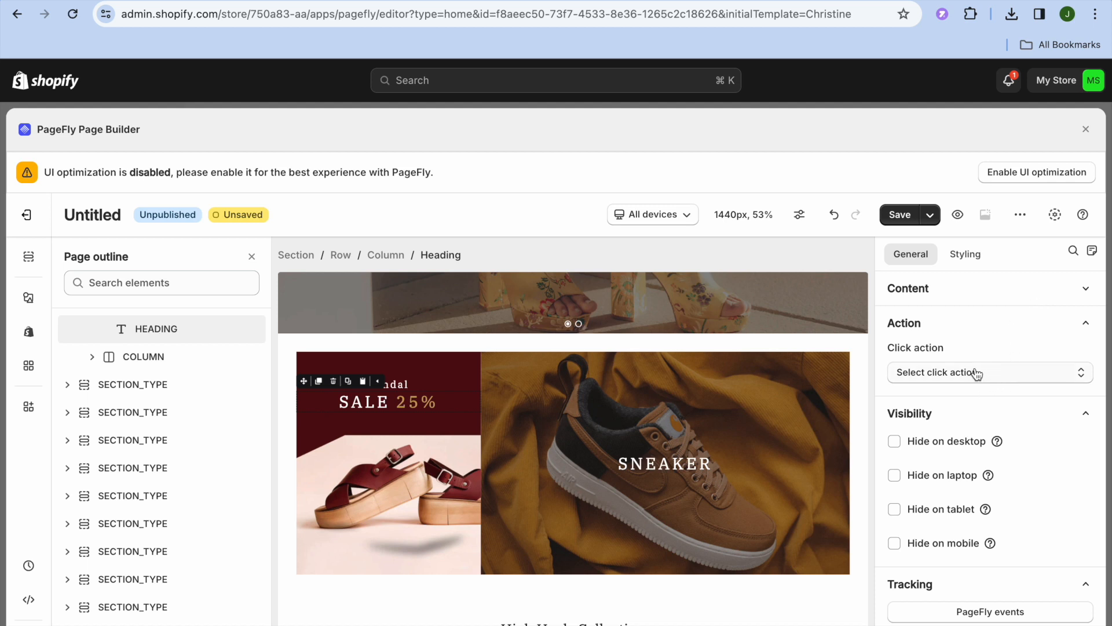
click(592, 408)
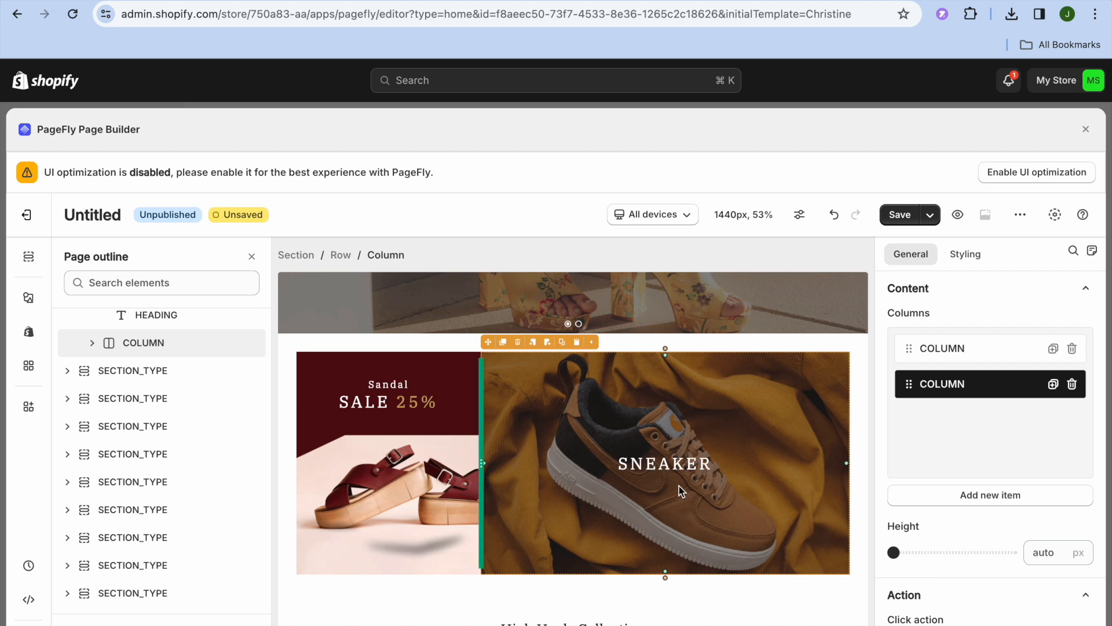
- Open the section template gallery from the + below the slideshow
click(679, 468)
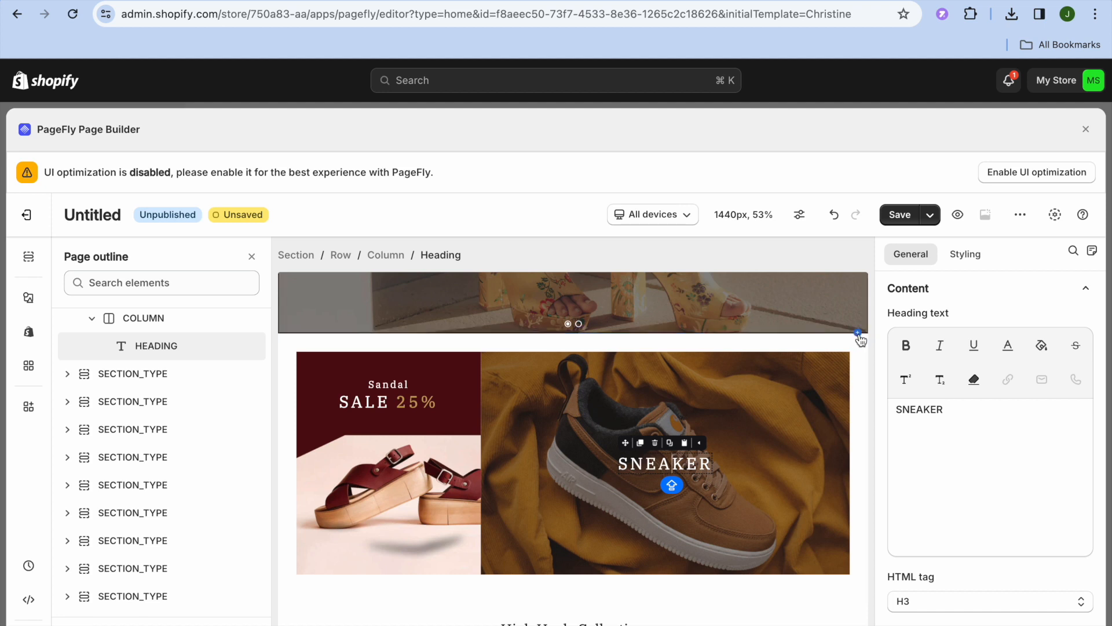
mouse_move(859, 337)
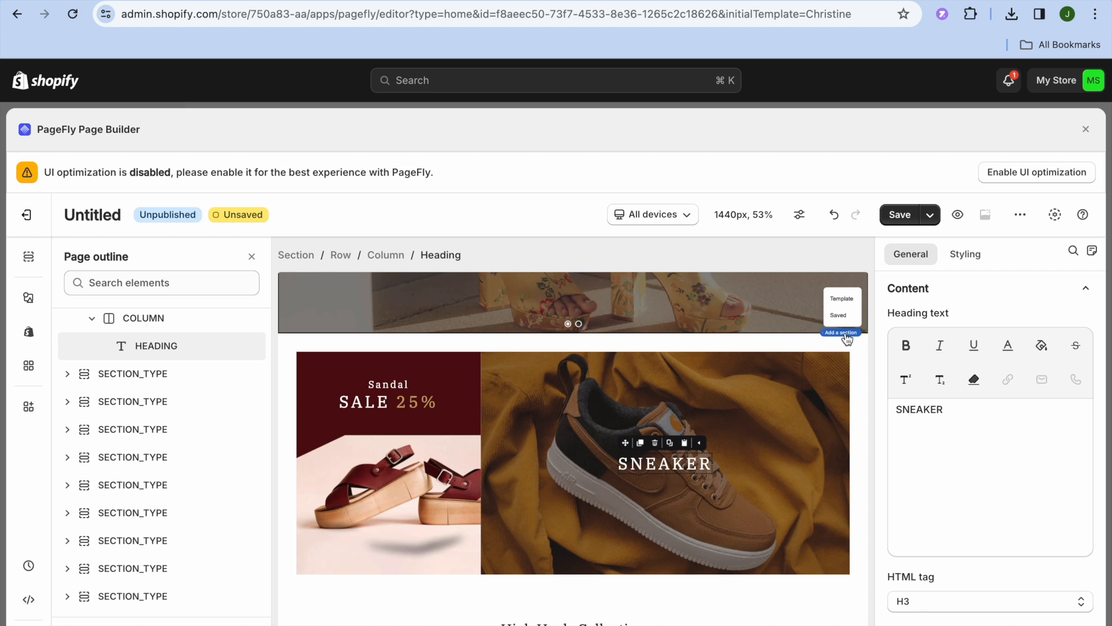
click(843, 298)
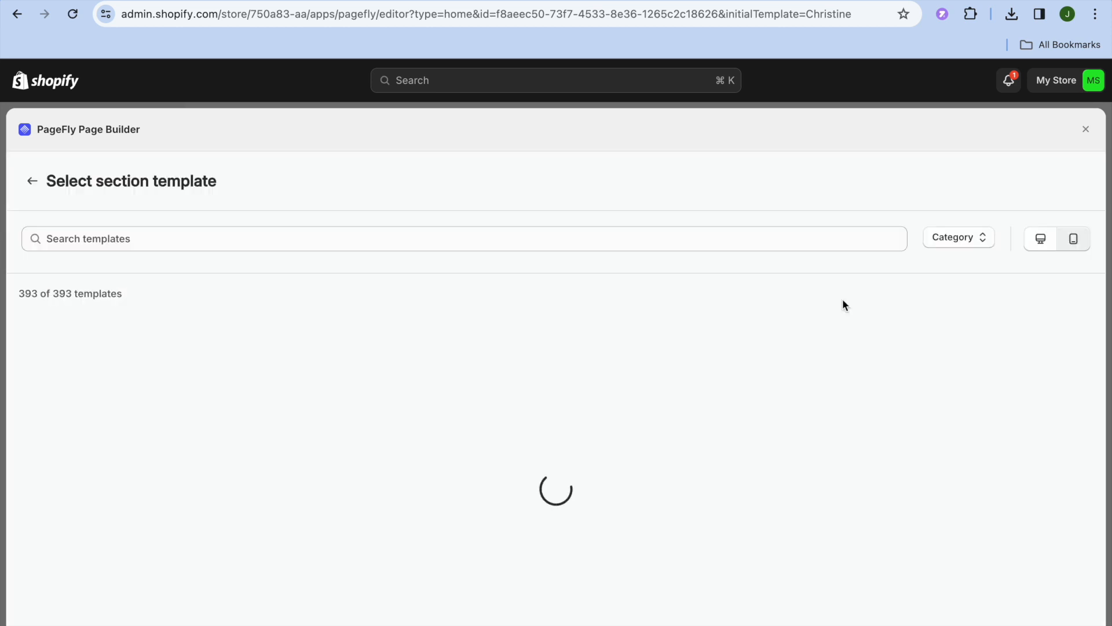
mouse_move(658, 317)
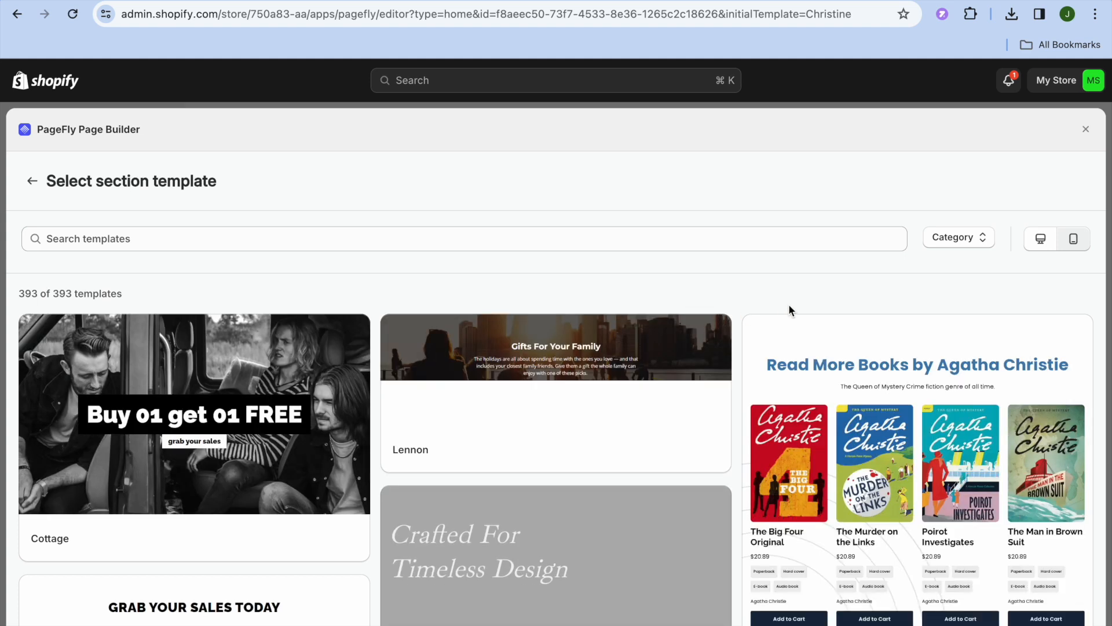
mouse_move(645, 394)
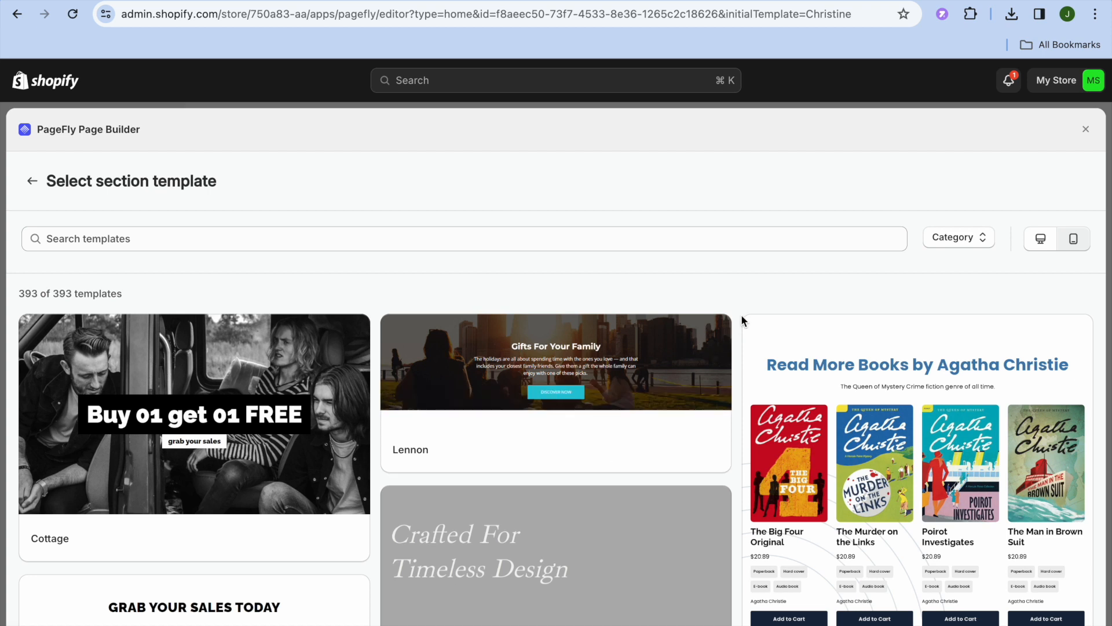
scroll(743, 313, down, 1)
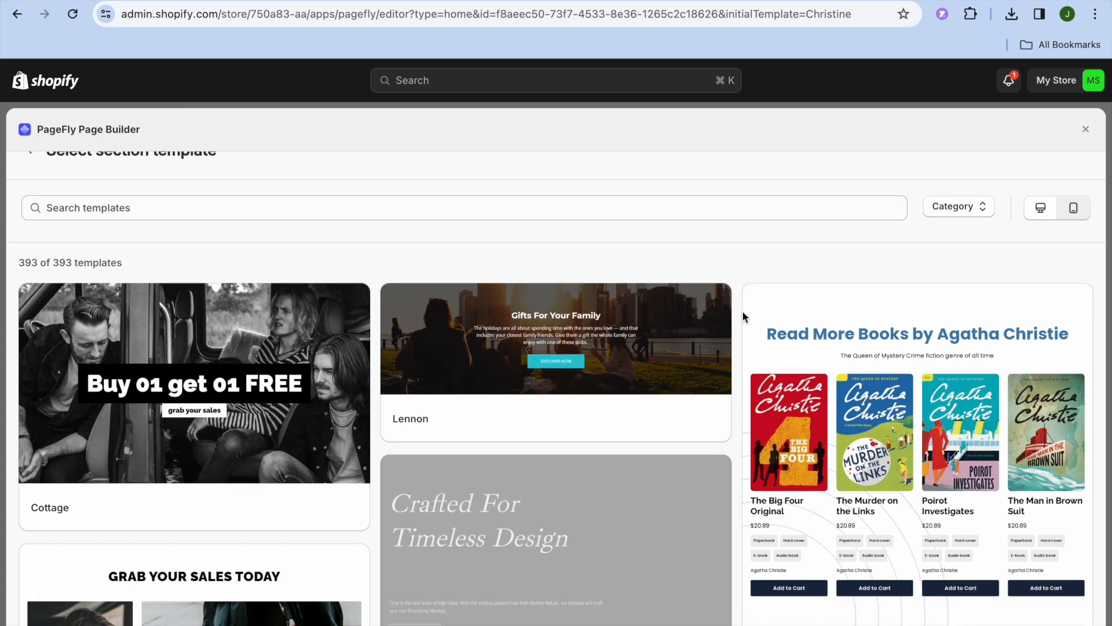
scroll(744, 316, up, 1)
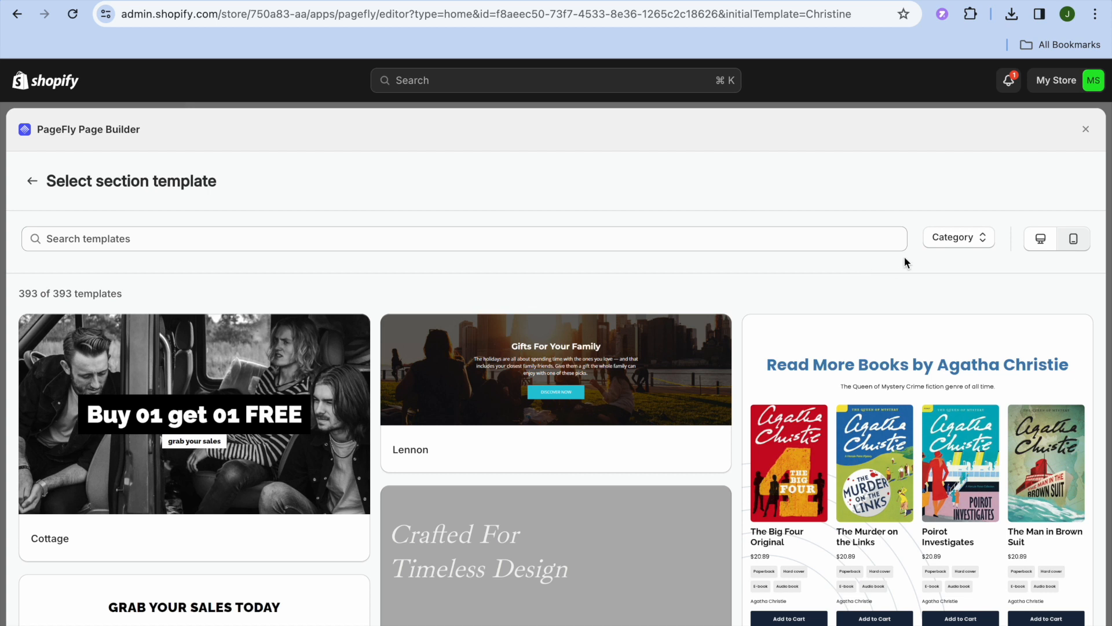
- Filter section templates to TRUST_BADGE and insert the Pine section below the slideshow
click(945, 241)
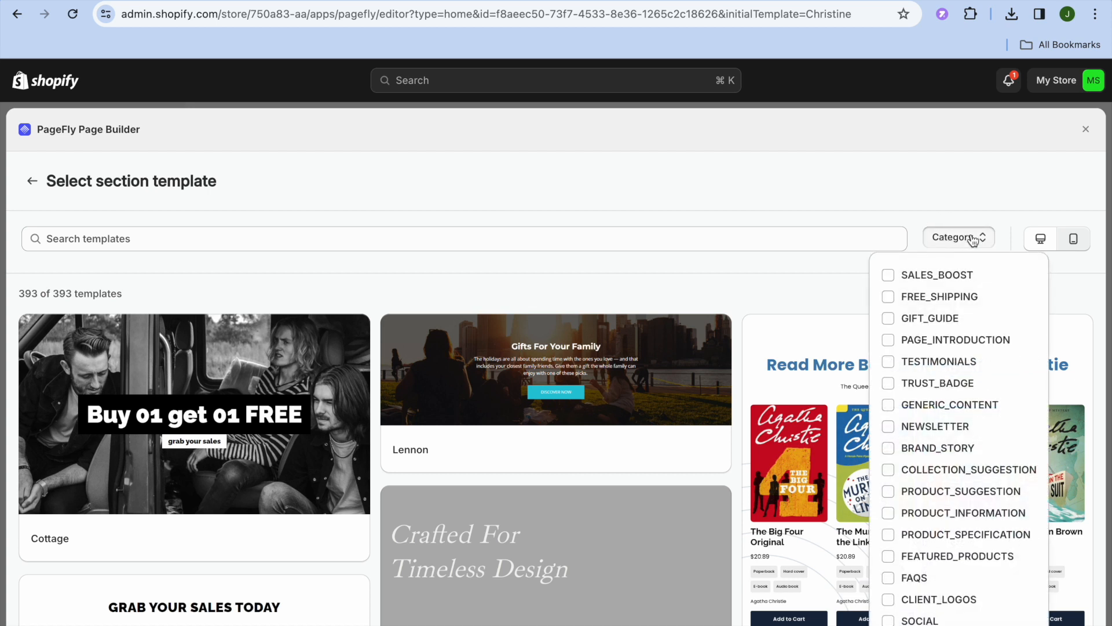
click(889, 385)
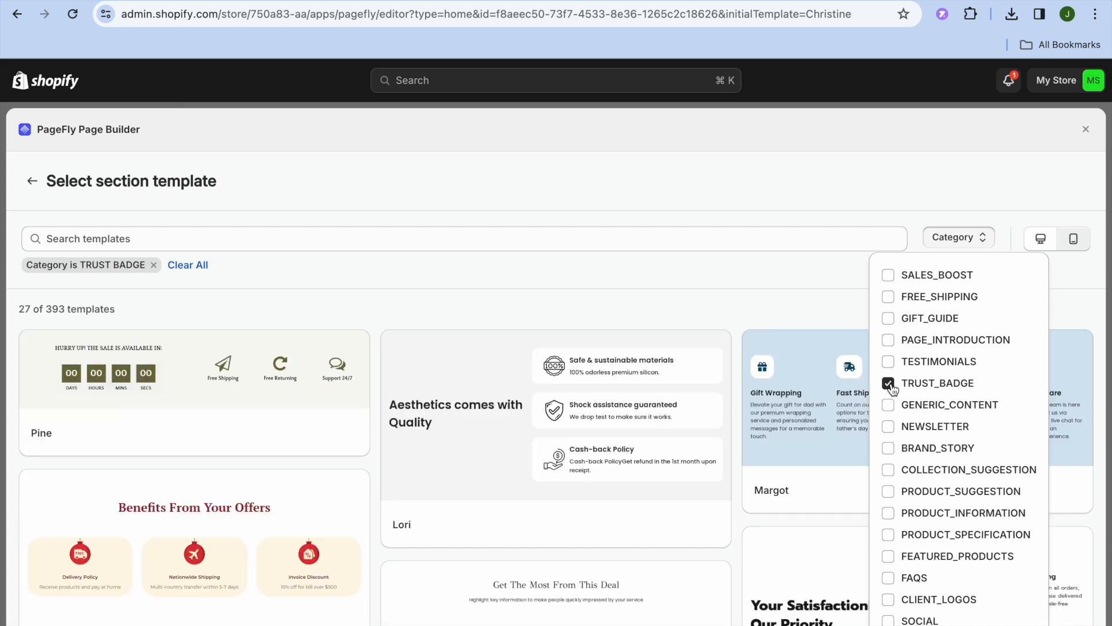
click(729, 318)
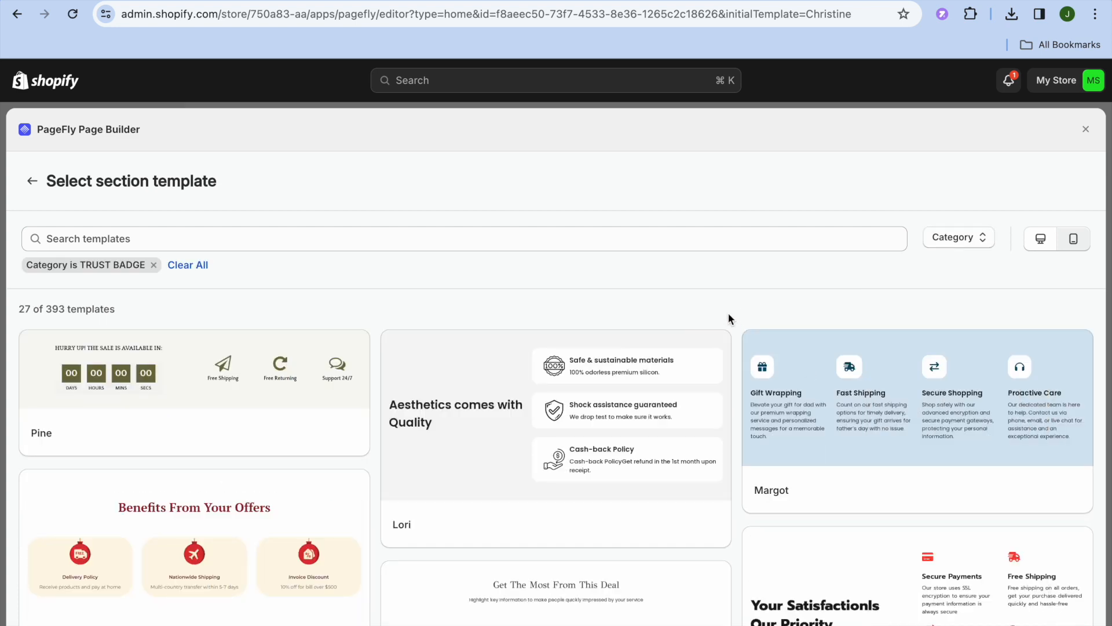
scroll(728, 313, down, 2)
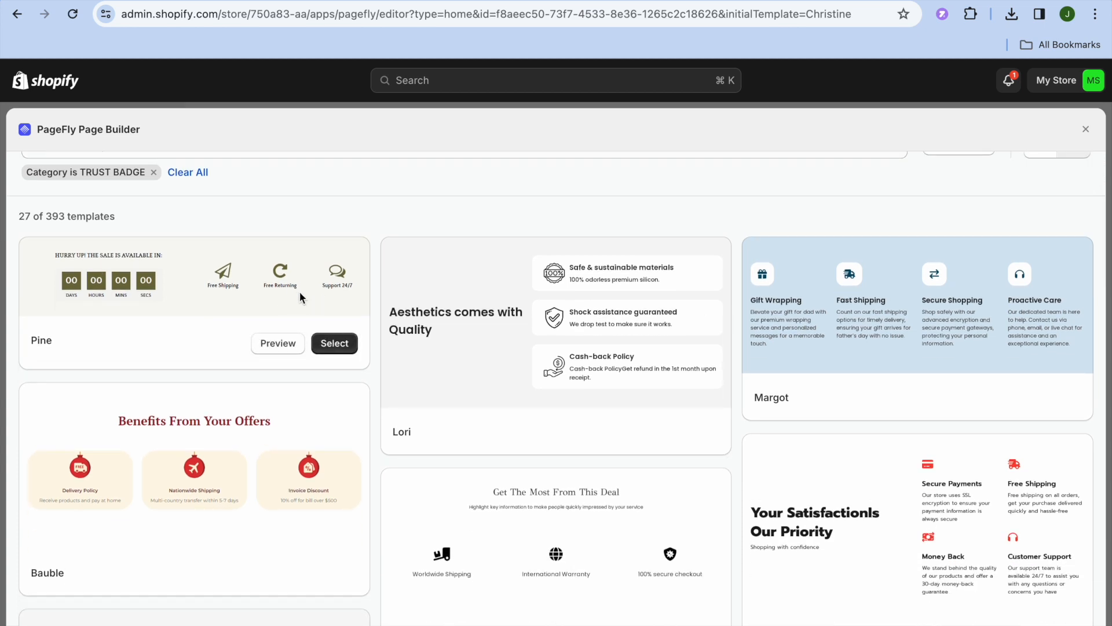
click(340, 343)
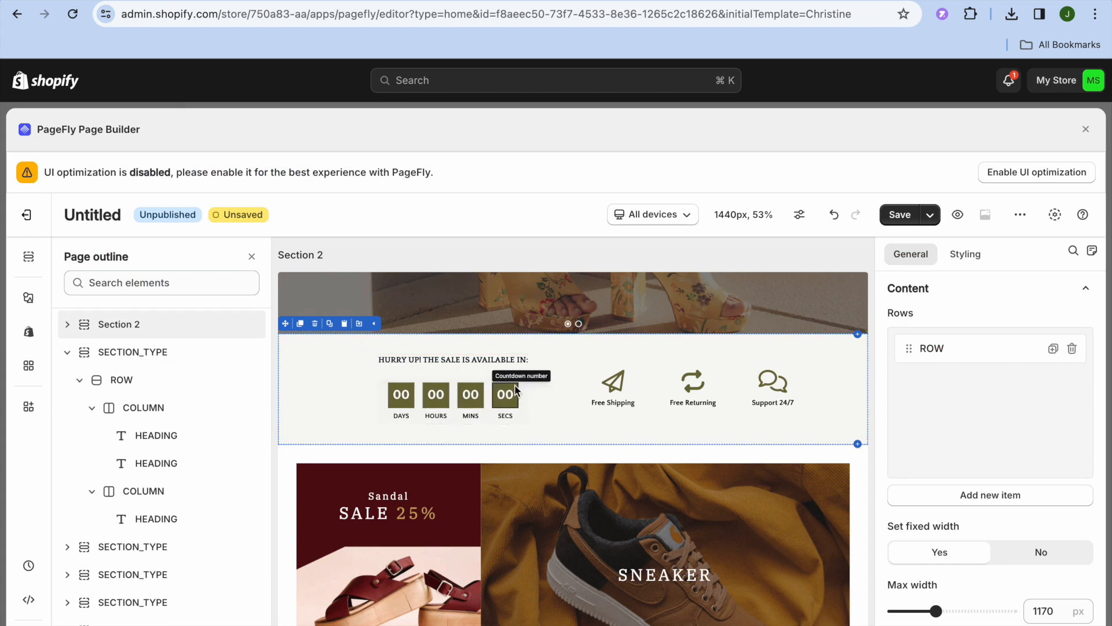
- Select the whole countdown element and pick a new end date in its end time picker
click(410, 396)
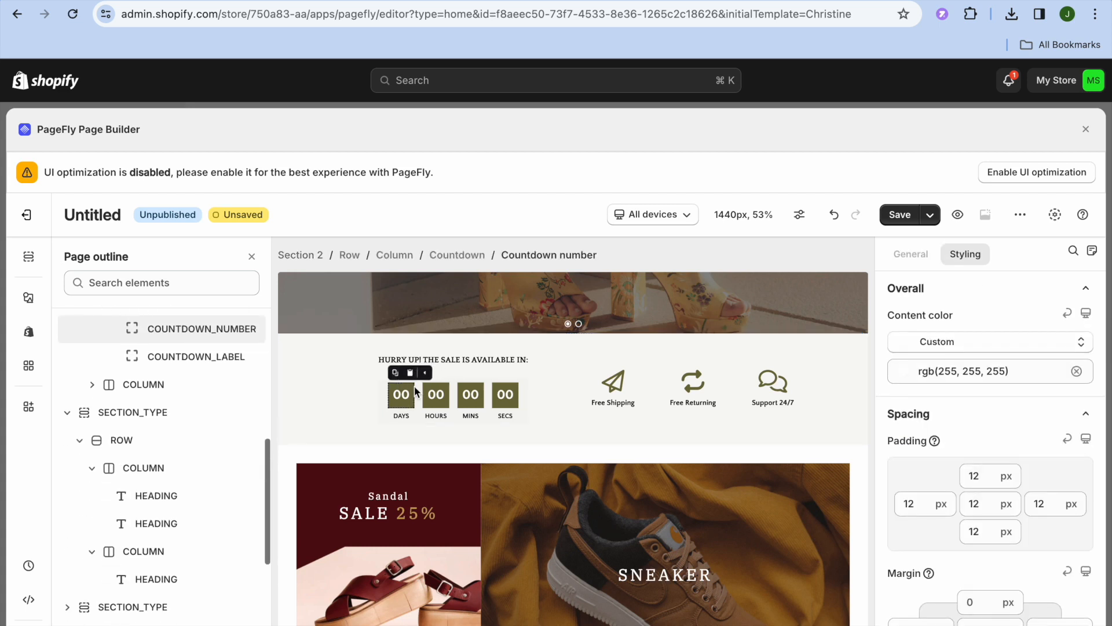
click(489, 401)
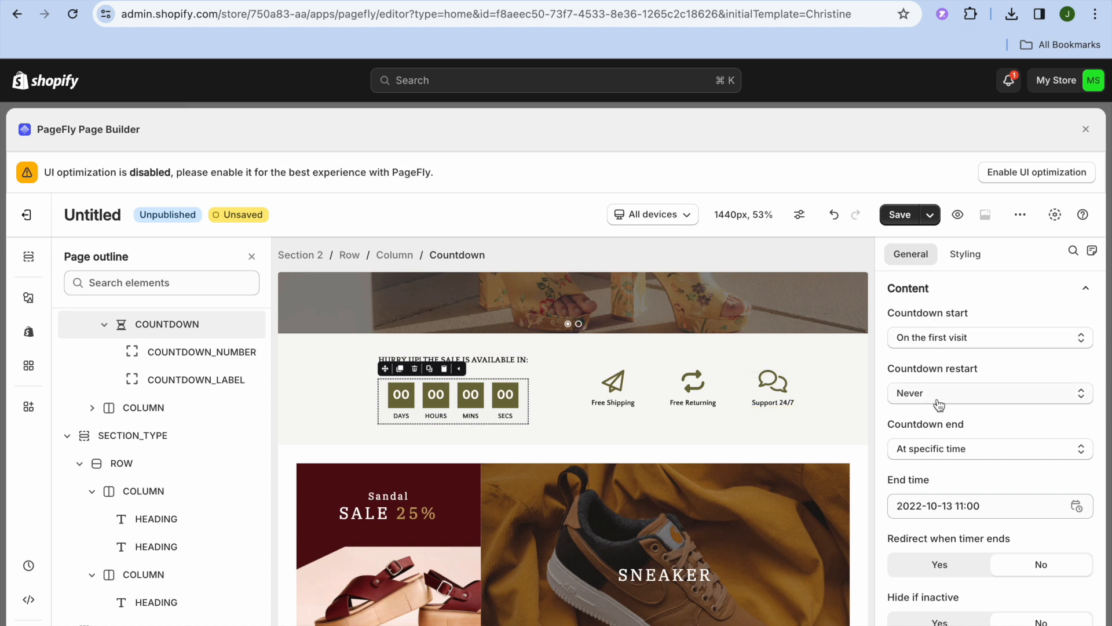
click(924, 507)
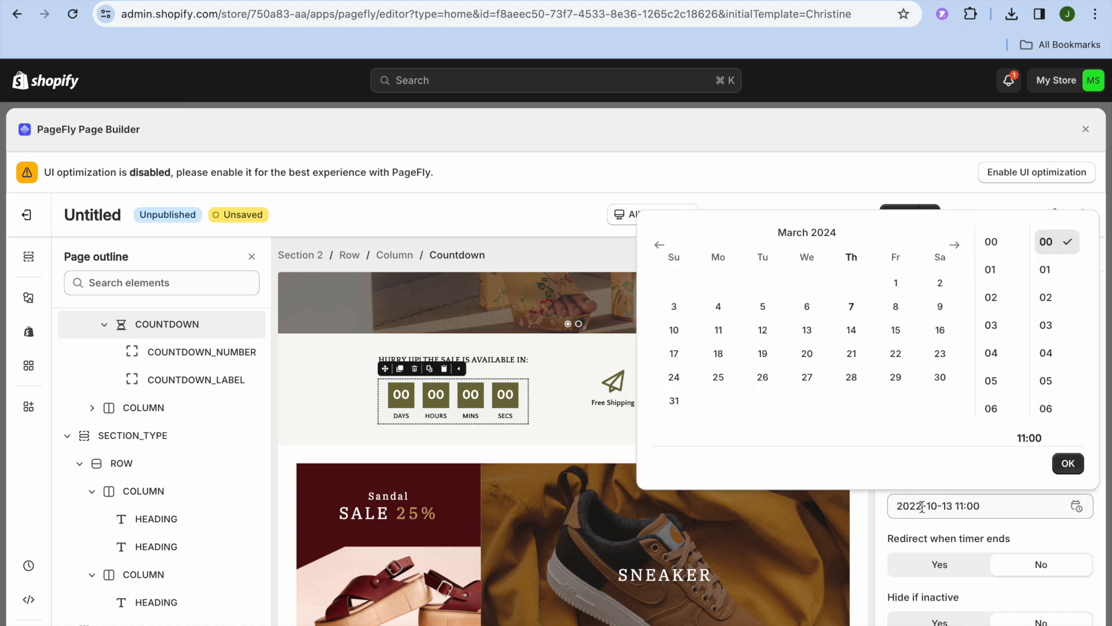
click(851, 378)
click(876, 516)
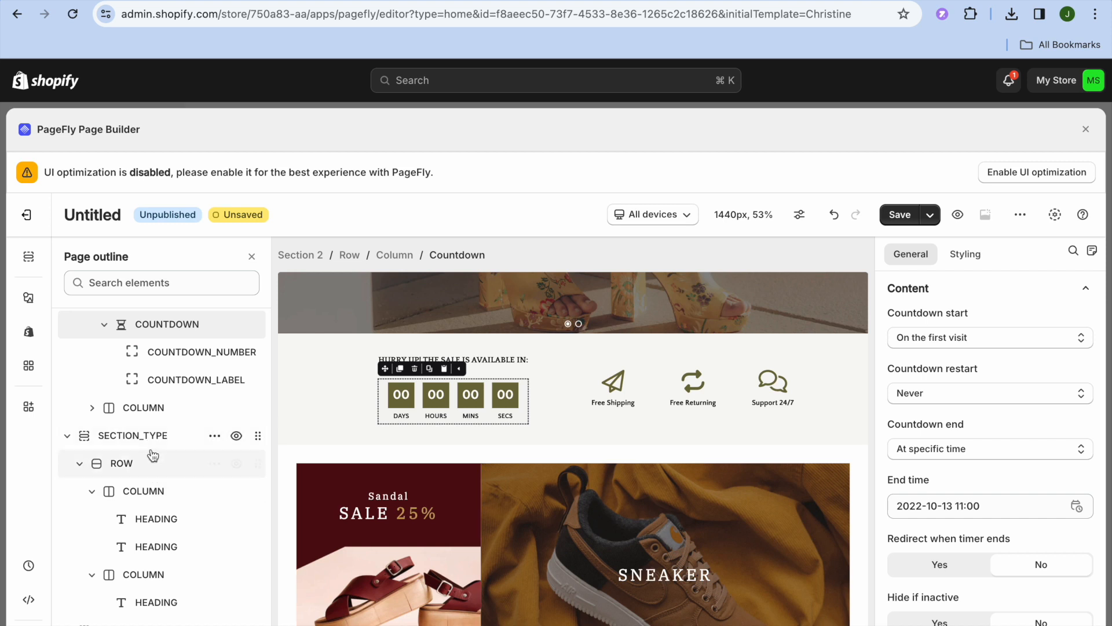
- In the Shopify elements library, find Product add to cart and try its first layout
click(29, 335)
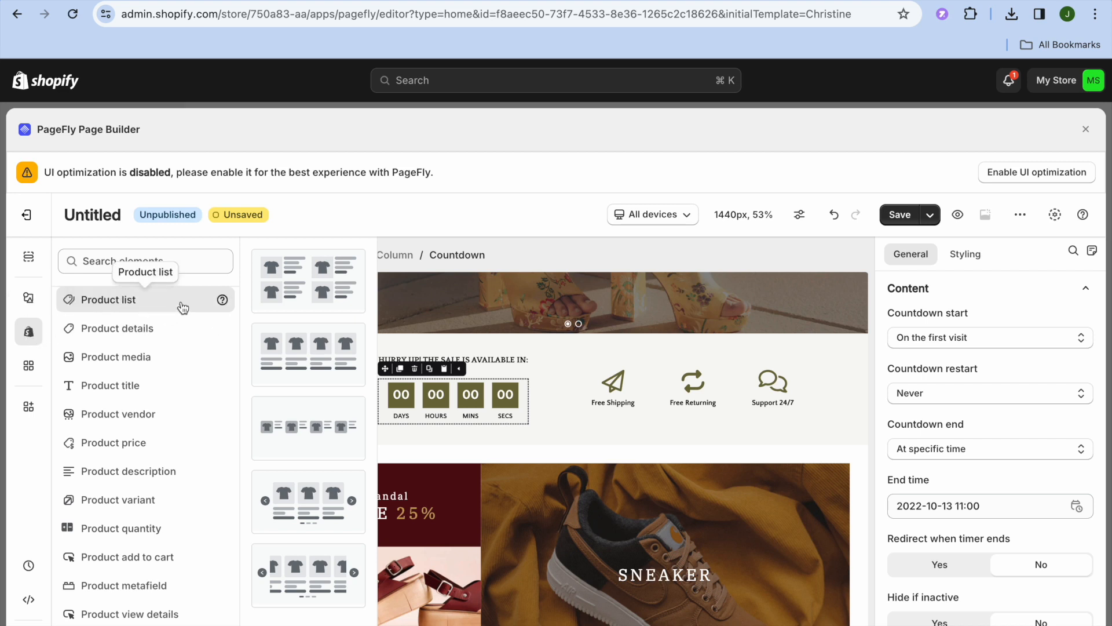
scroll(148, 336, down, 1)
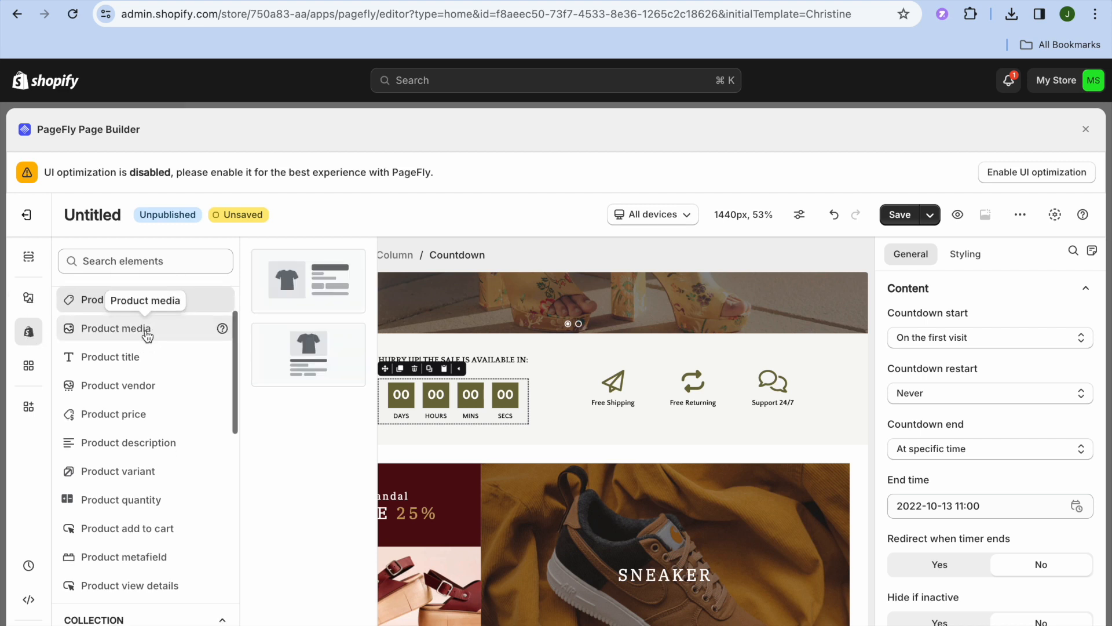
scroll(153, 334, down, 1)
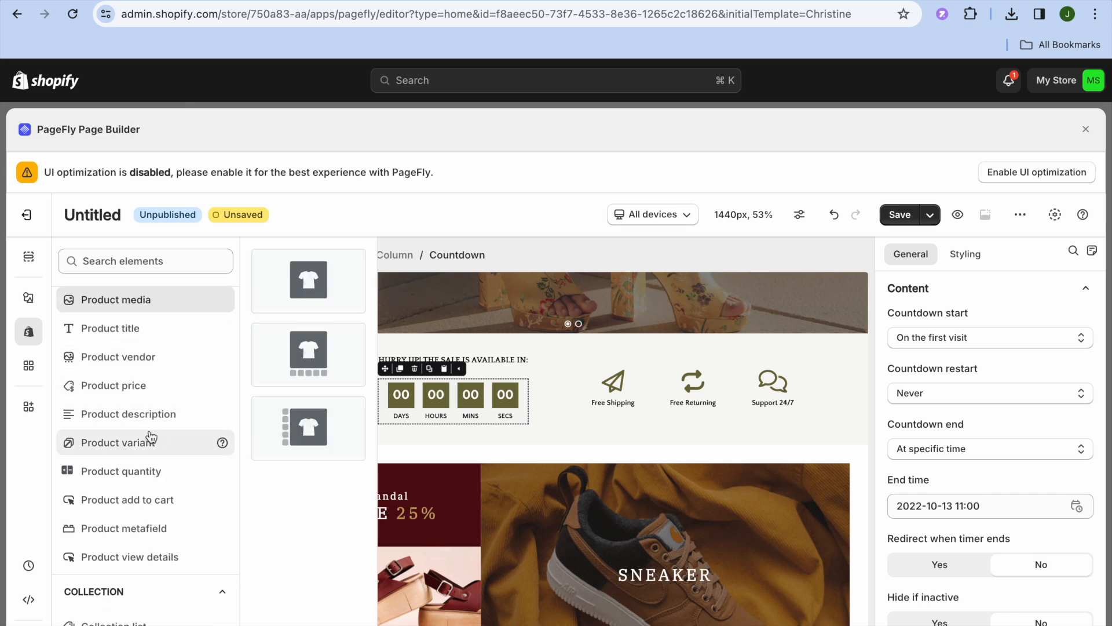
click(152, 508)
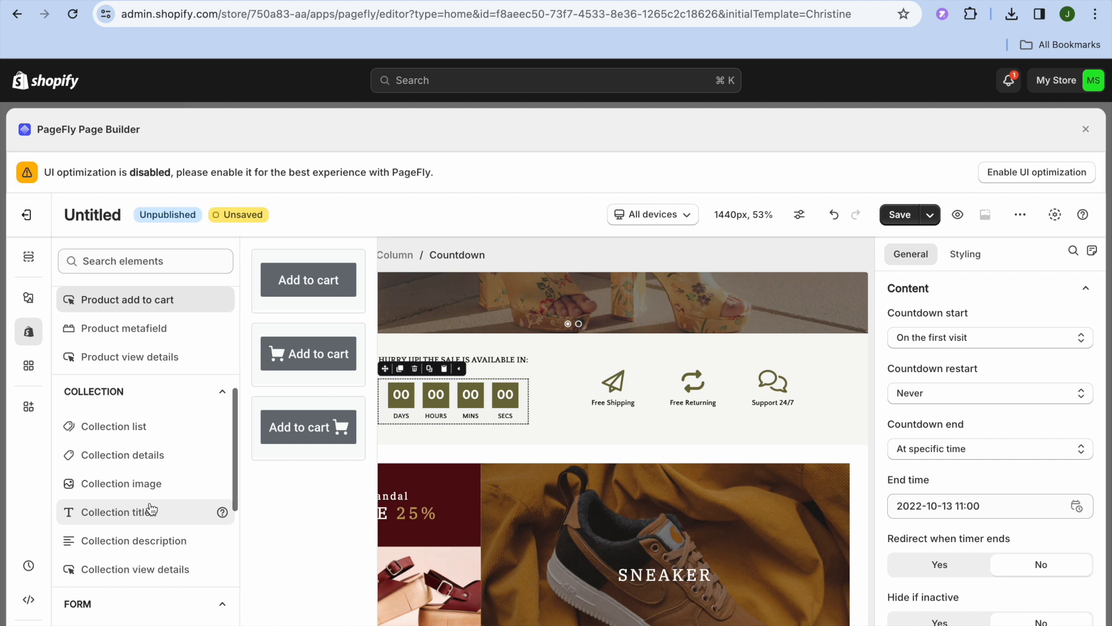
click(309, 285)
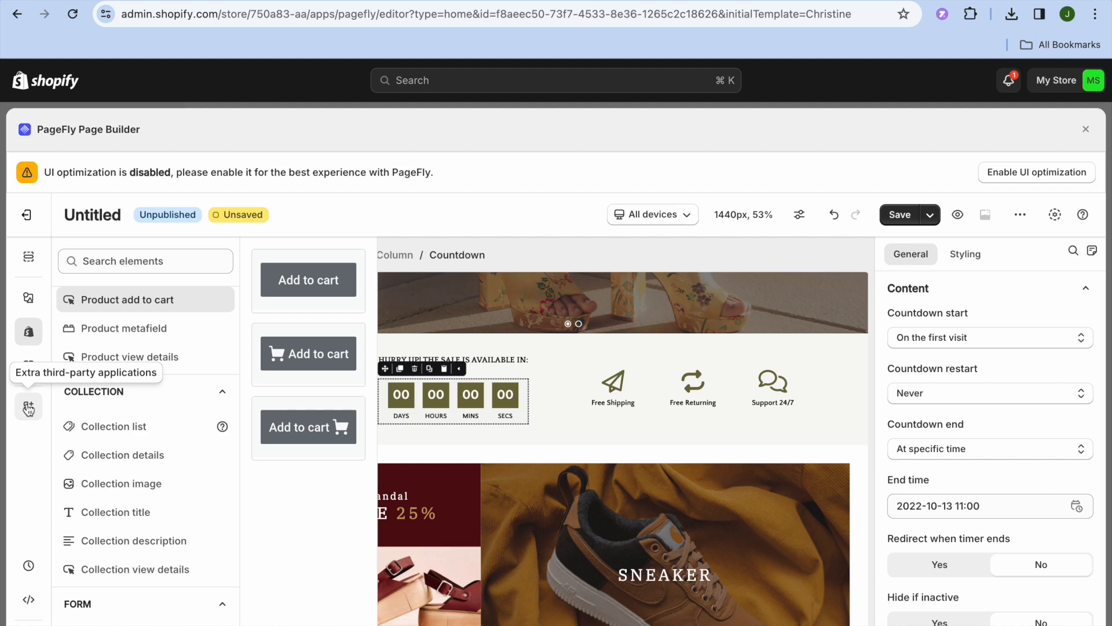
- Filter third-party integrations to Pop-up & notifications, close the list, then open Custom code
click(30, 409)
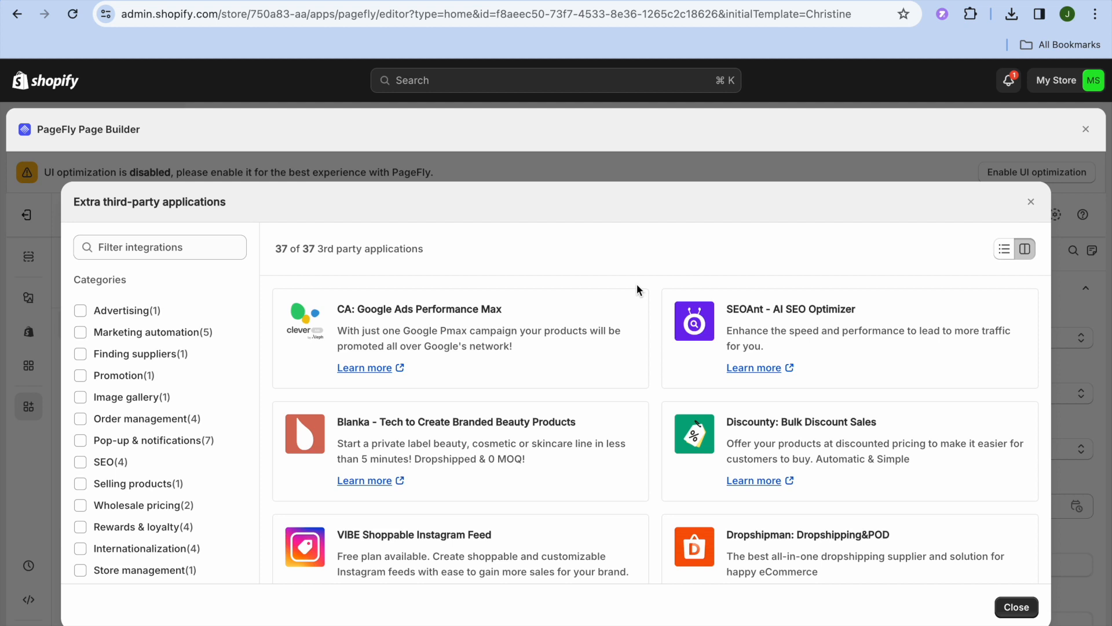
click(81, 441)
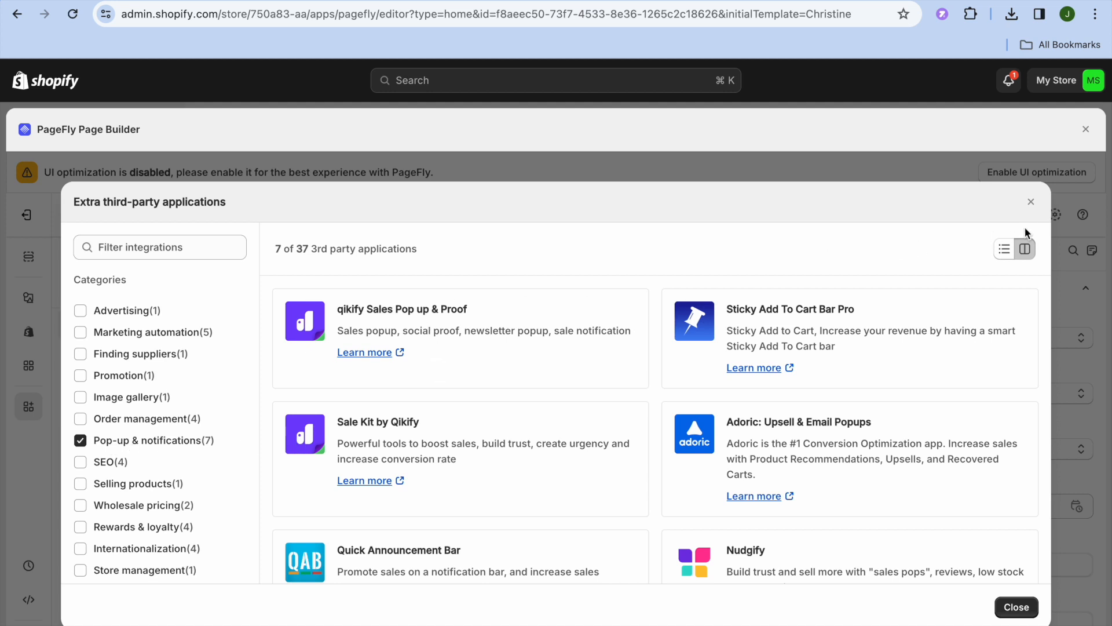
click(1032, 202)
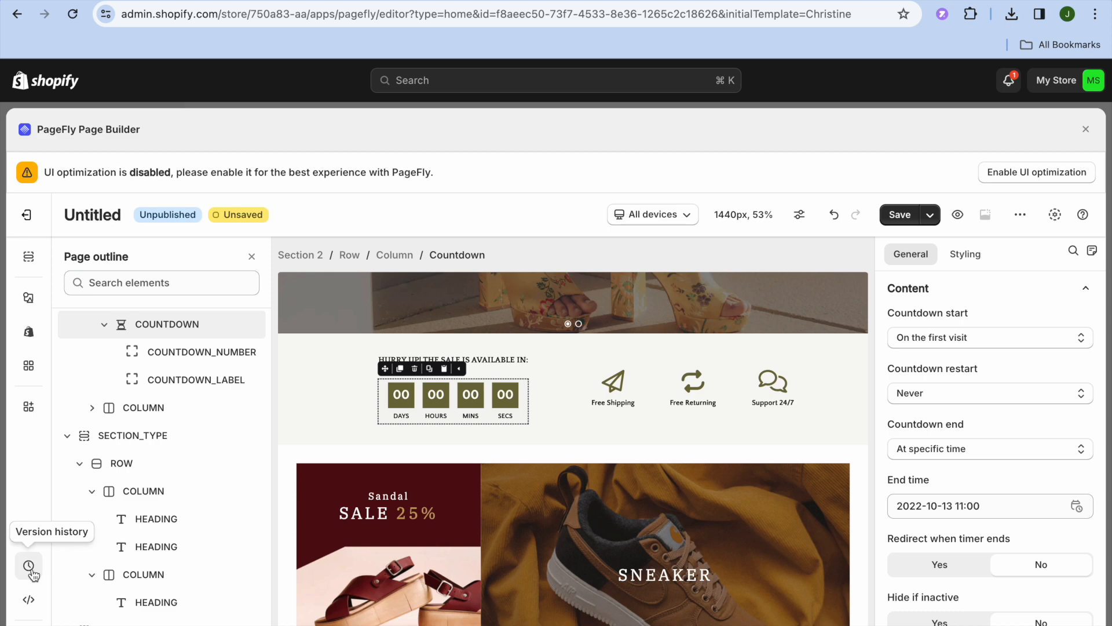
click(29, 601)
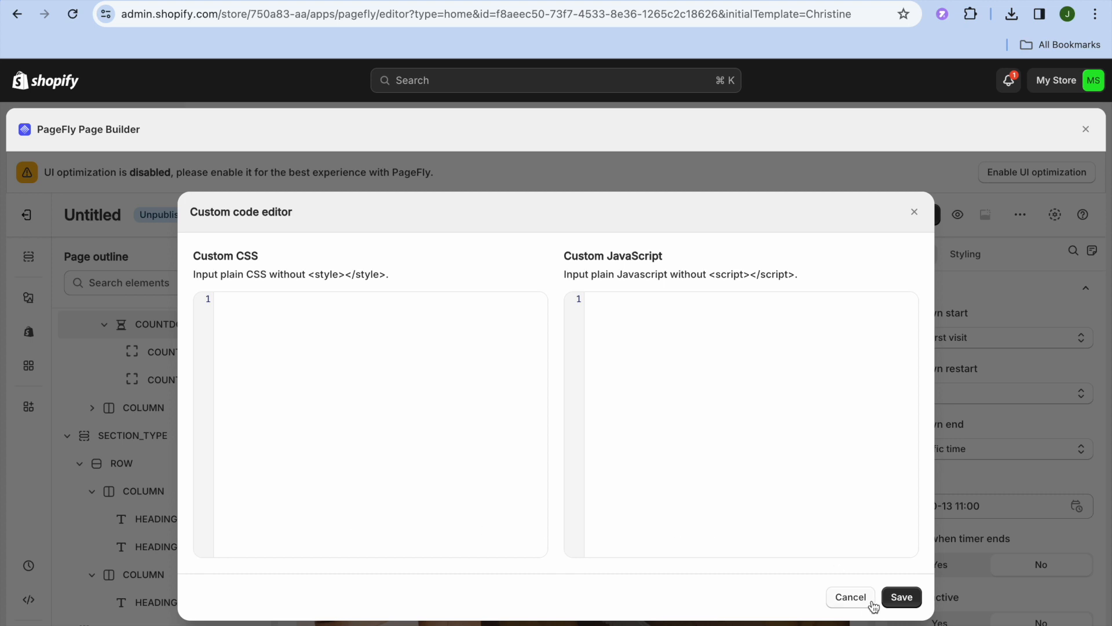
click(851, 597)
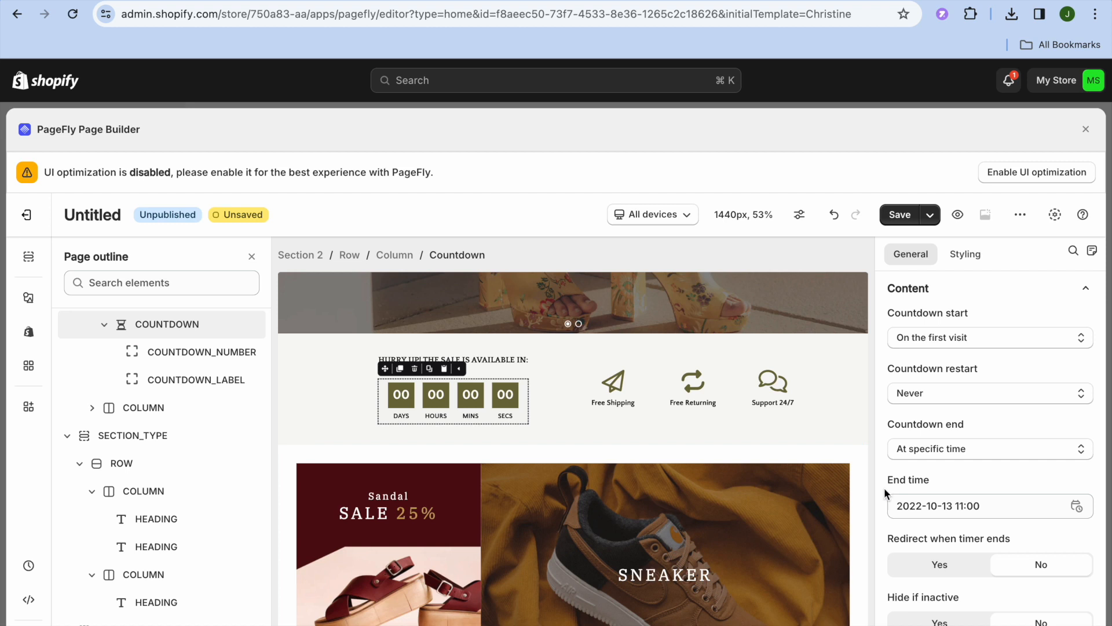
click(958, 215)
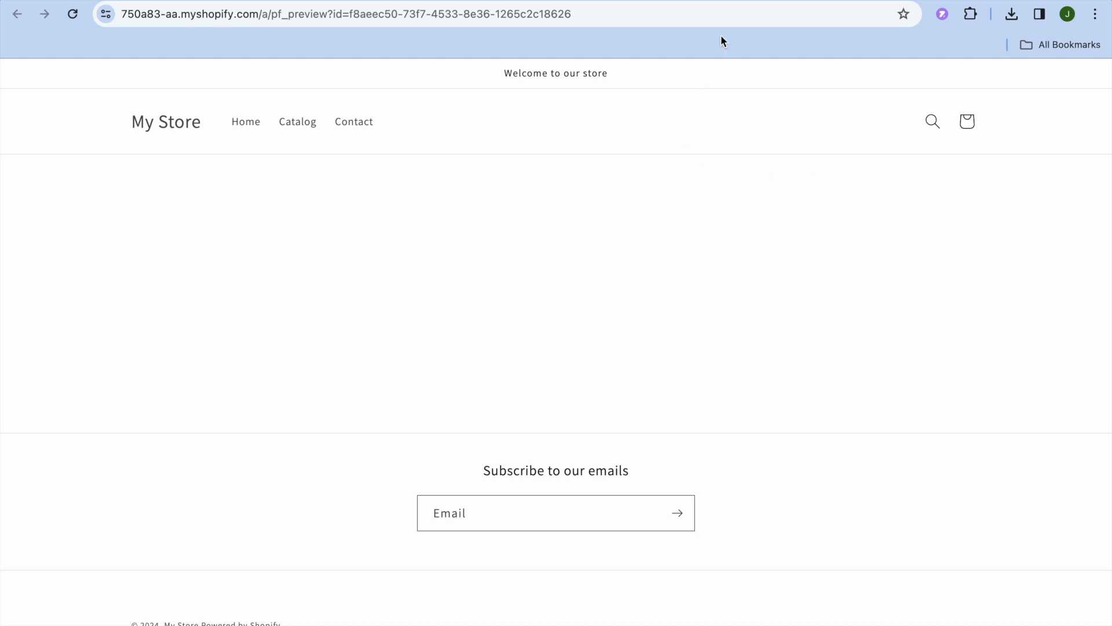
click(840, 1)
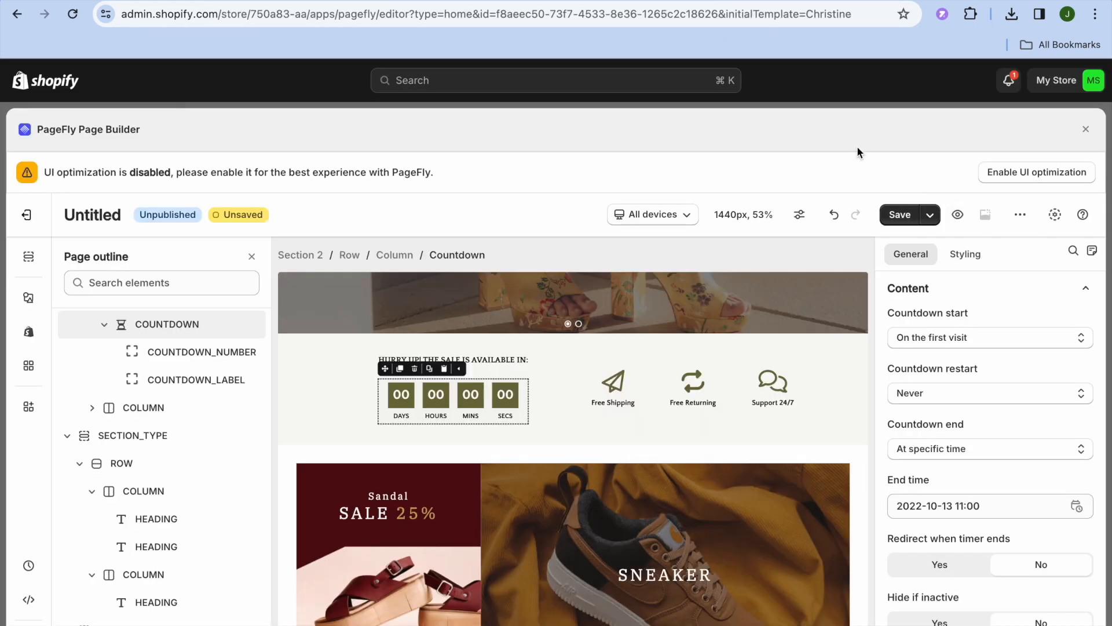
- Save the page with the title TEST PAGE, replacing 'Untitled'
click(910, 217)
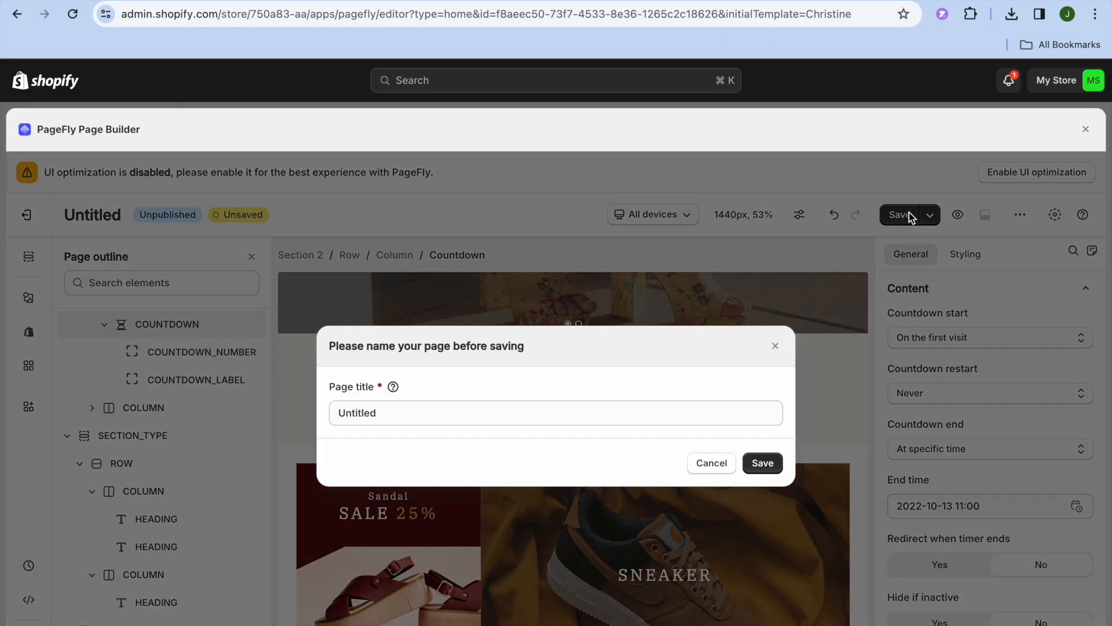
click(396, 414)
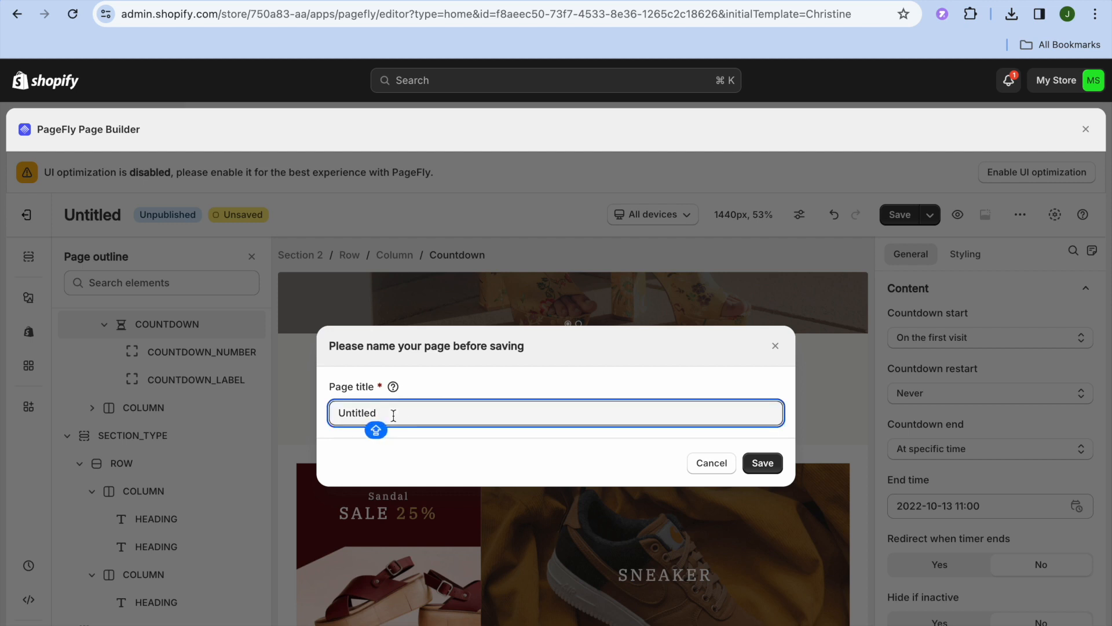
click(335, 412)
text(TEST)
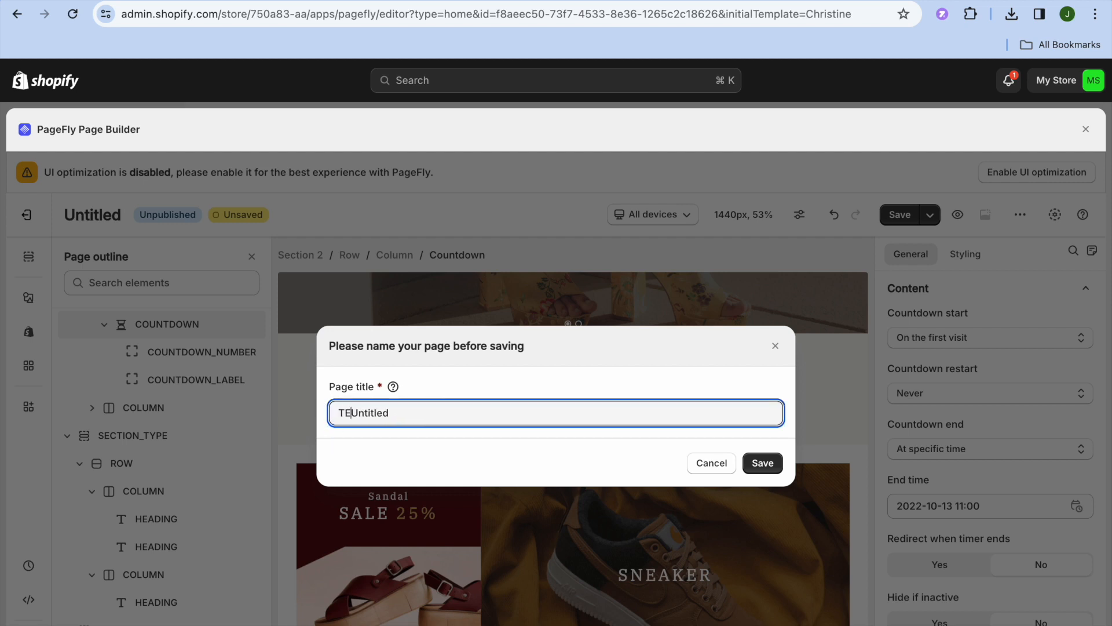
text( PAGE)
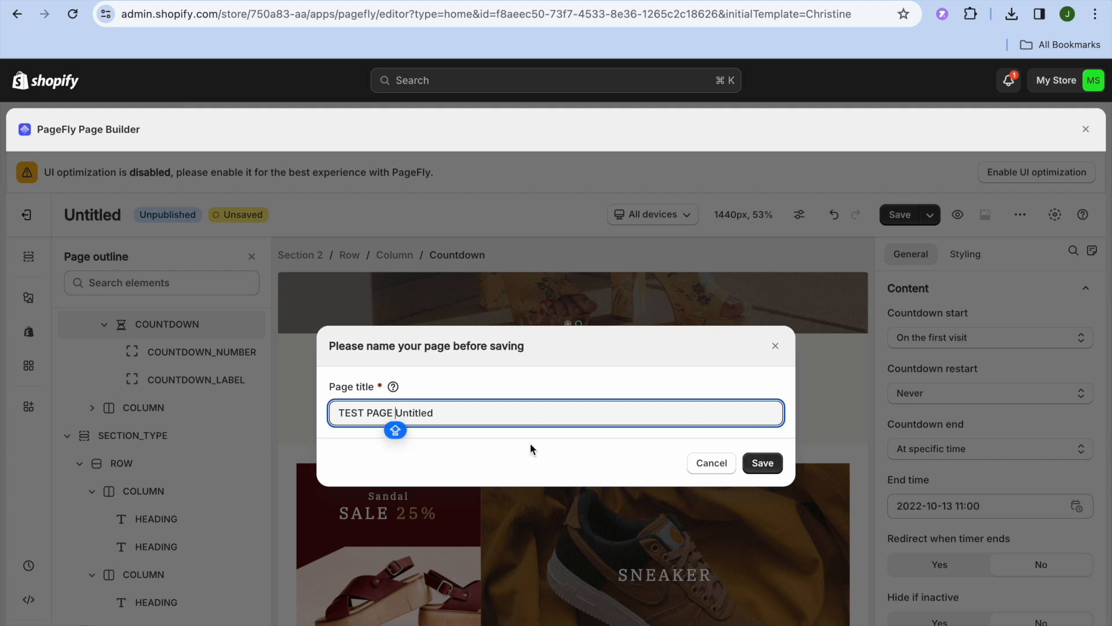
drag(449, 415, 397, 413)
key(BackSpace)
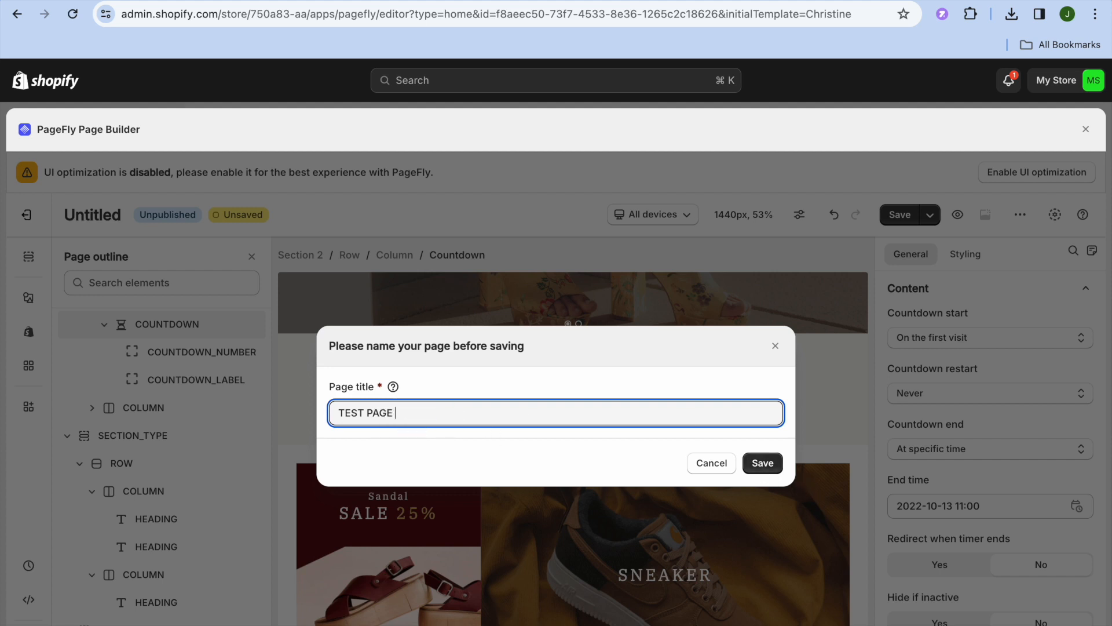
click(764, 462)
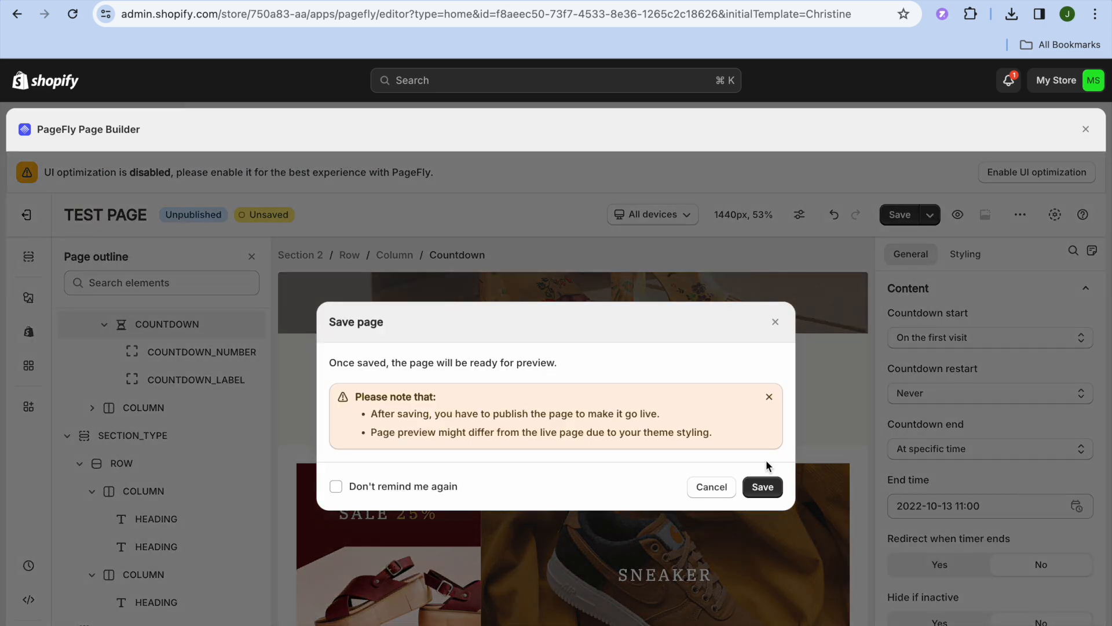
click(761, 486)
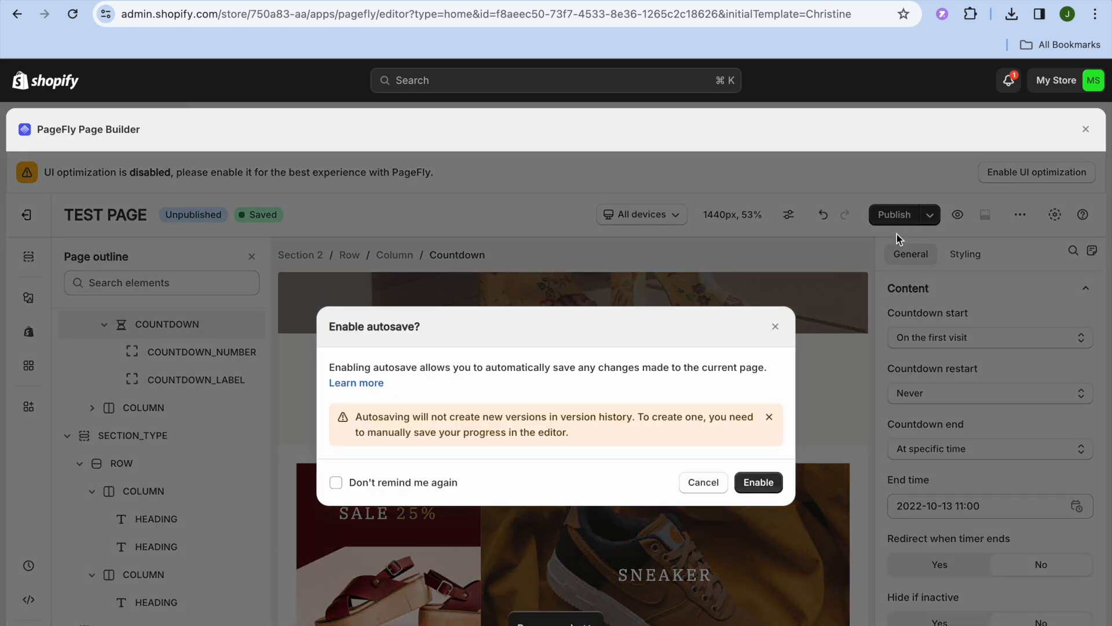
- Turn on autosave and publish TEST PAGE as the store home page, using a free slot
click(760, 484)
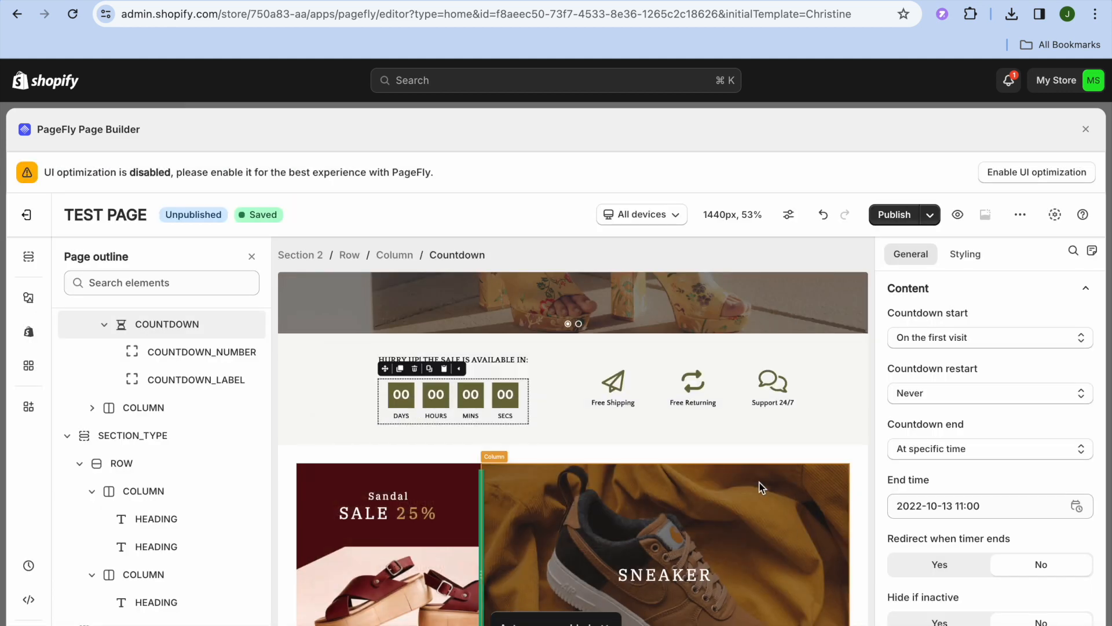
click(889, 215)
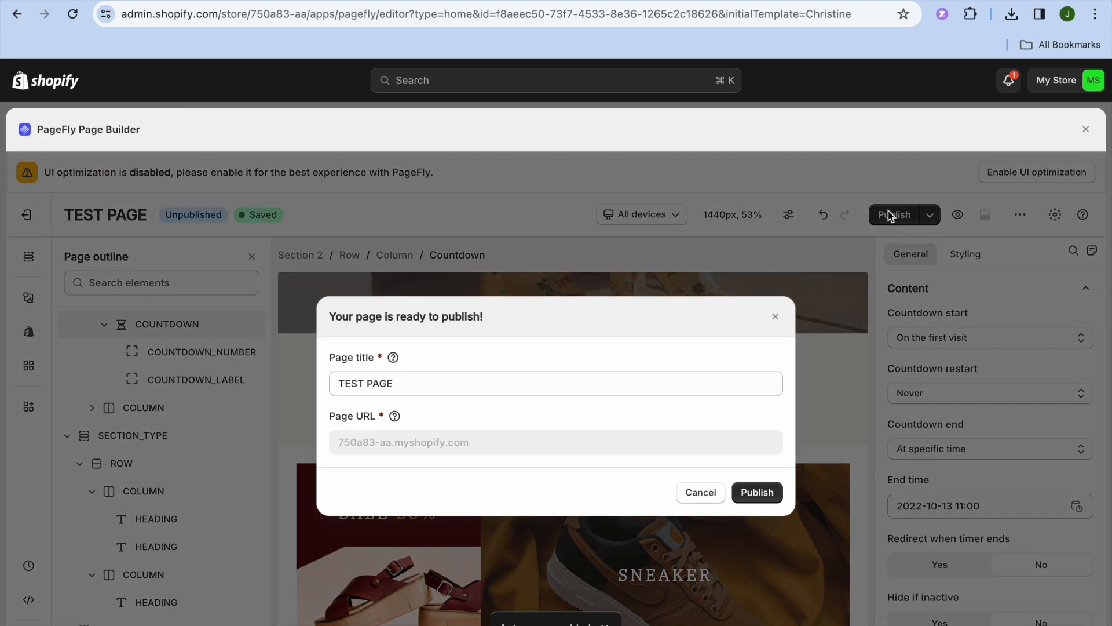
click(757, 492)
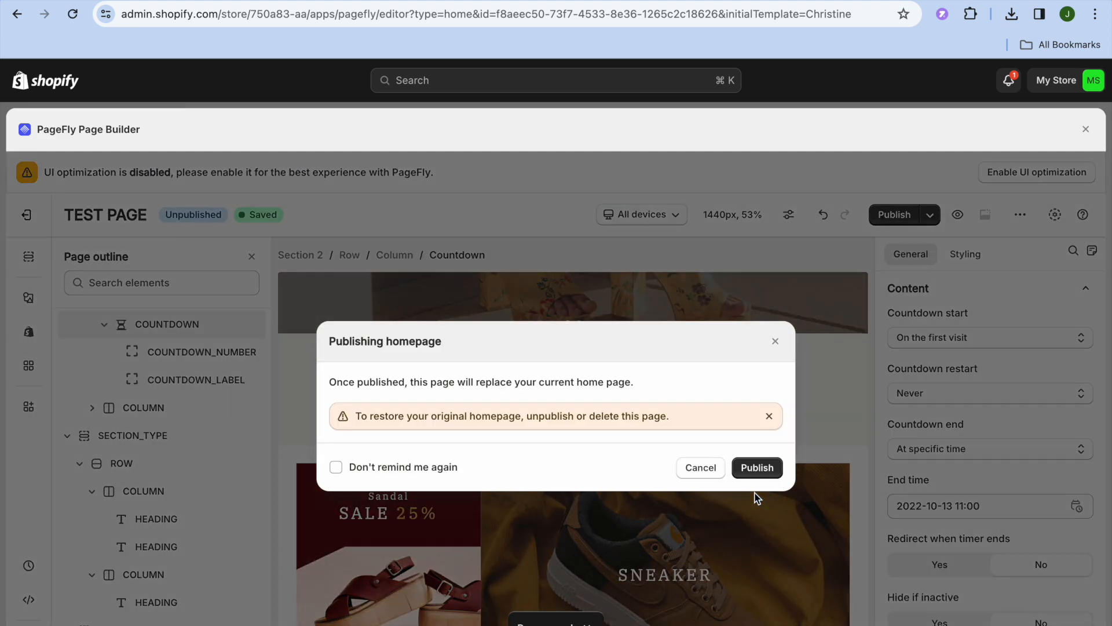
click(754, 472)
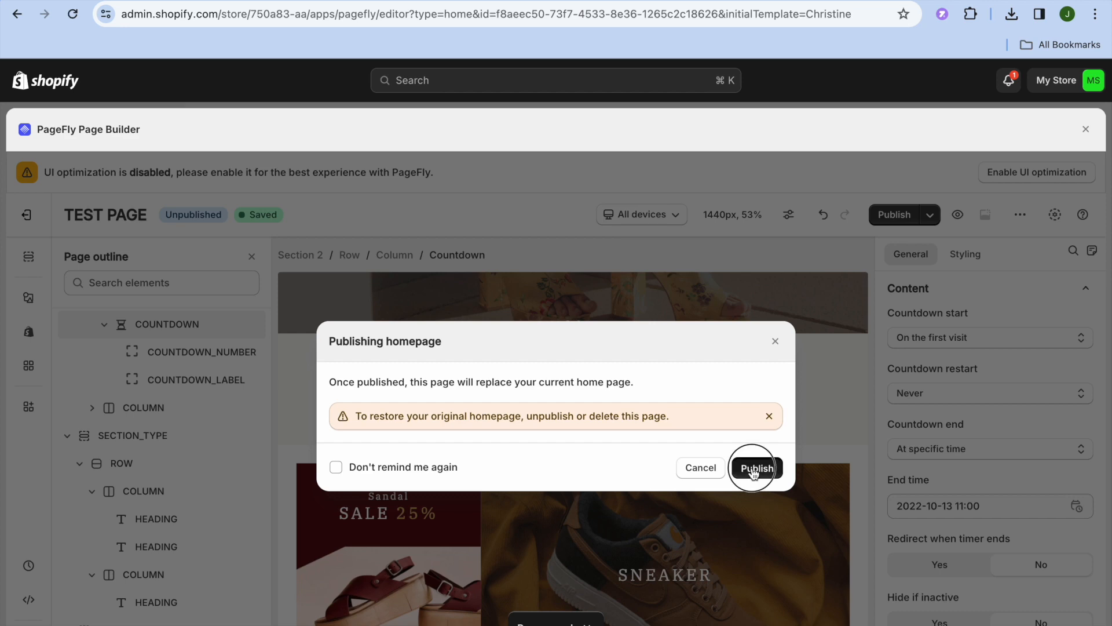
click(755, 472)
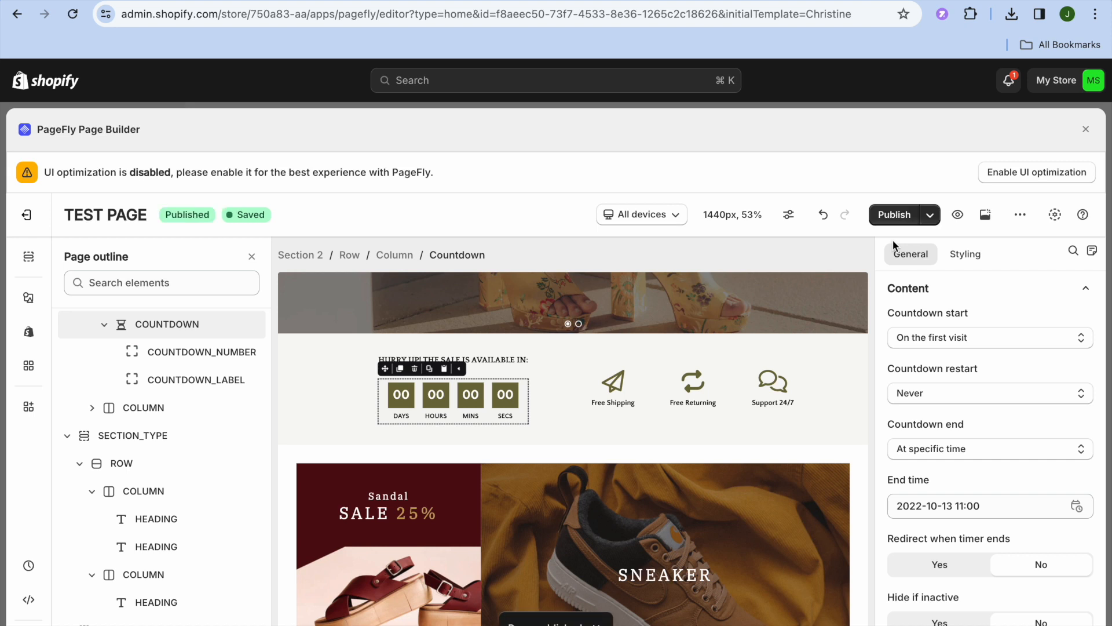
- Preview the published page on the storefront, scroll through it, and return to the editor tab
click(957, 215)
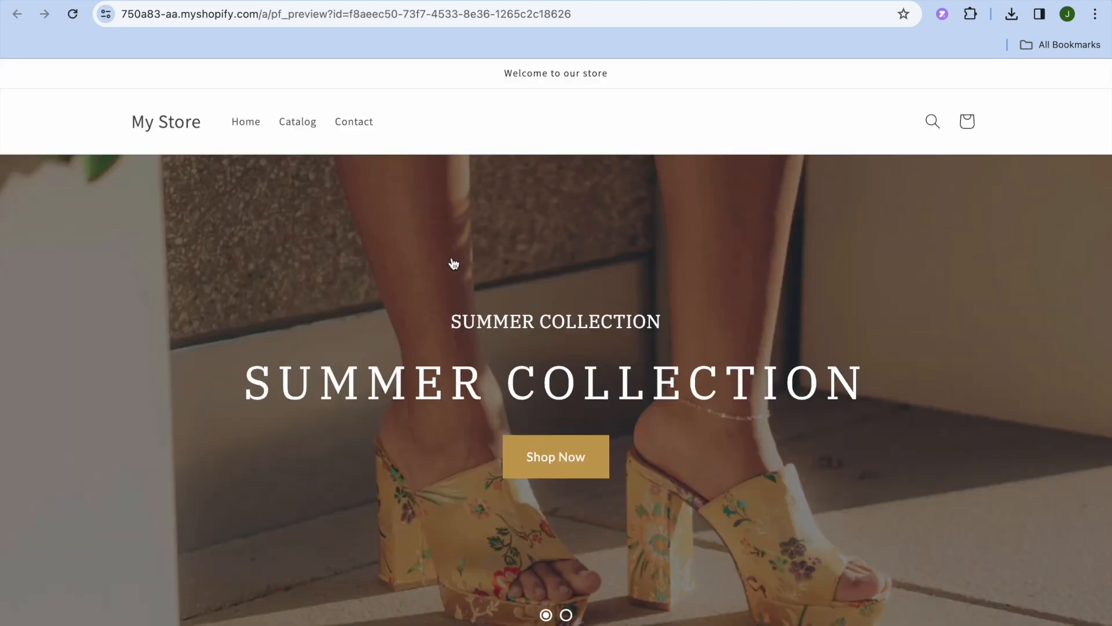
scroll(454, 263, down, 9)
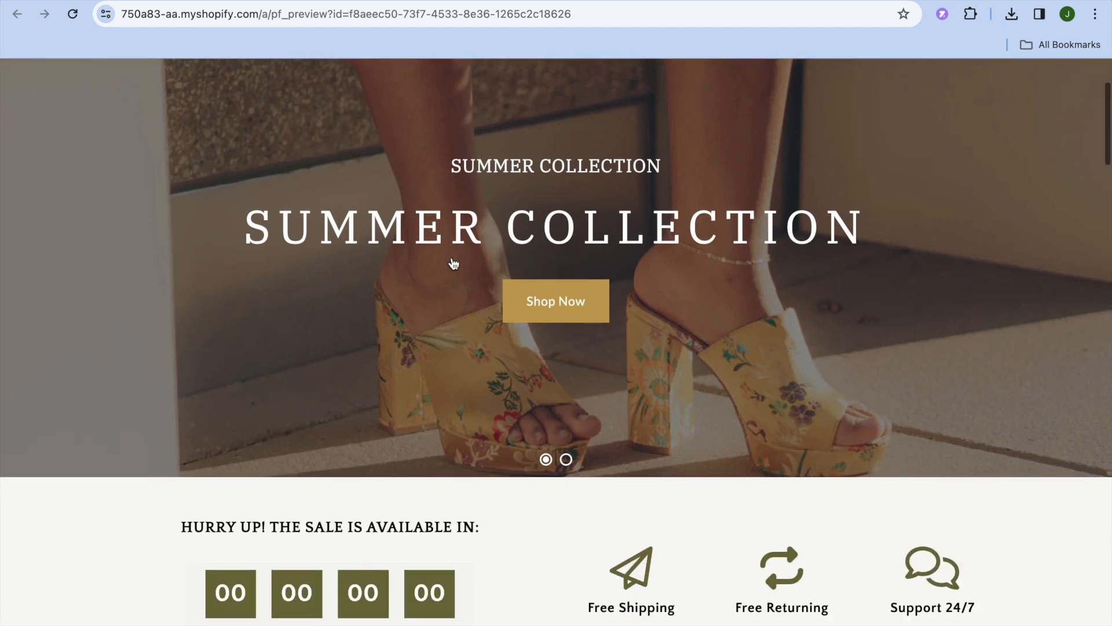
scroll(452, 259, down, 13)
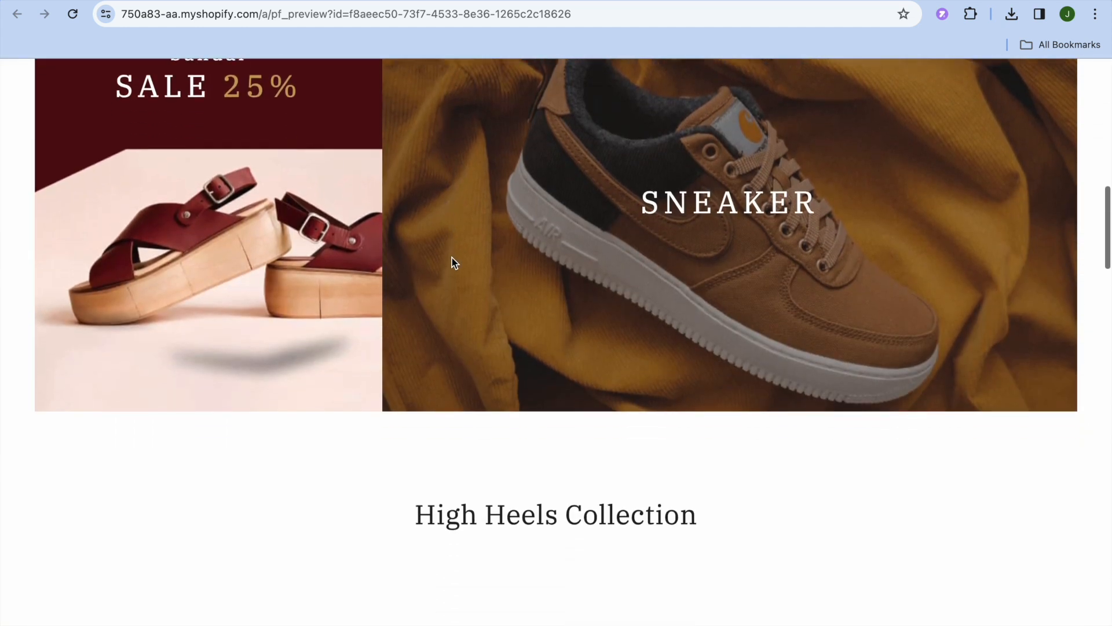
scroll(454, 264, down, 6)
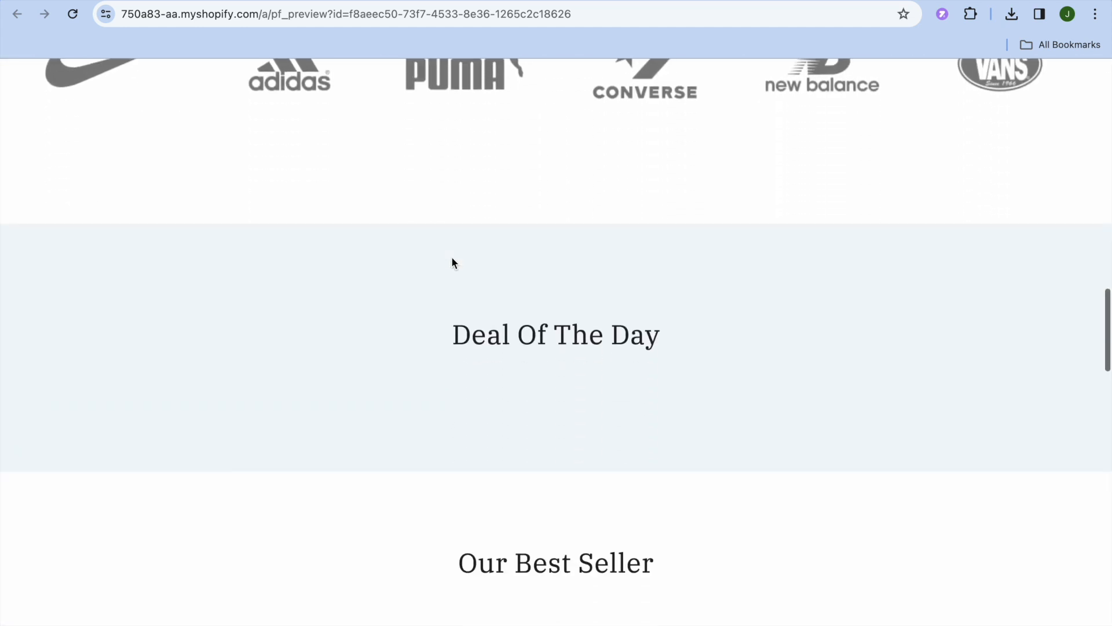
scroll(454, 264, up, 2)
scroll(451, 256, up, 13)
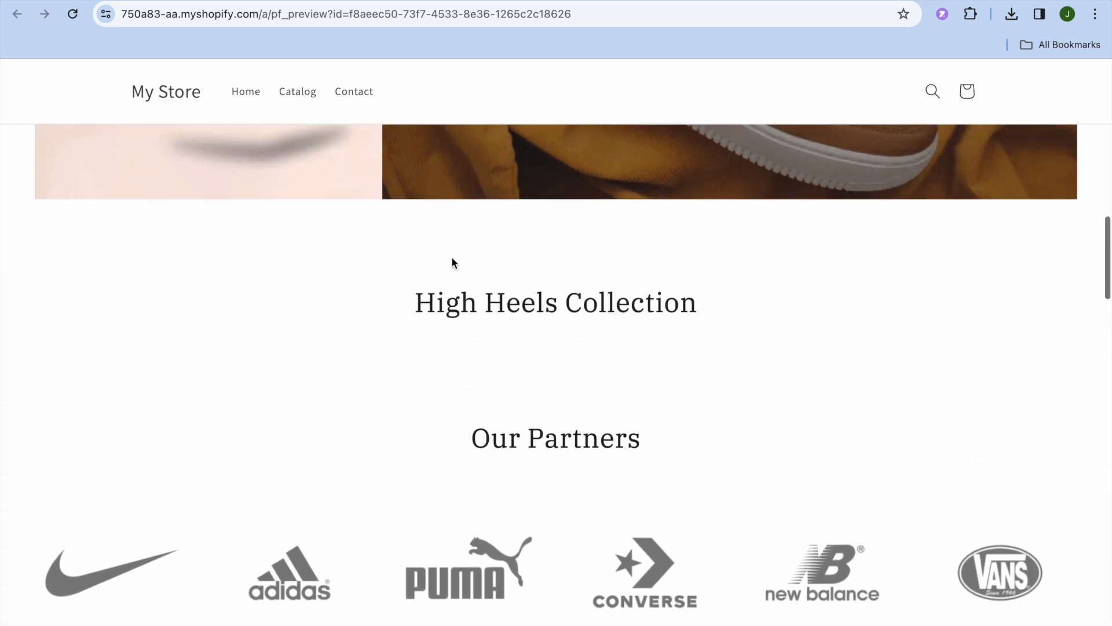
scroll(452, 258, up, 12)
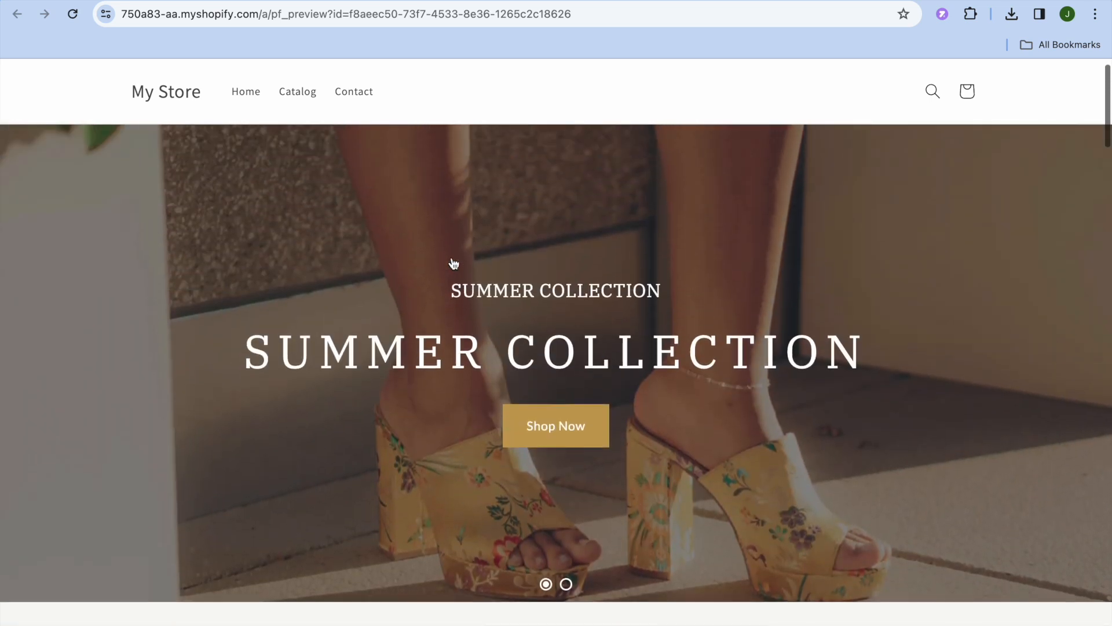
click(428, 1)
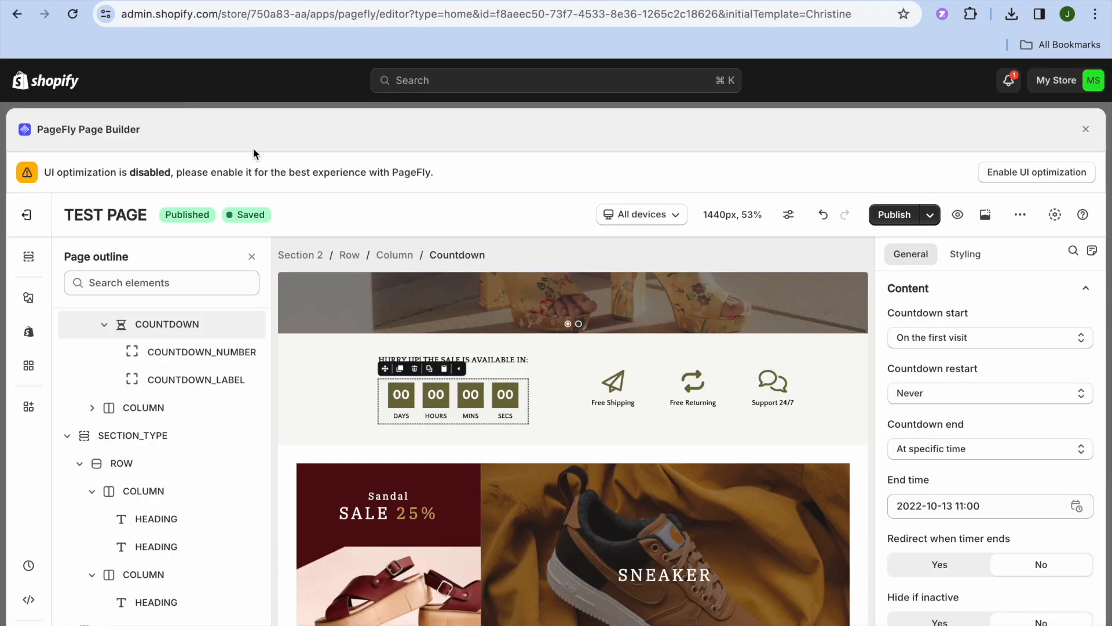
- Close the editor, check and uncheck the TEST PAGE row, and open the Sections page
click(1086, 128)
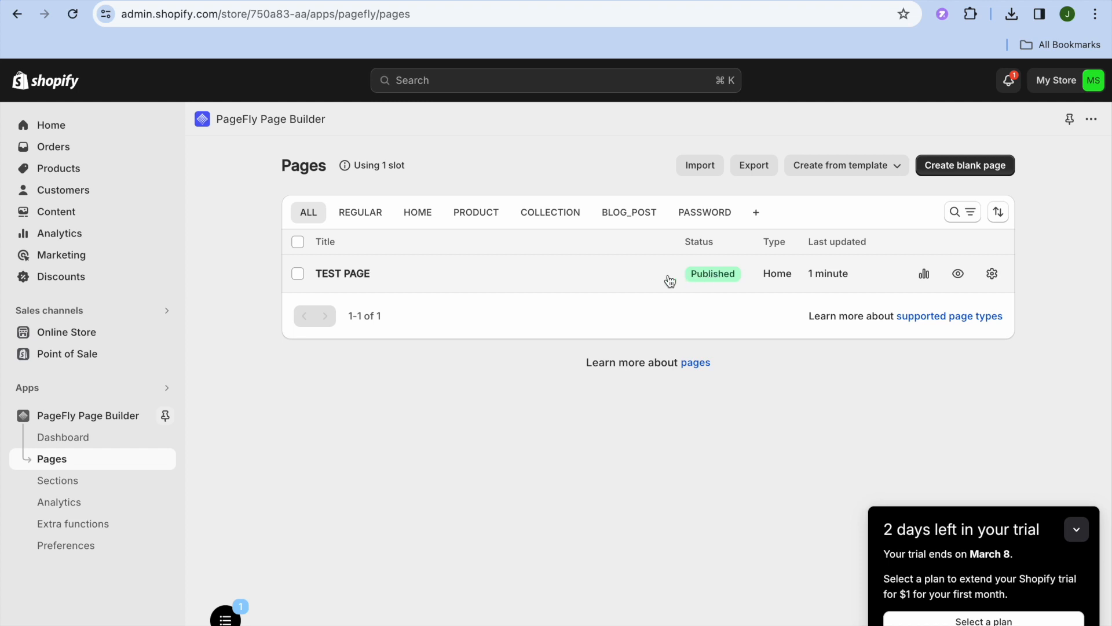
click(297, 273)
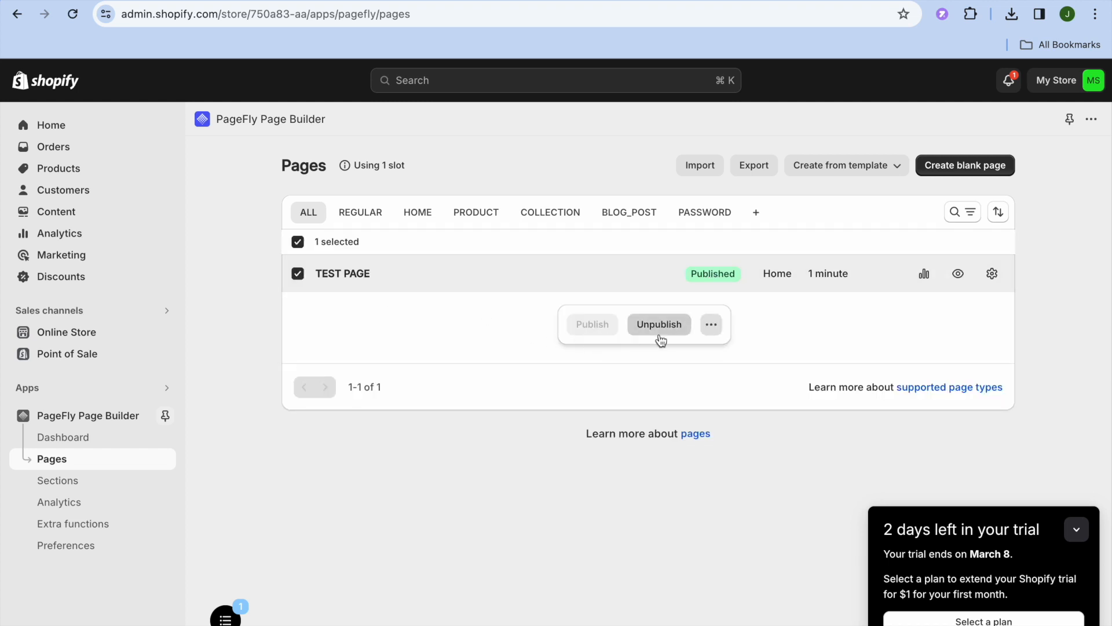
click(299, 275)
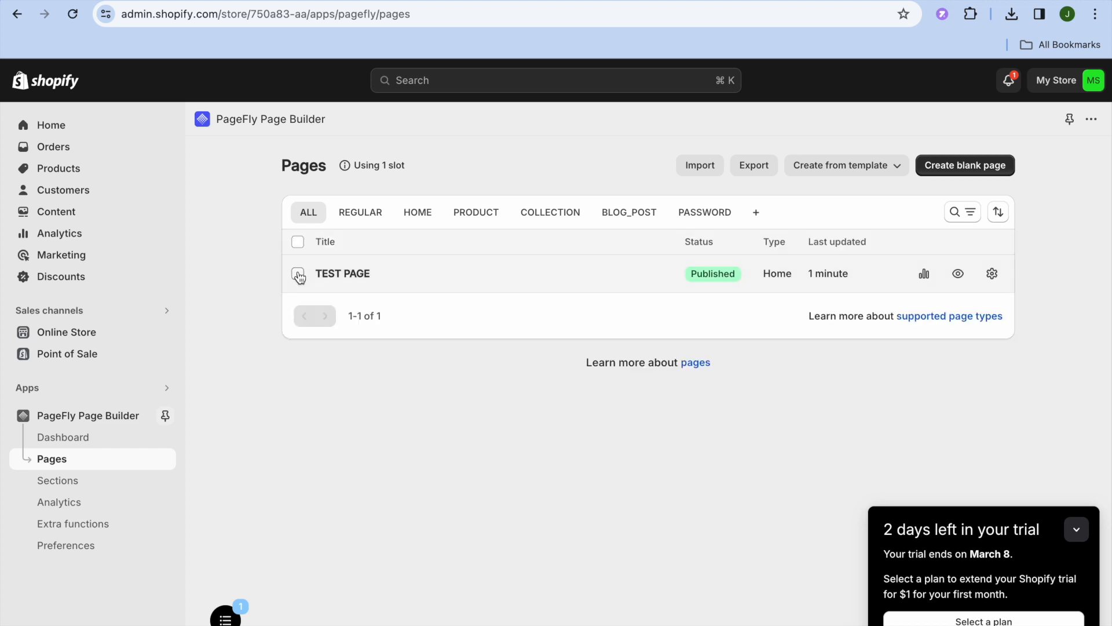
click(90, 484)
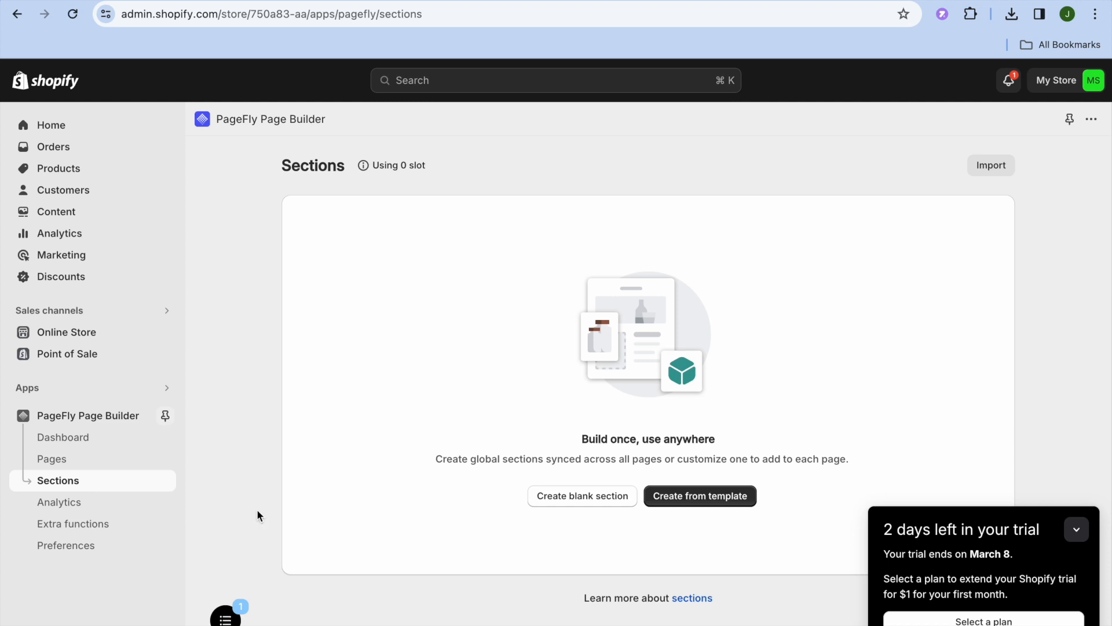
- View the Analytics page, then the Extra functions overview
click(99, 509)
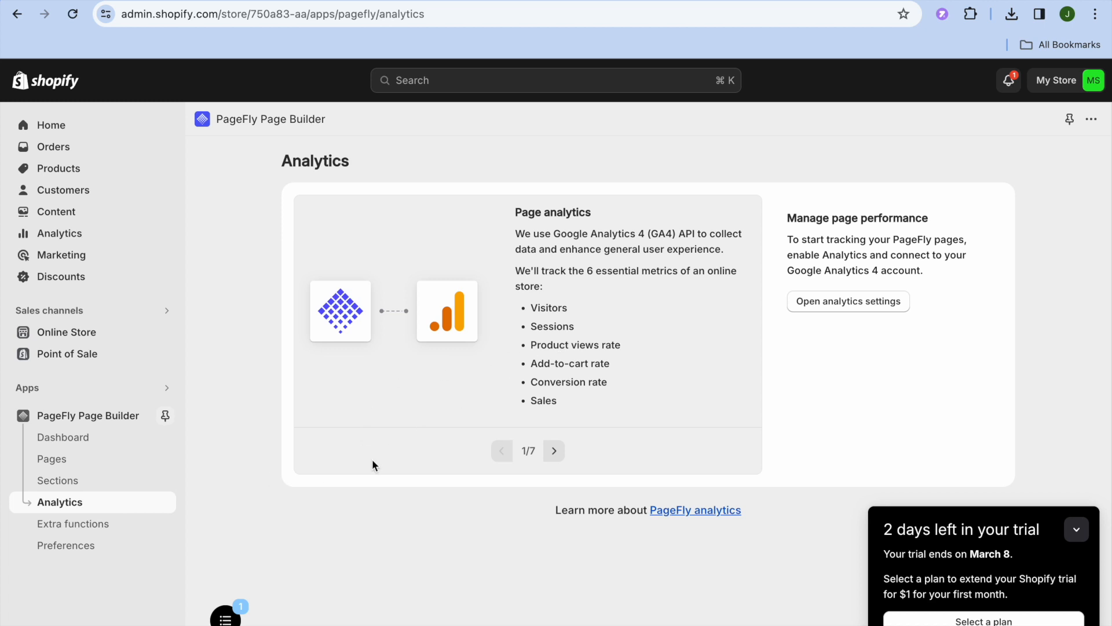
click(103, 528)
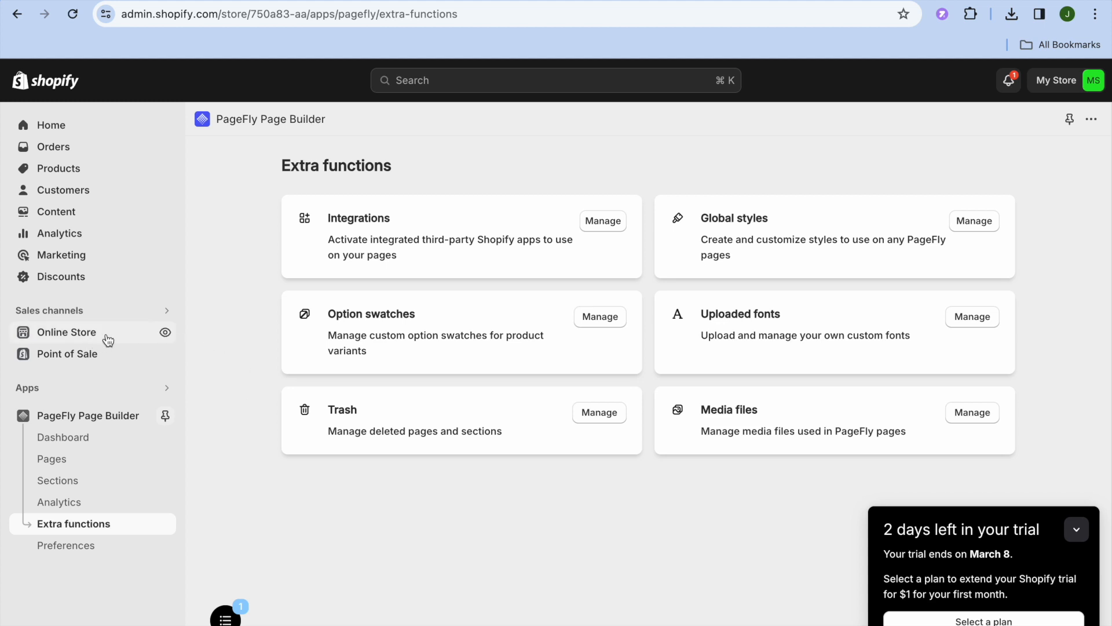
click(165, 332)
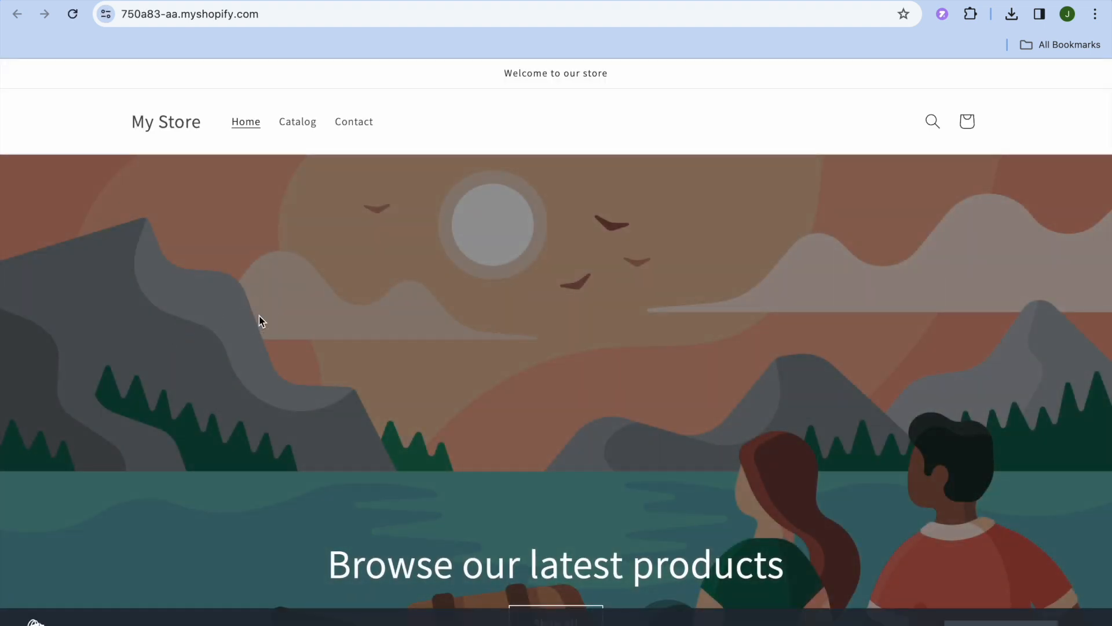
scroll(259, 315, down, 2)
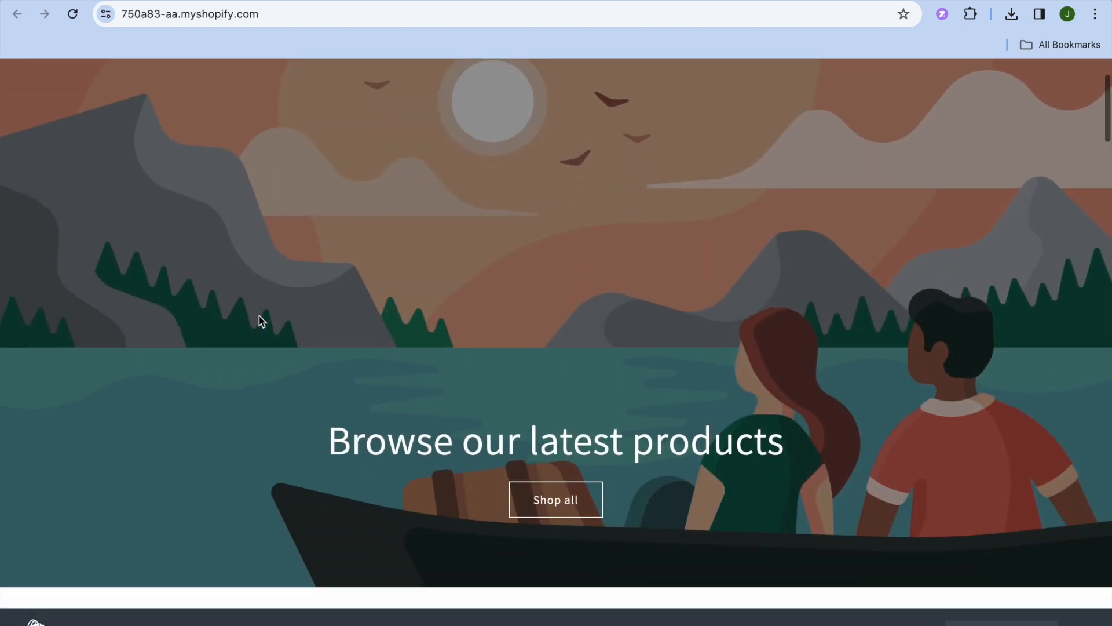
scroll(259, 315, up, 2)
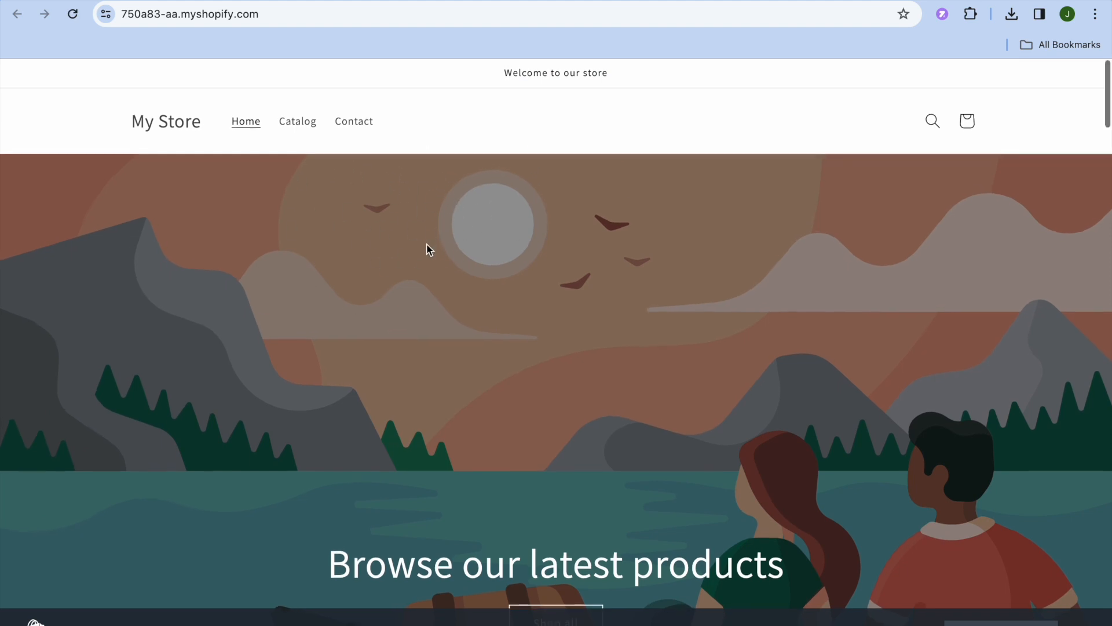
scroll(429, 250, down, 1)
scroll(429, 250, down, 10)
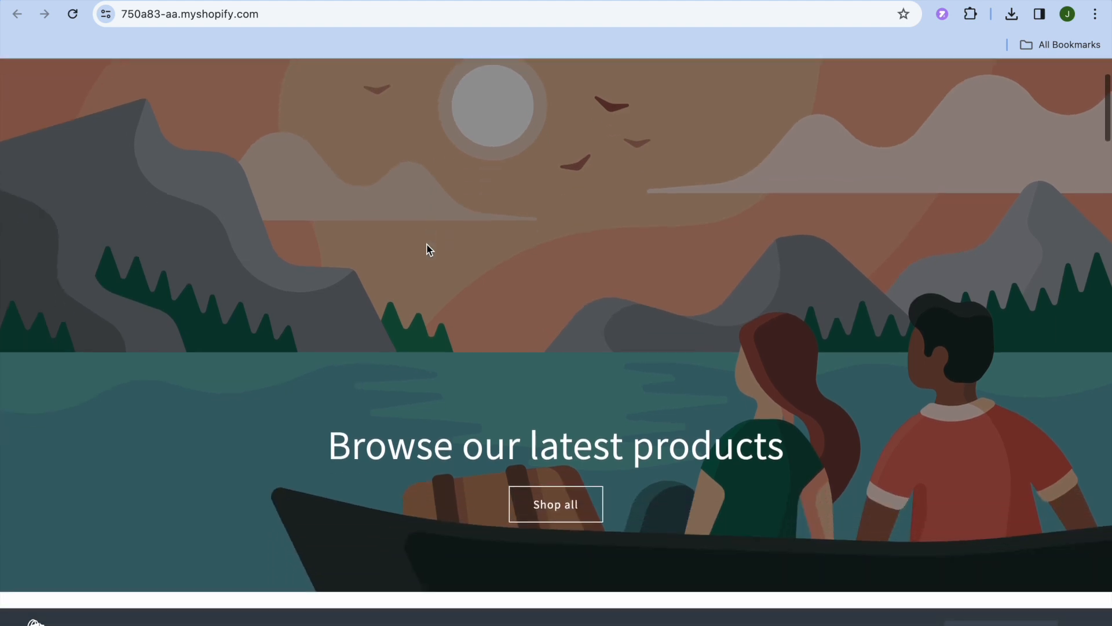
scroll(427, 249, down, 7)
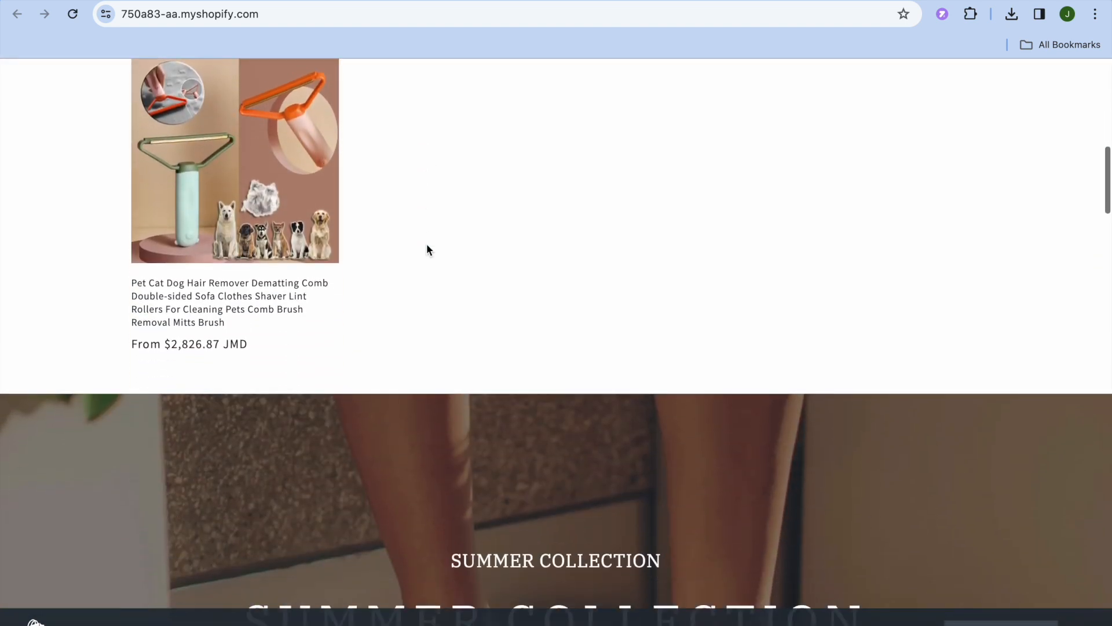
scroll(429, 250, up, 6)
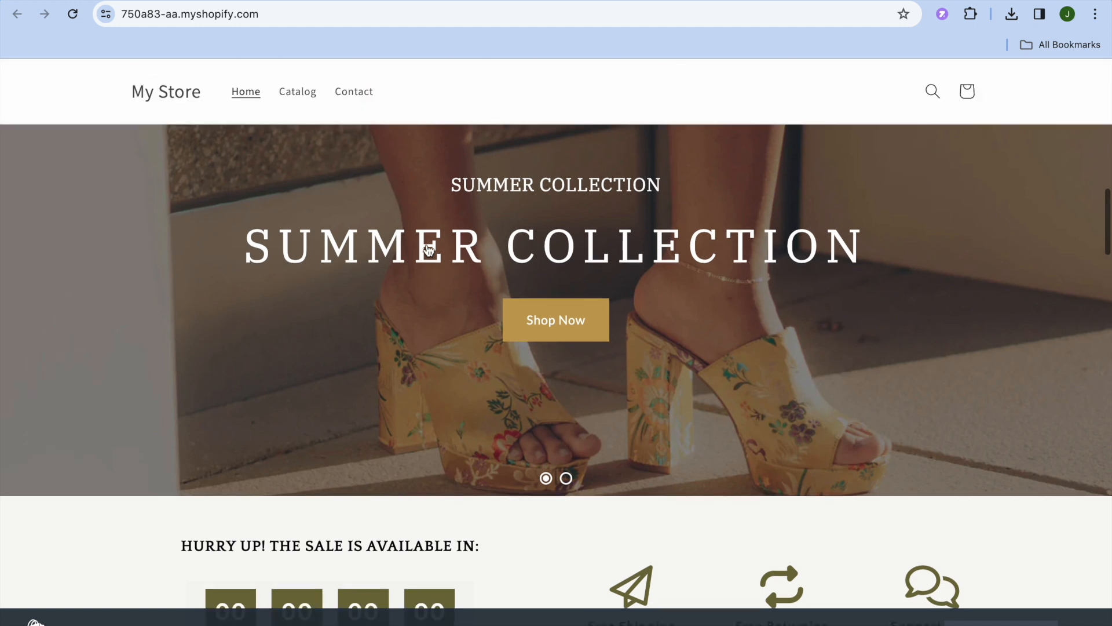
scroll(428, 249, up, 9)
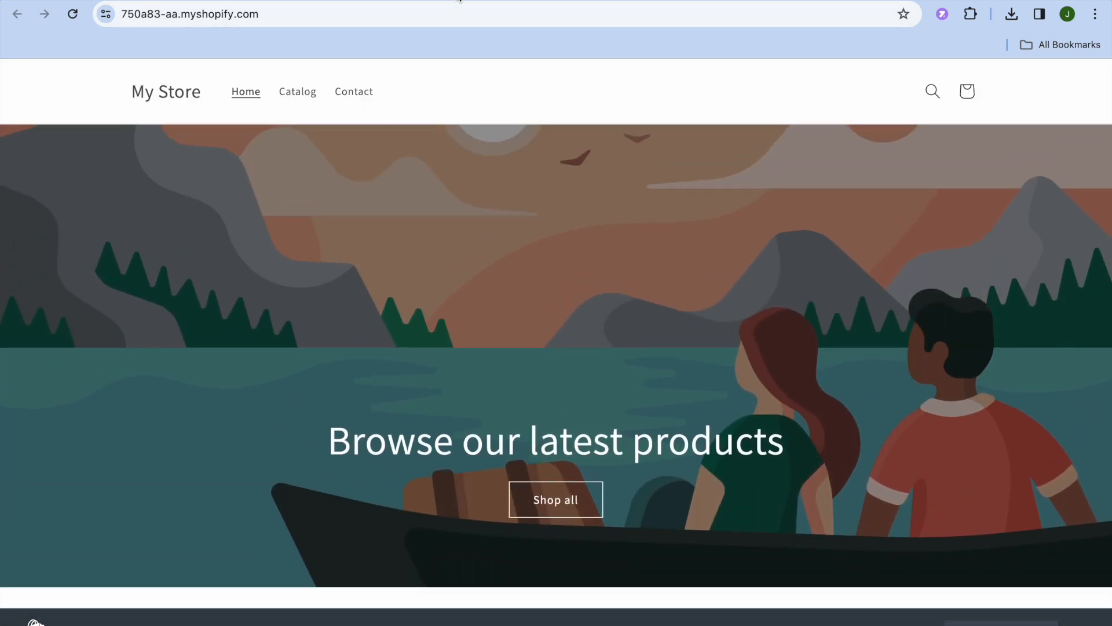
click(456, 0)
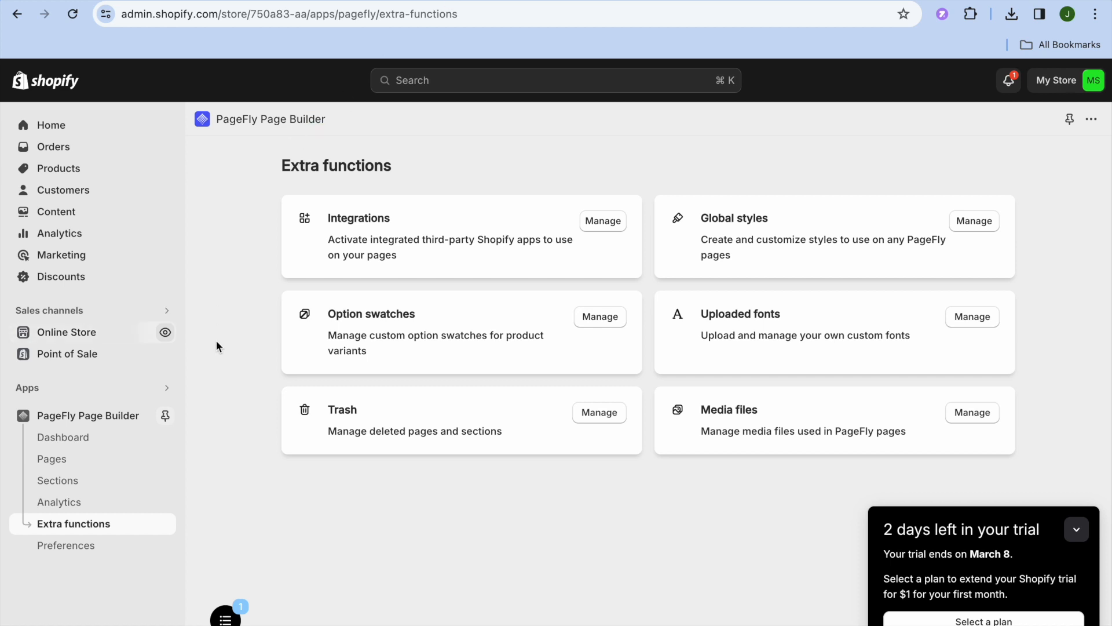
- Go to Online Store themes, collapse the trial panel, and customize the Dawn theme
click(89, 336)
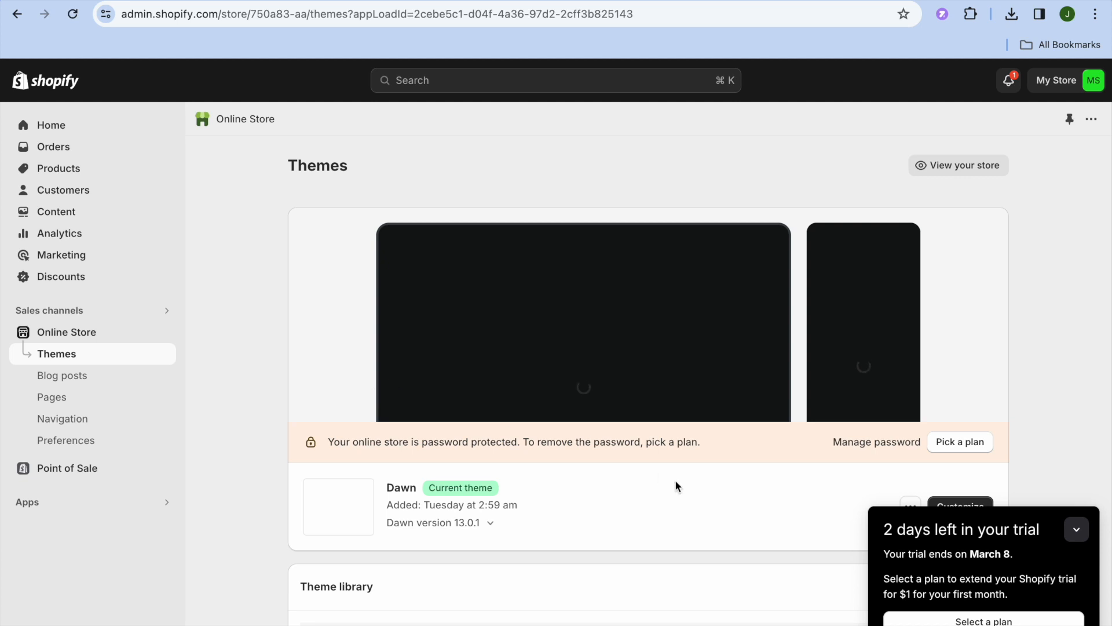
click(1077, 530)
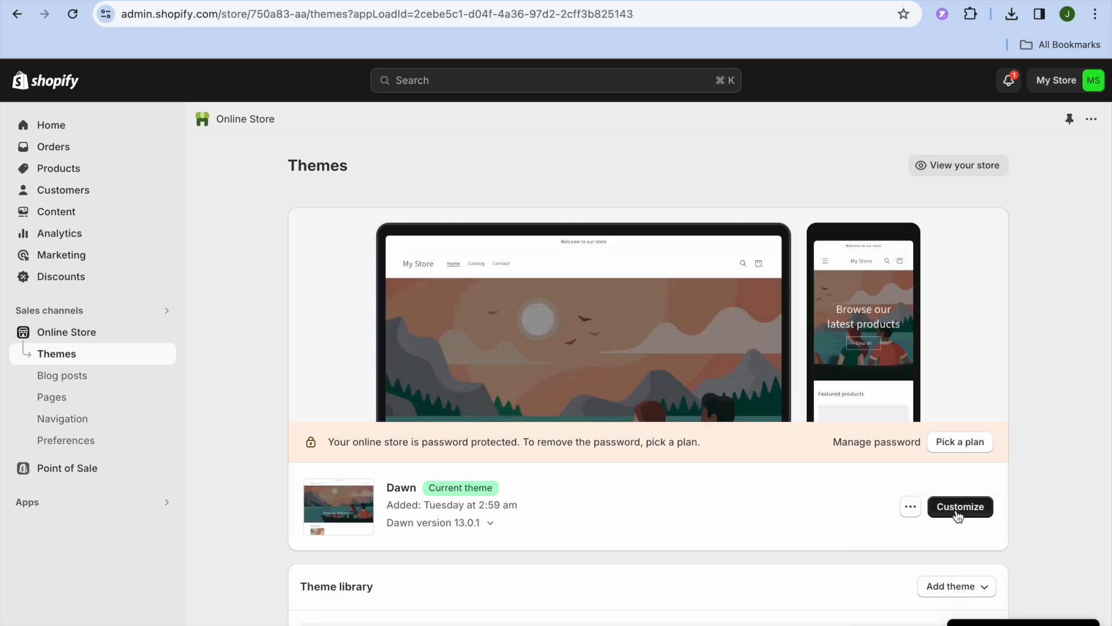
click(956, 509)
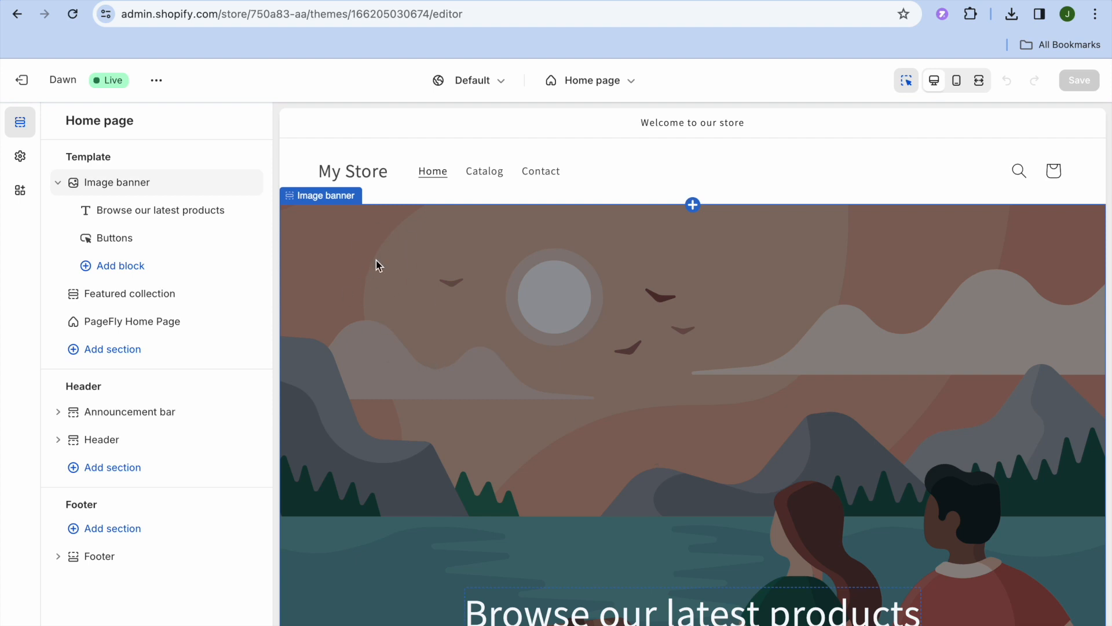
- Delete the Image banner and Featured collection sections from the home page
mouse_move(224, 193)
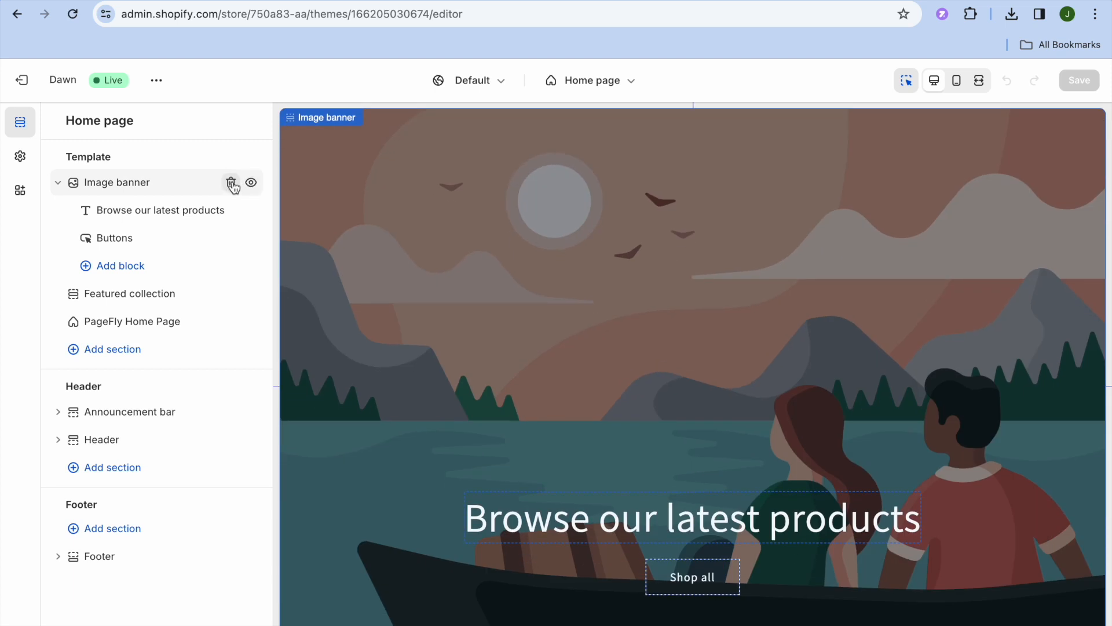
click(231, 184)
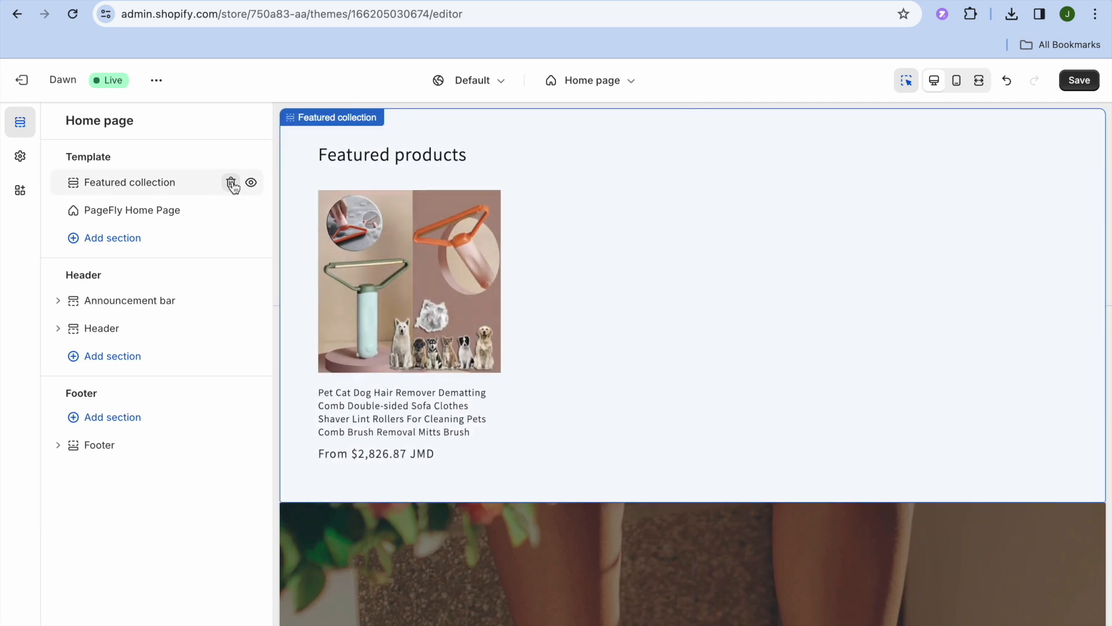
click(231, 183)
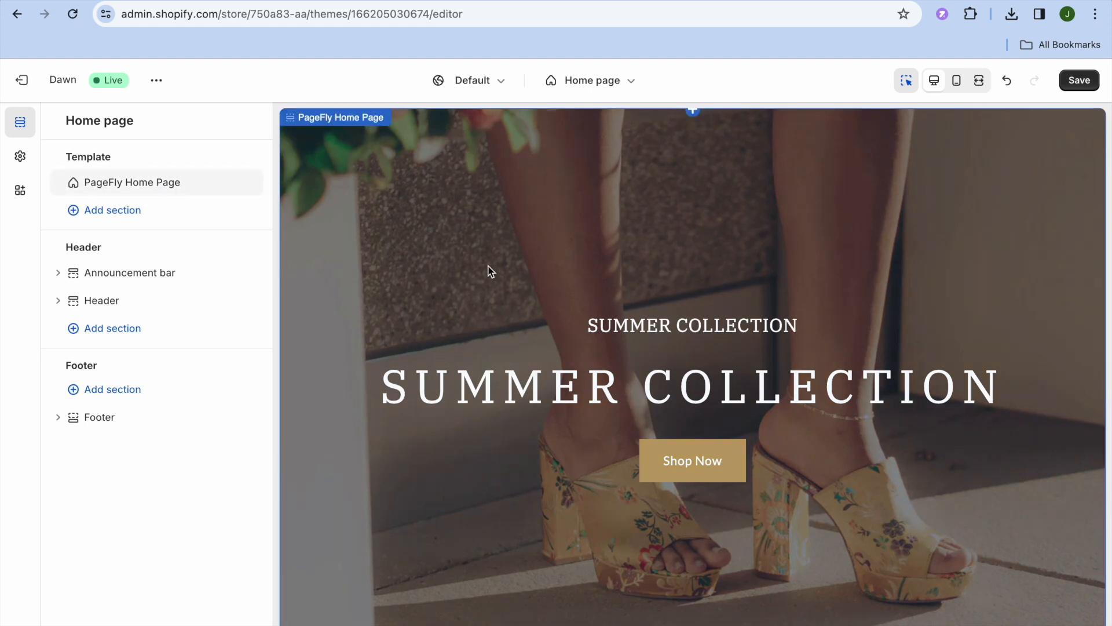
- Save the theme changes and view the live store in a new tab
click(1073, 83)
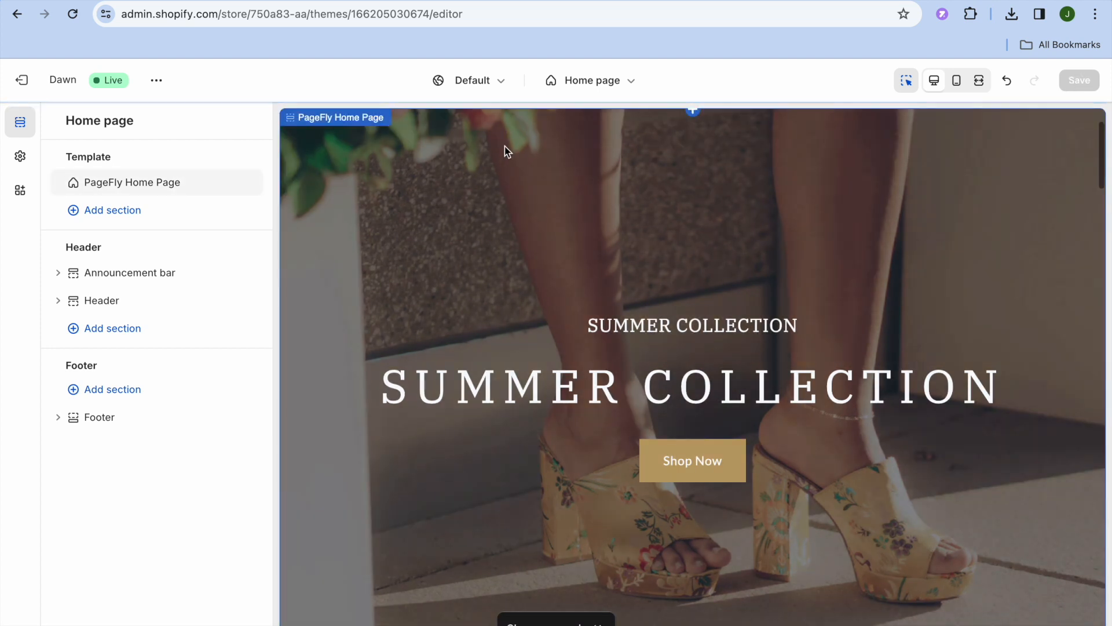
click(155, 83)
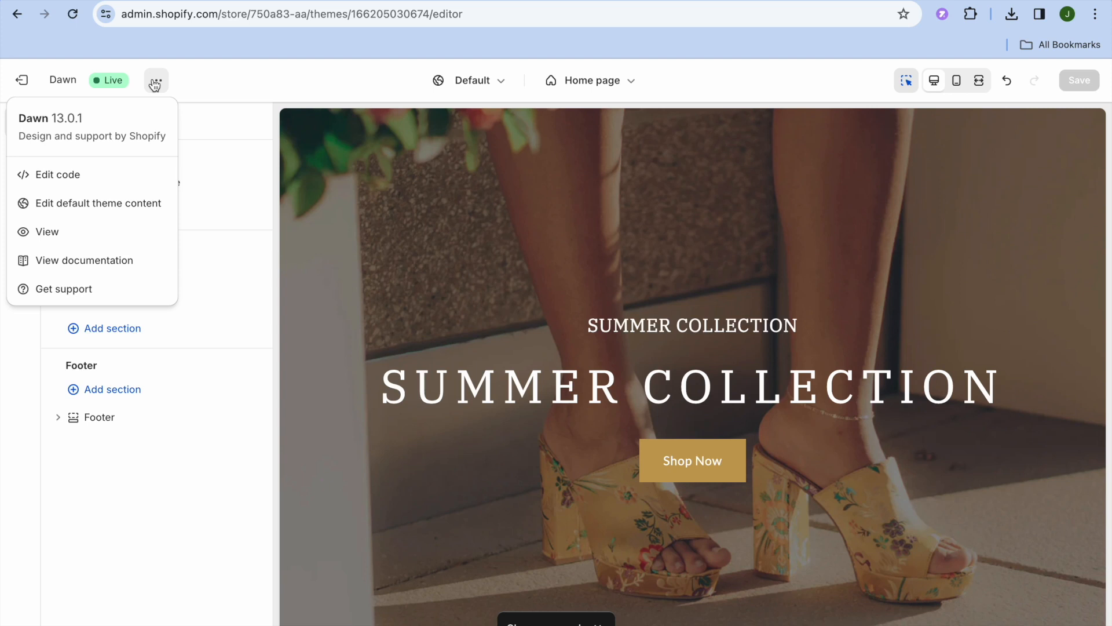
click(114, 230)
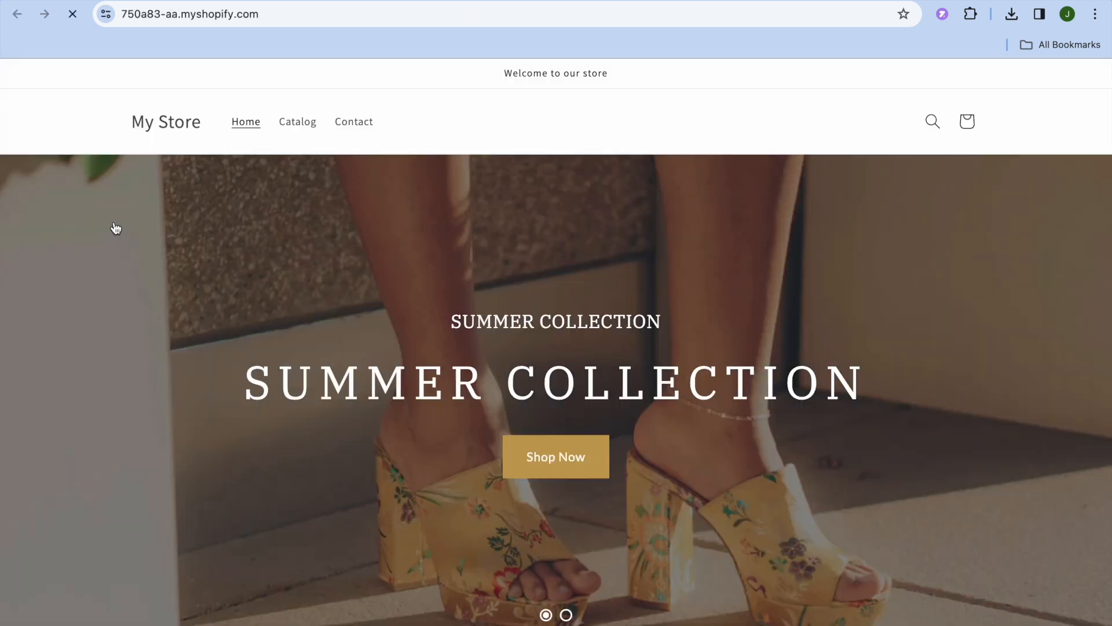